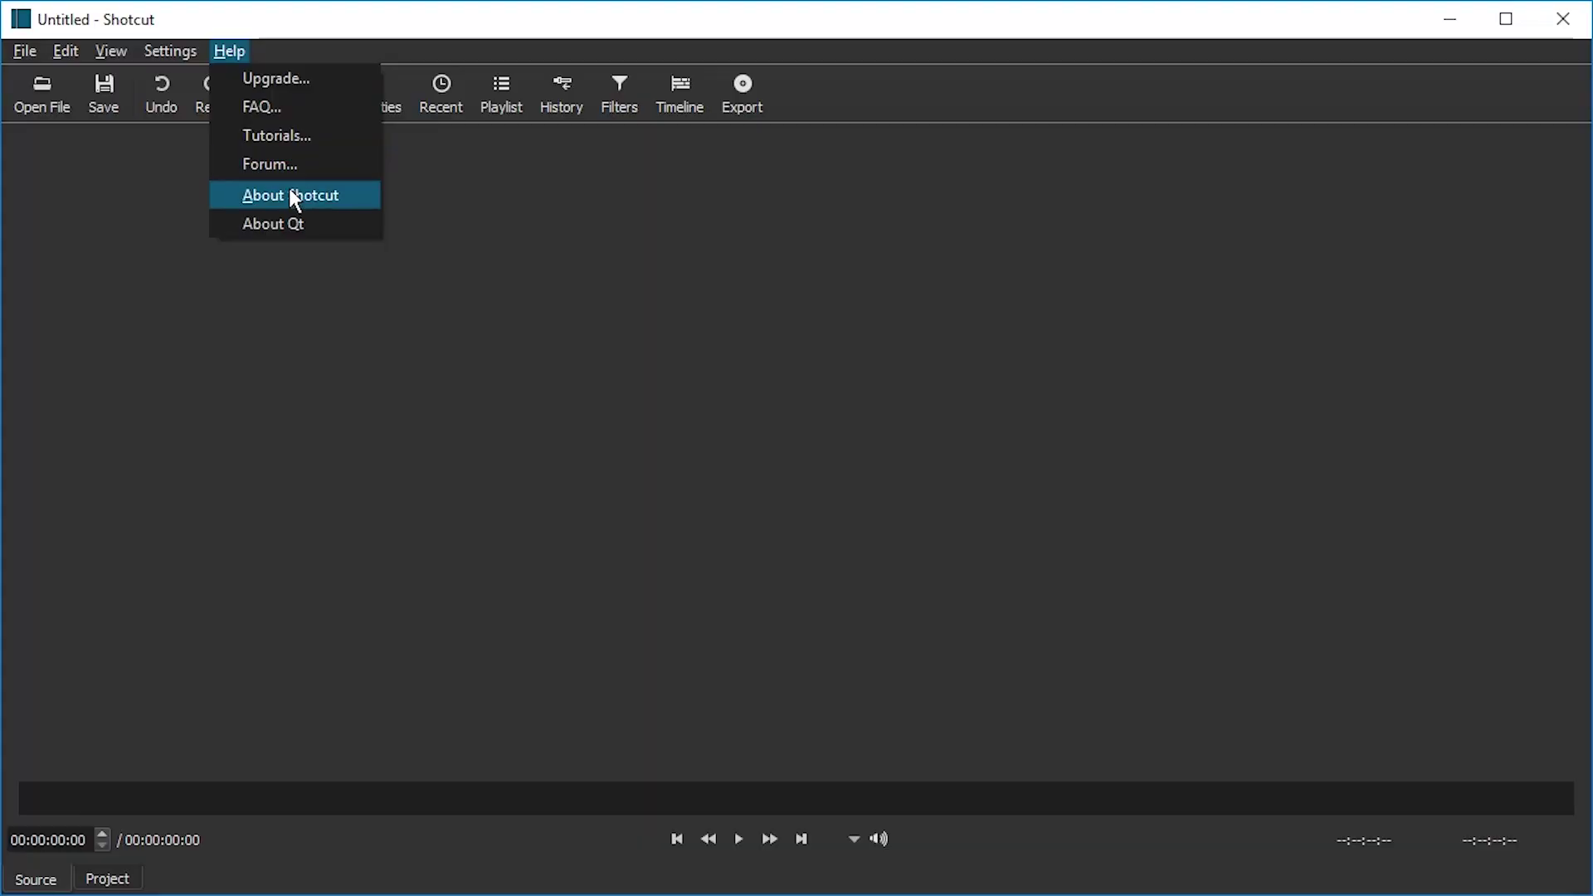
Load Weaver.mp4 into the player and drop it onto the V1 timeline track
left_click(295, 197)
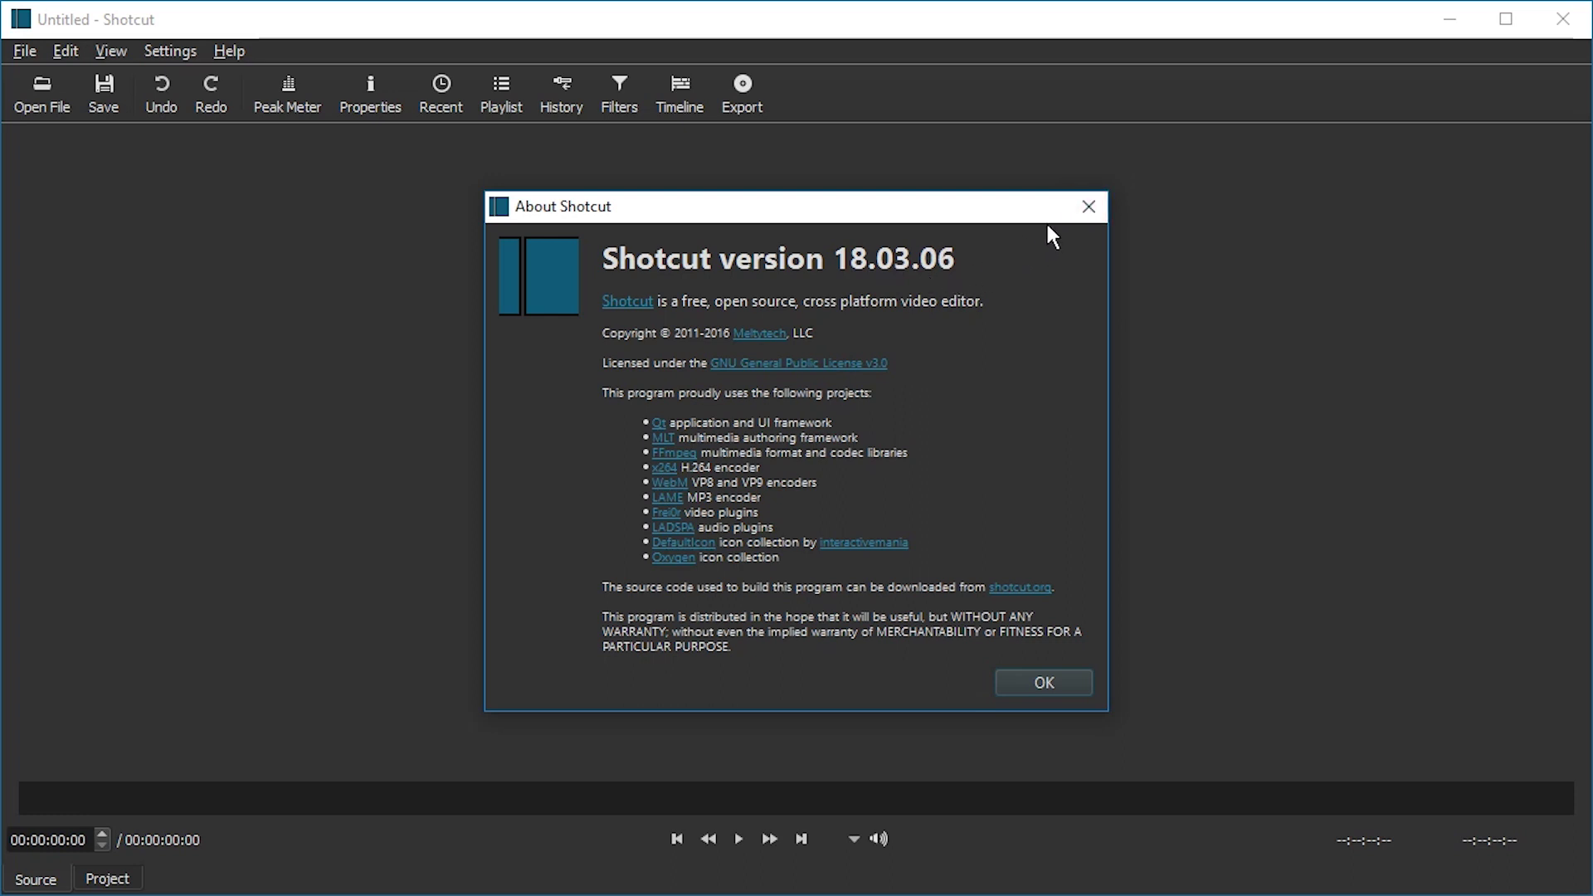
key("Escape")
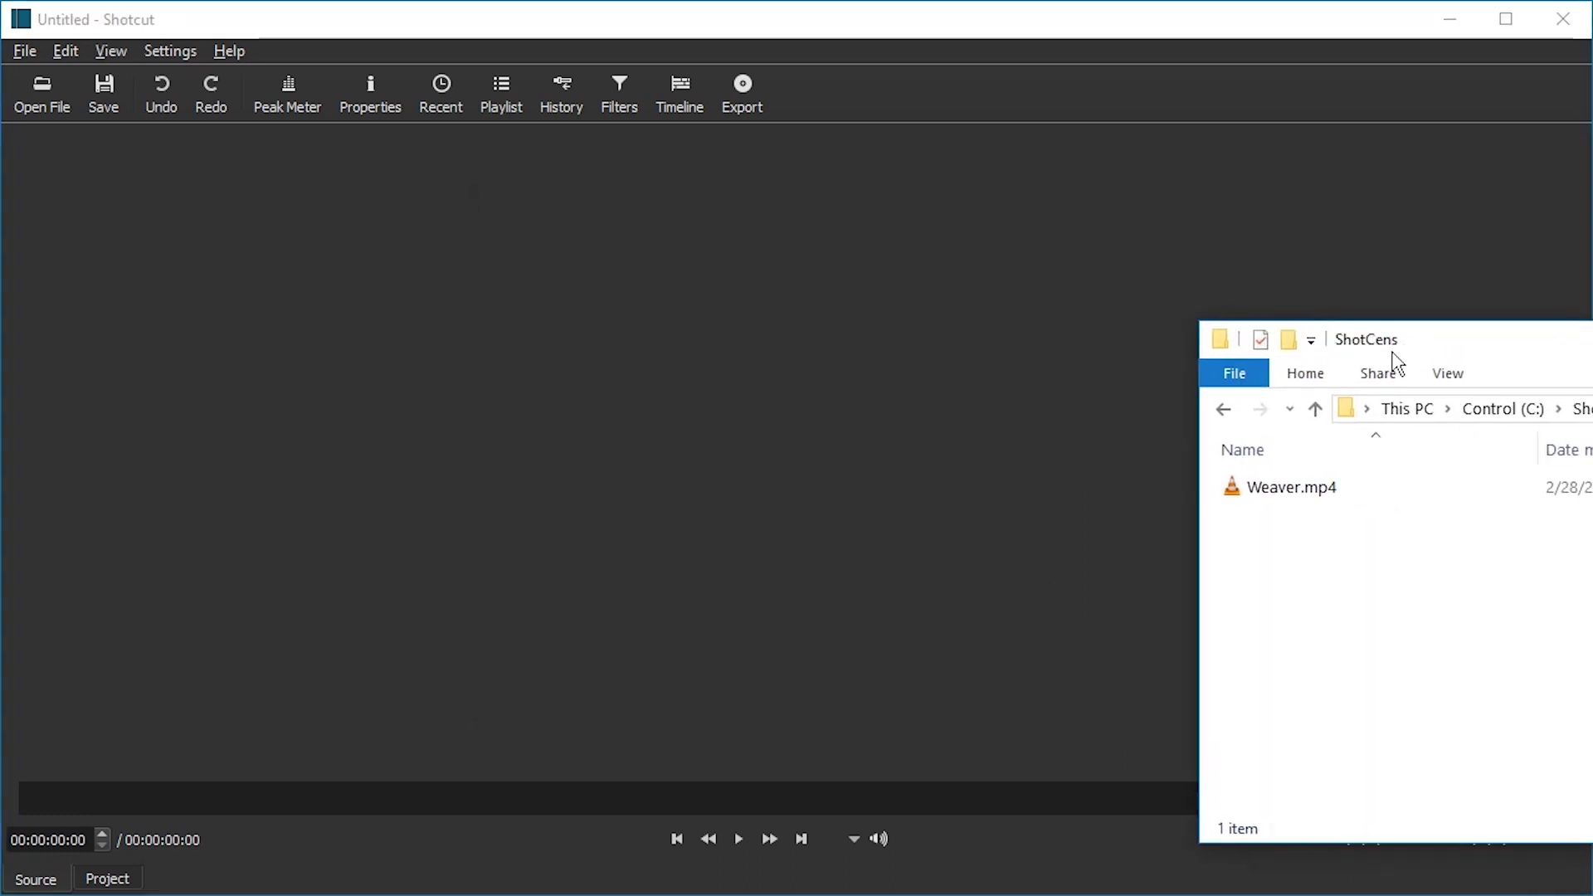
left_click(1261, 485)
left_click_drag(1429, 282, 1432, 290)
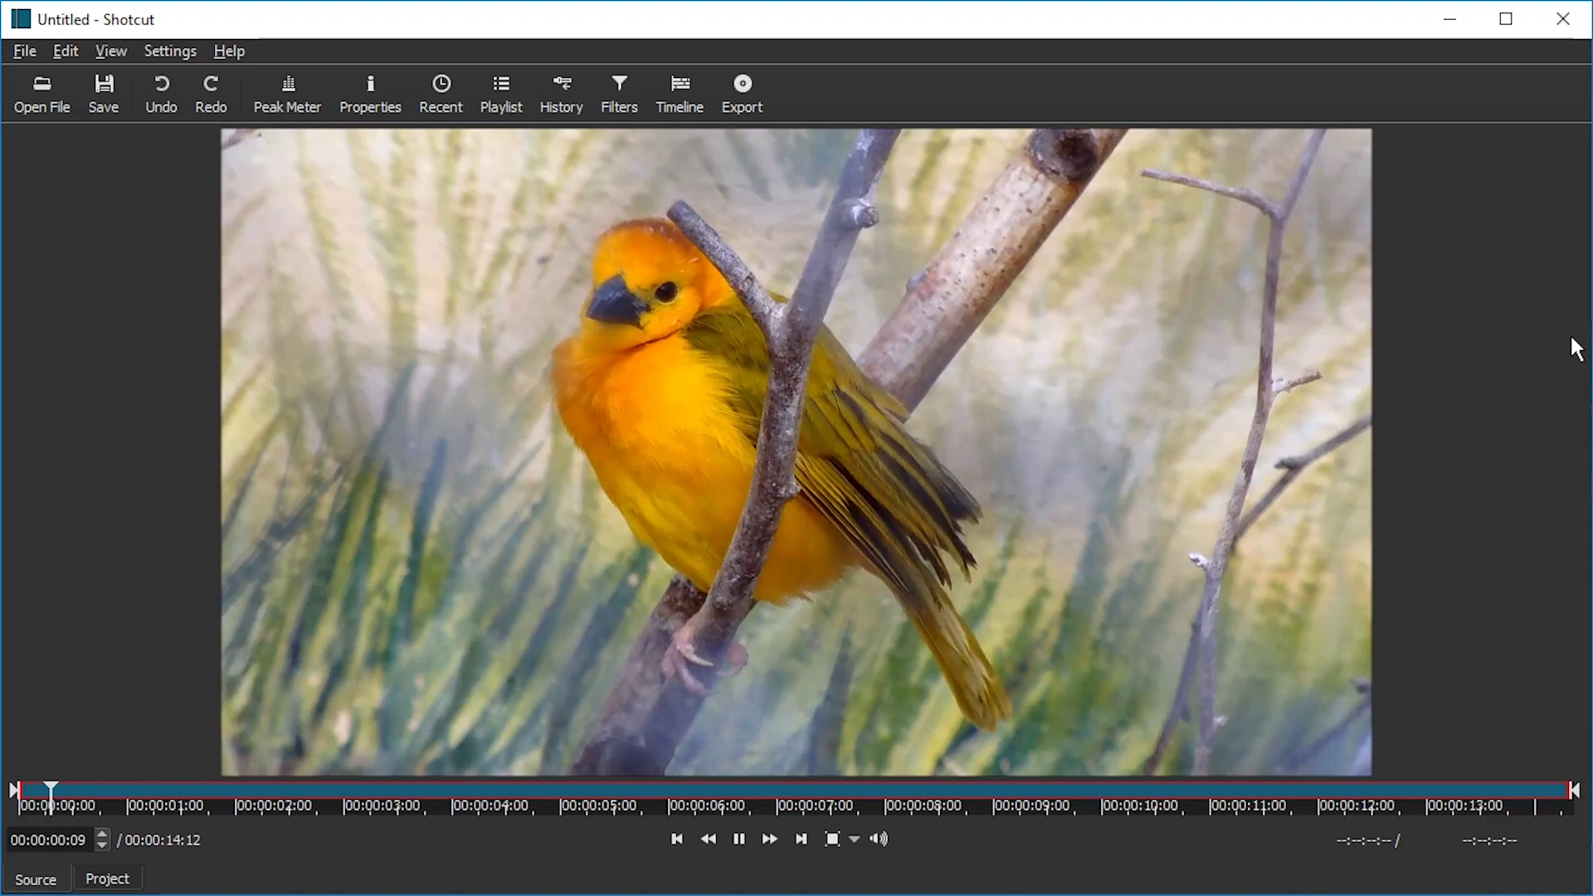
left_click(664, 96)
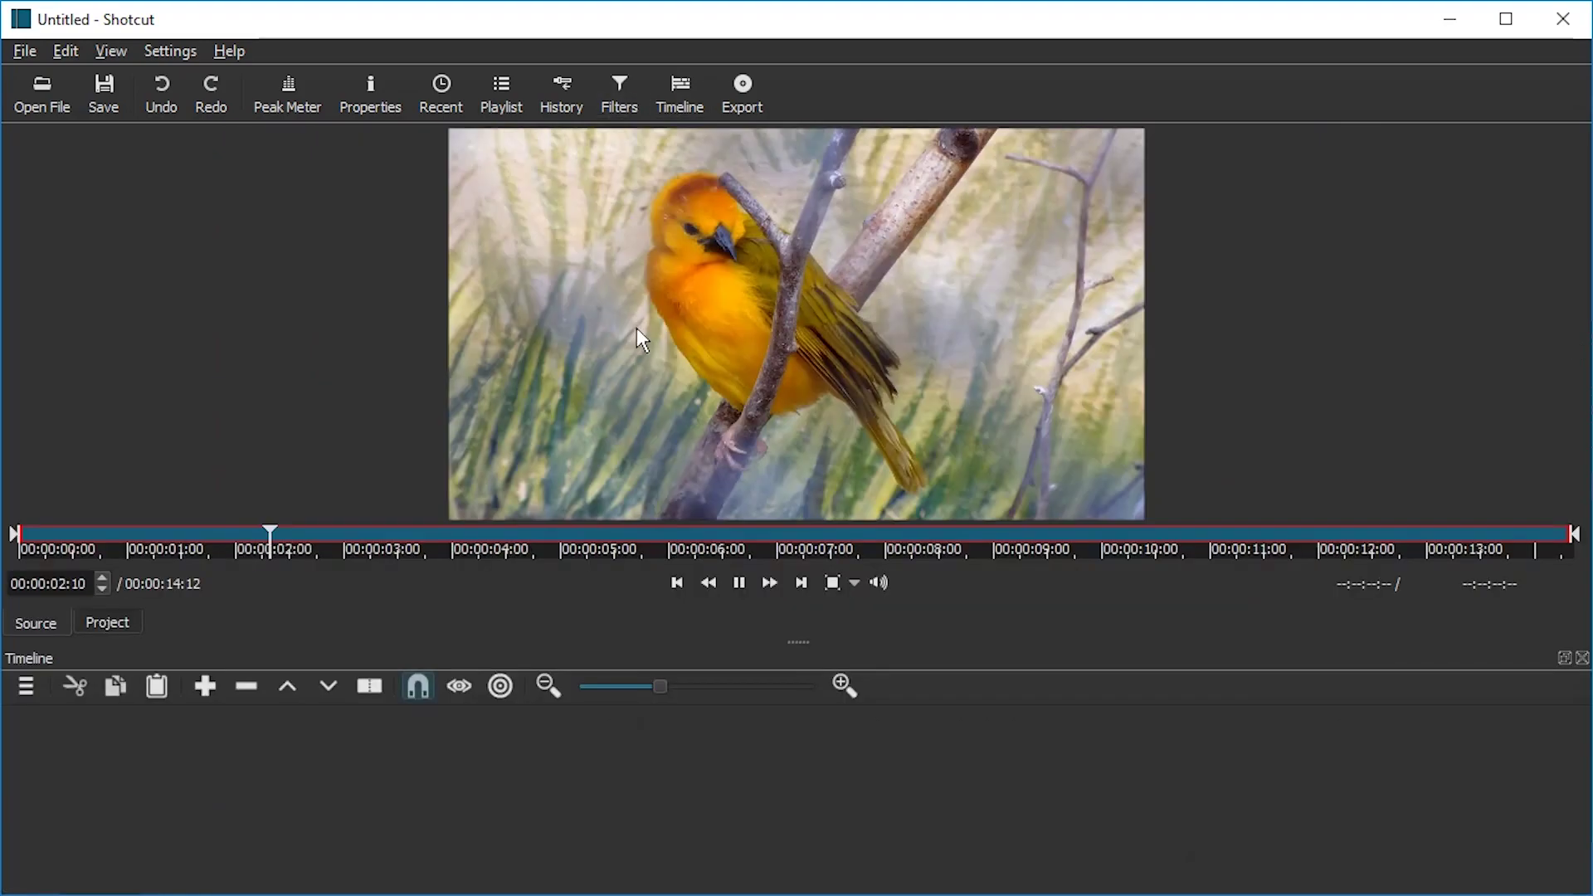
left_click_drag(701, 301, 92, 755)
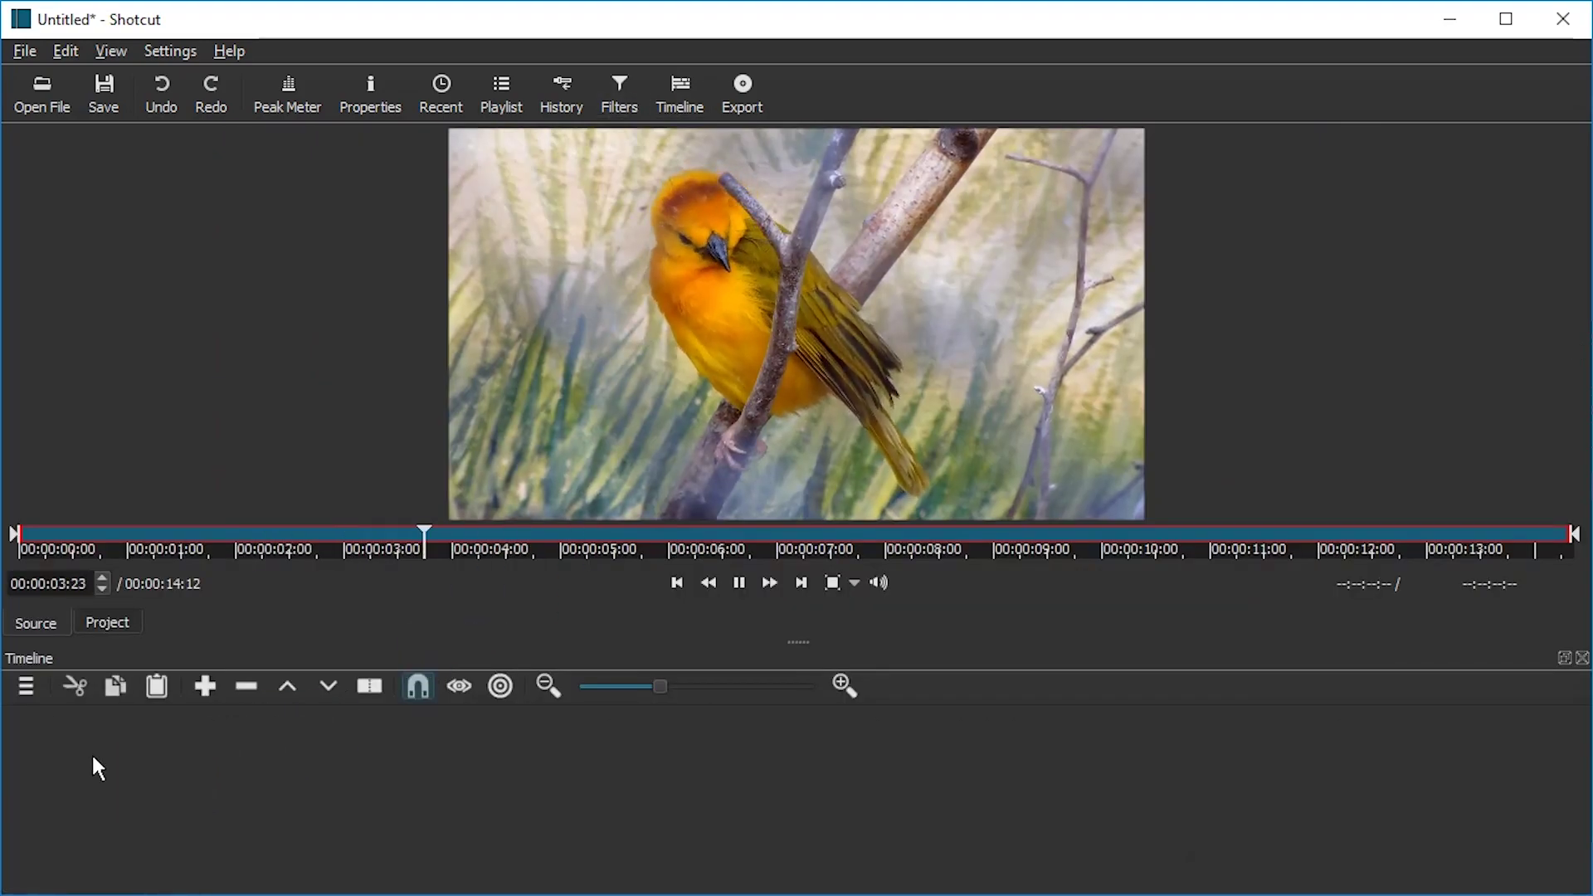
Scrub the playhead through the first few seconds of the Weaver clip
left_click(412, 724)
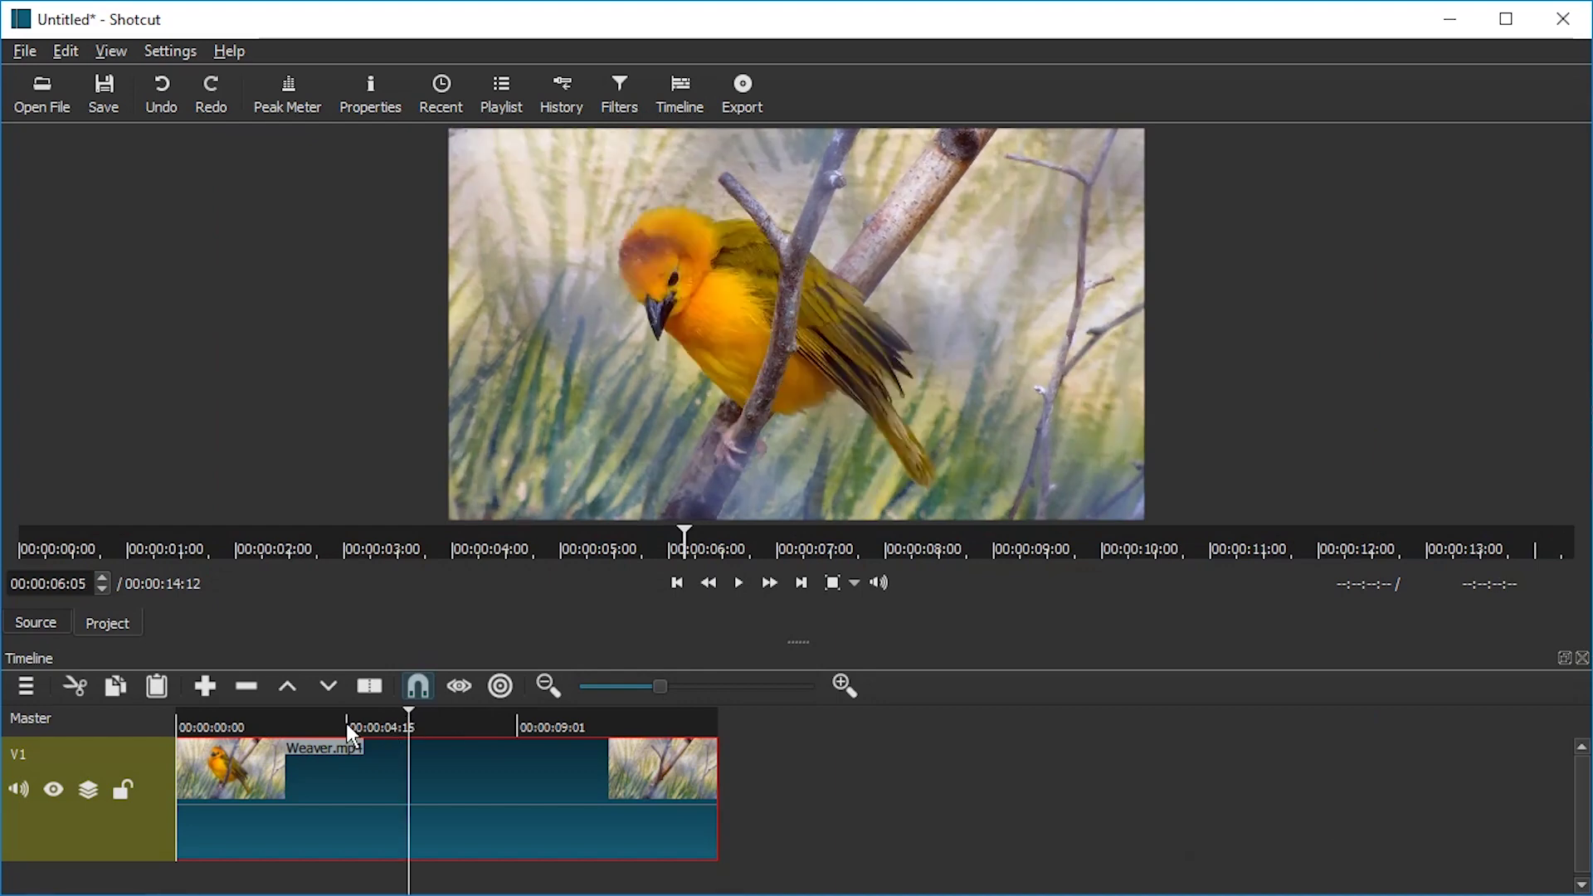
left_click(261, 723)
left_click(179, 719)
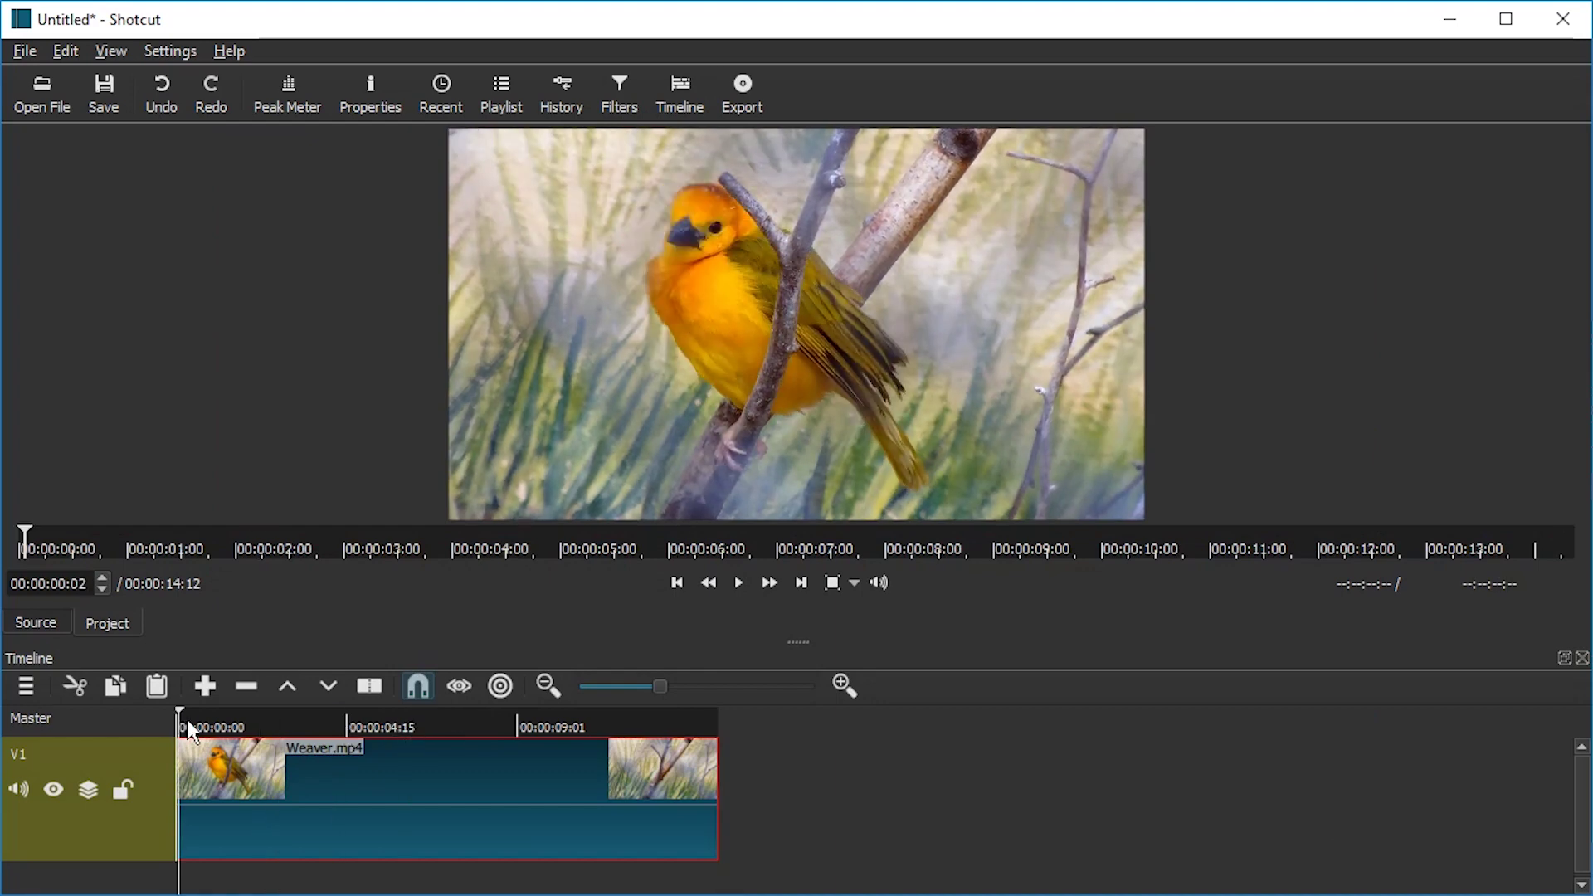
left_click_drag(186, 722, 693, 710)
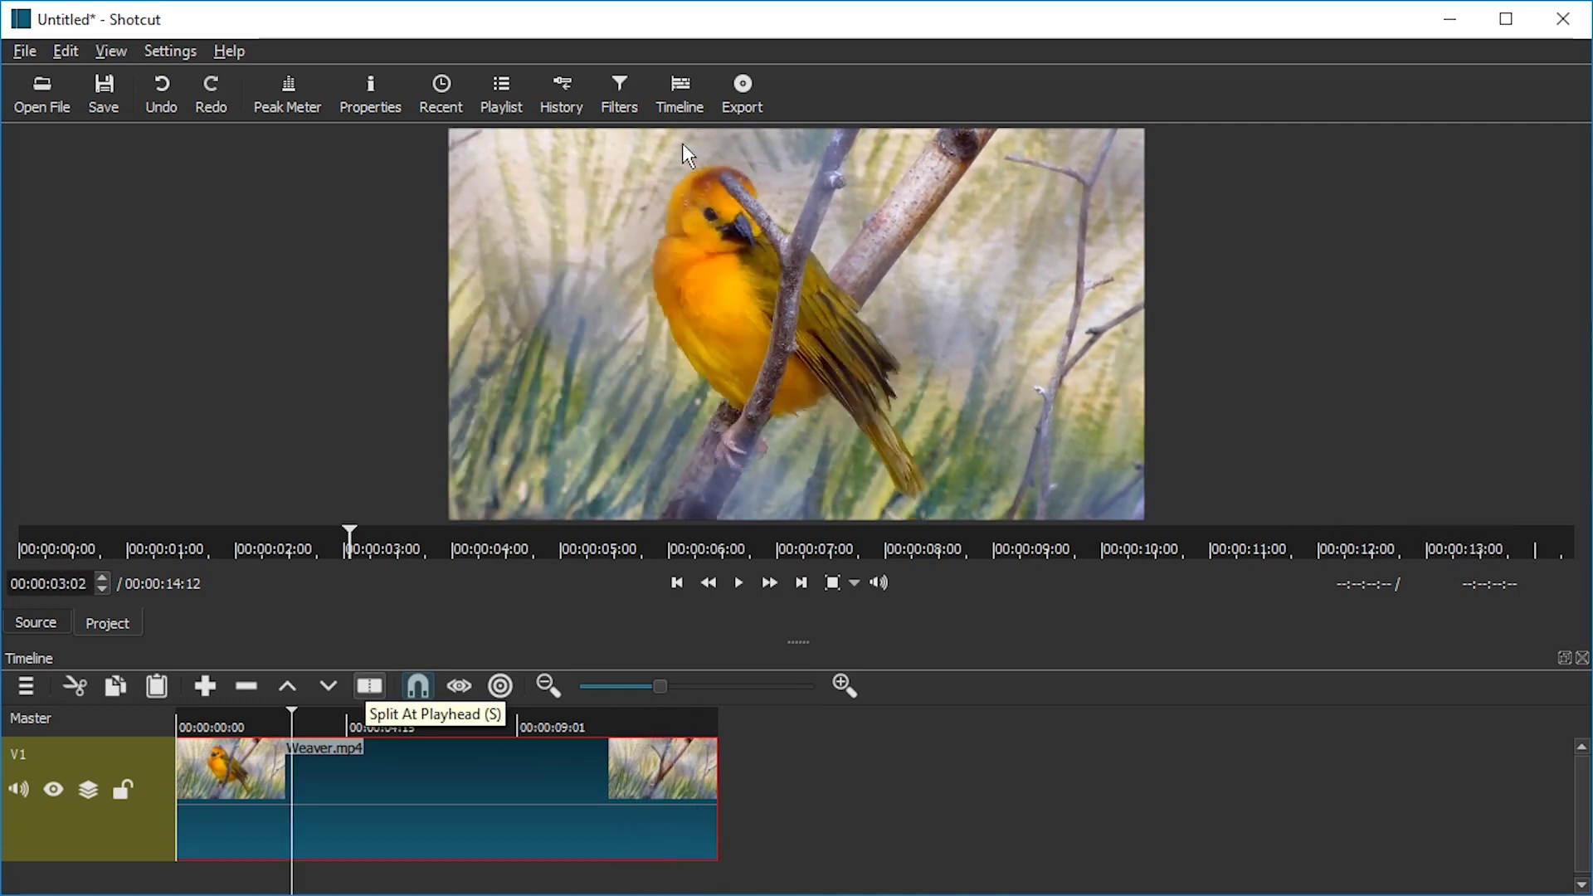
With the playhead at 00:00:04:26, list all video filters for the clip, scrolled to Mask
left_click(620, 94)
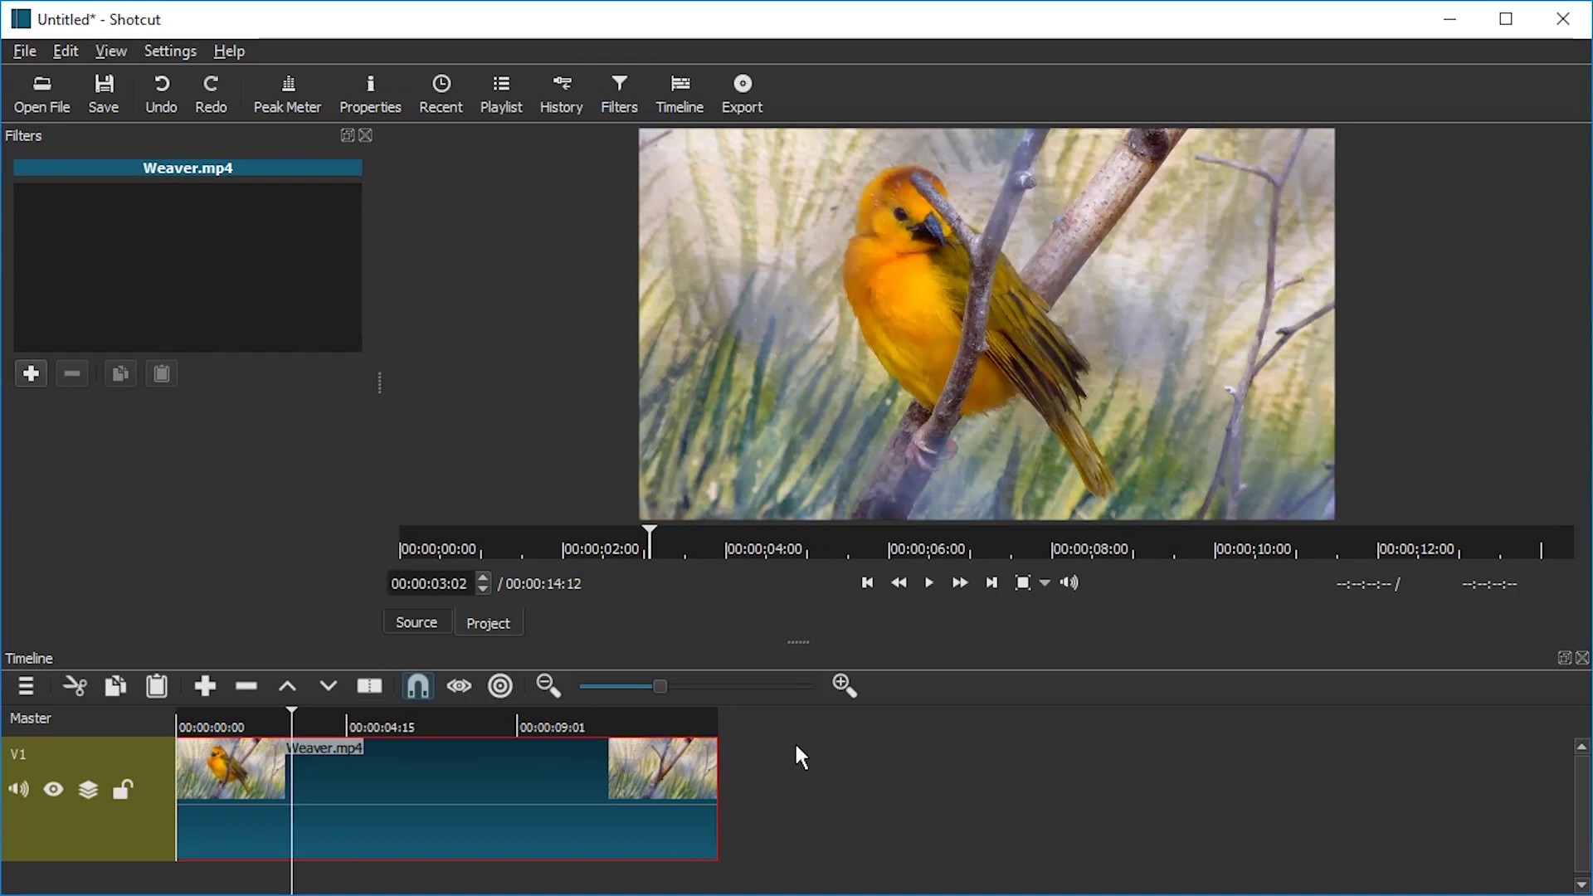
left_click(492, 727)
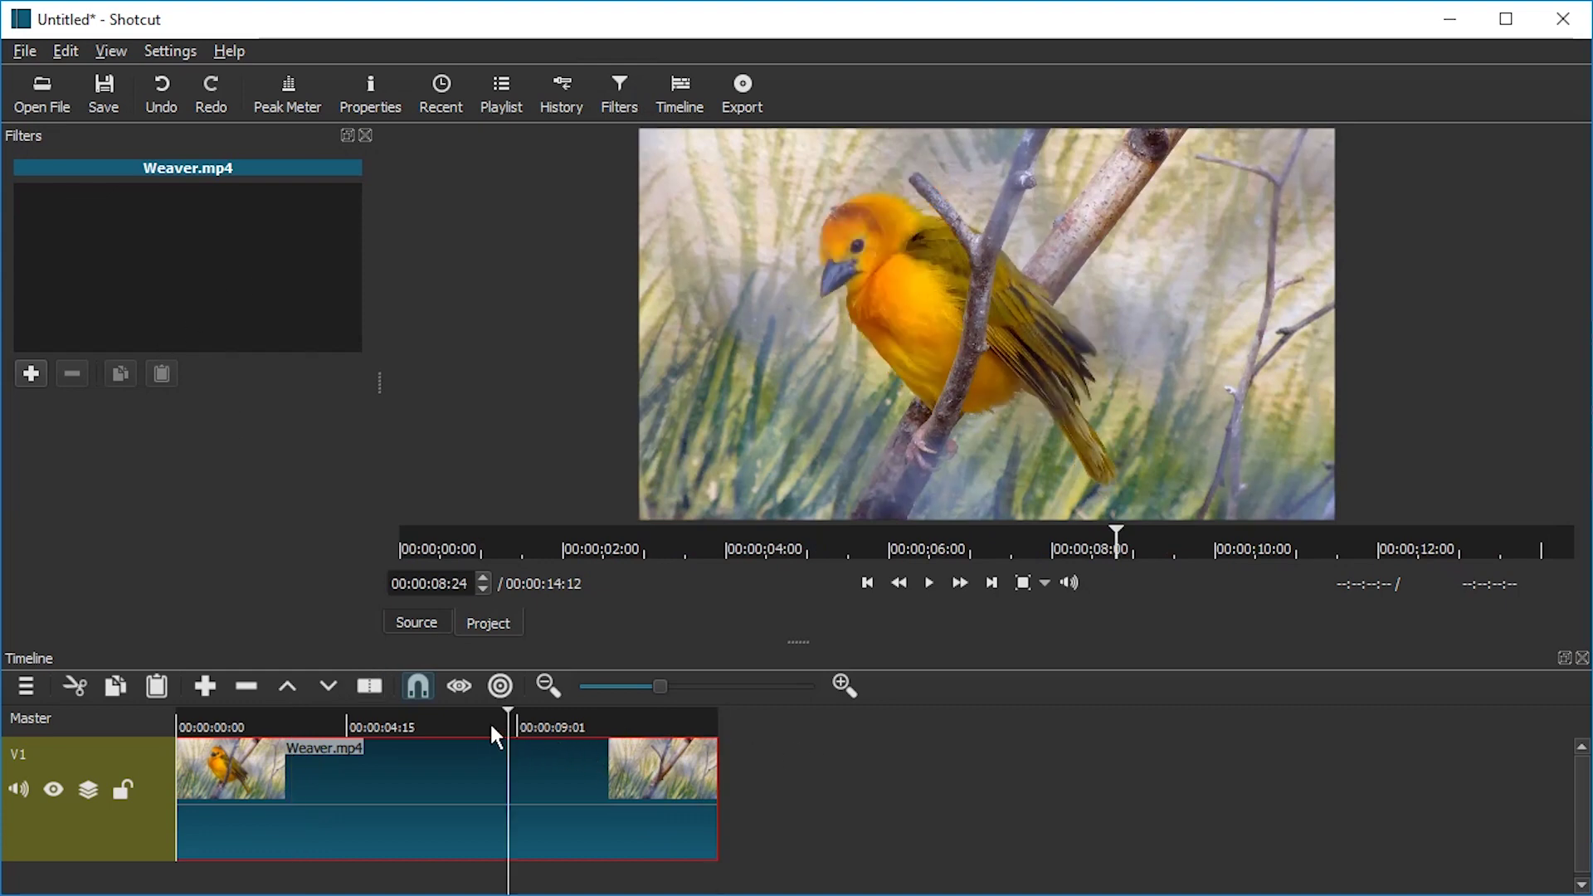
left_click_drag(496, 728, 359, 727)
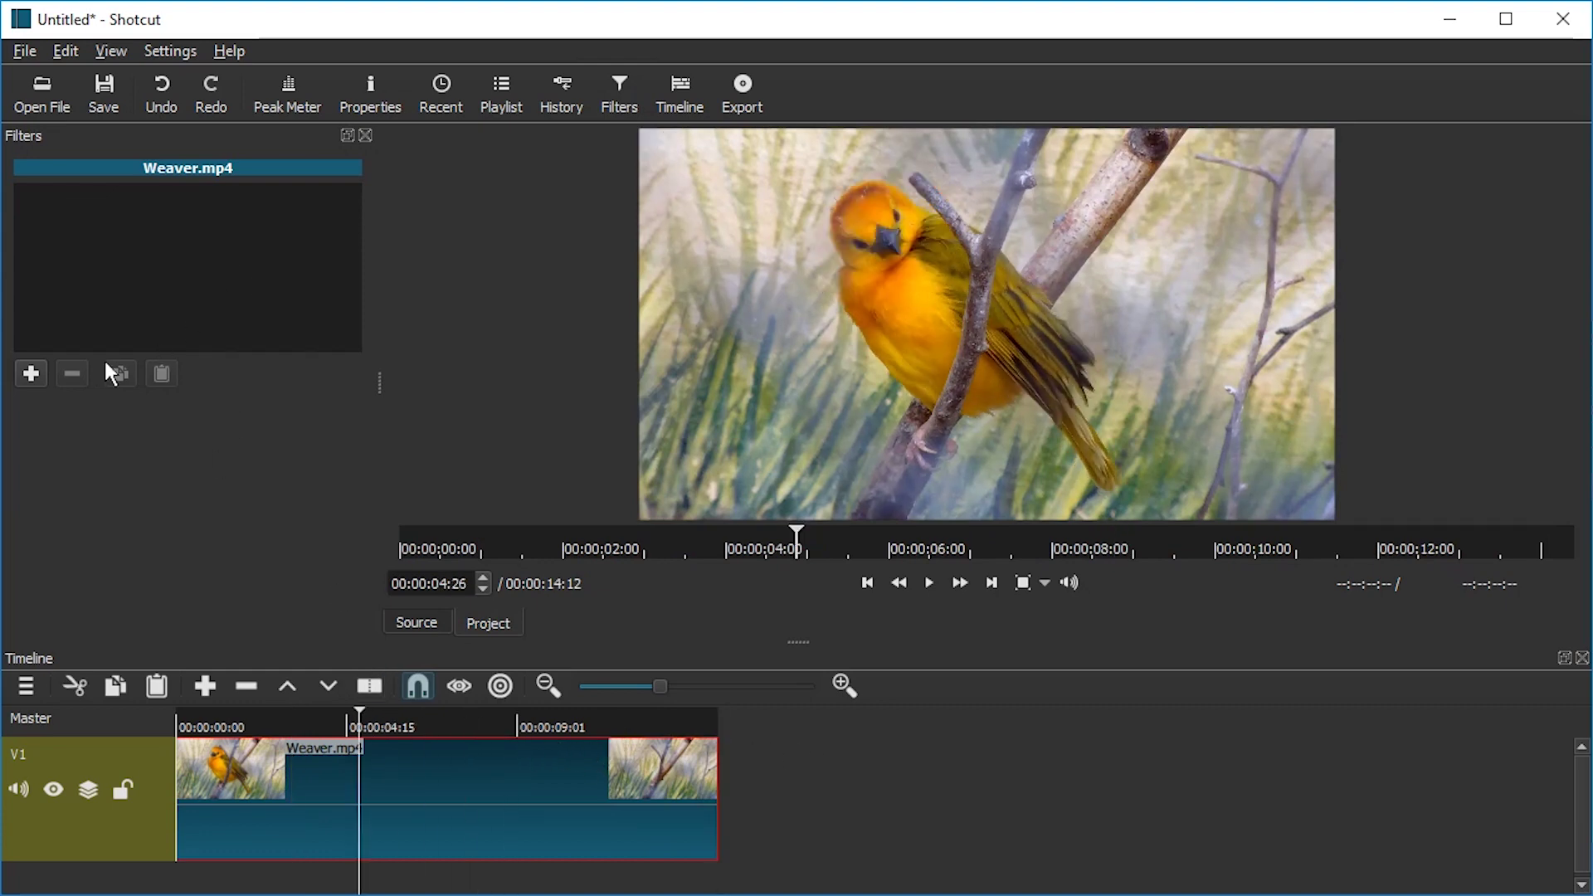
left_click(29, 375)
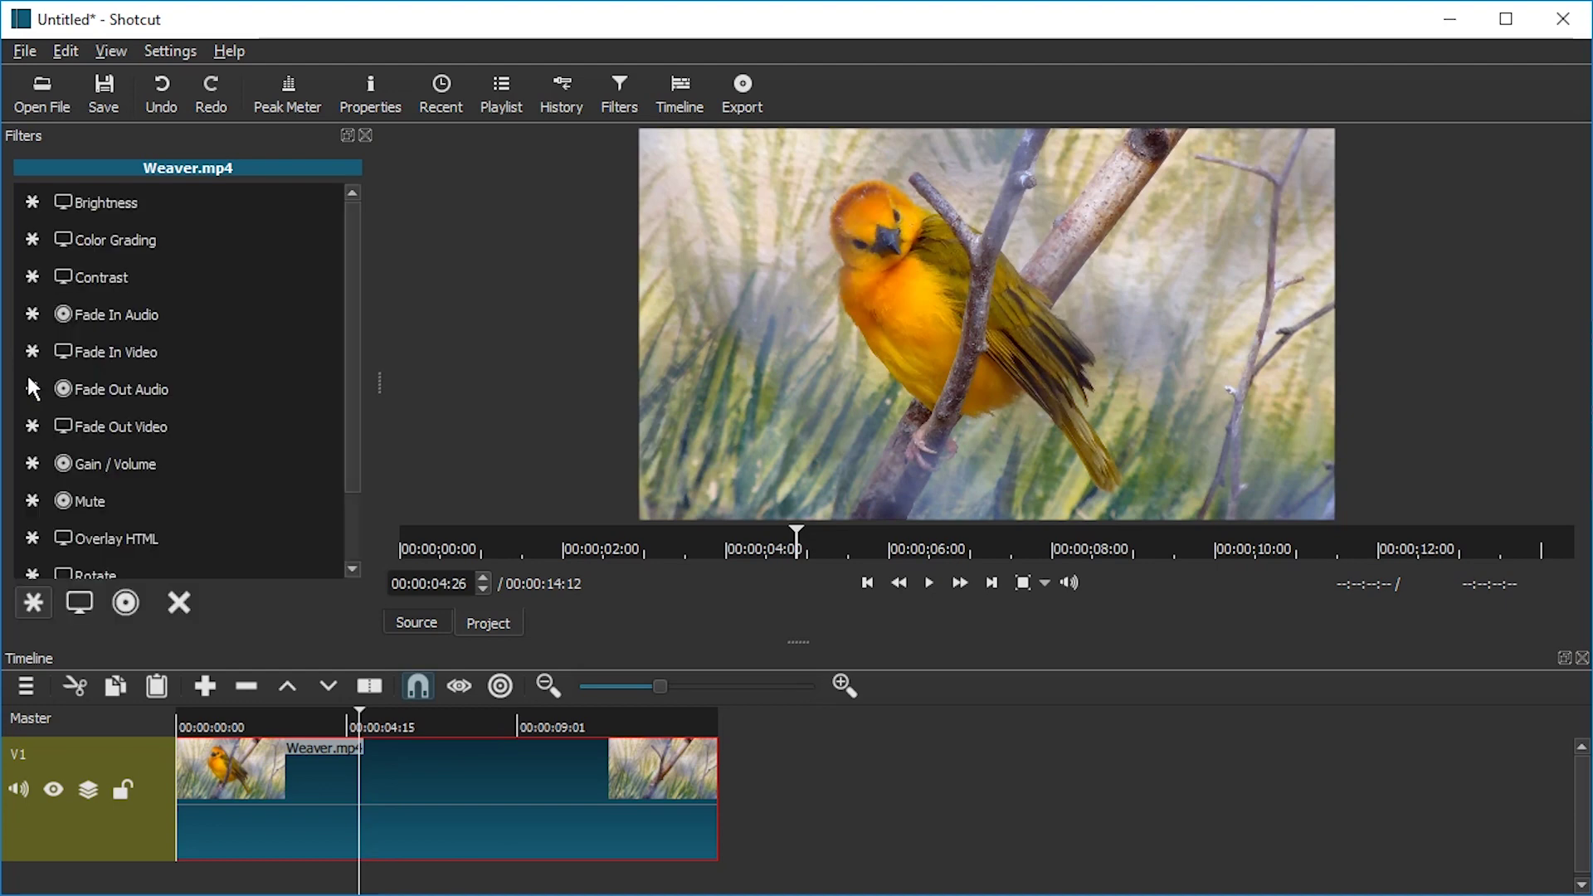
left_click(77, 599)
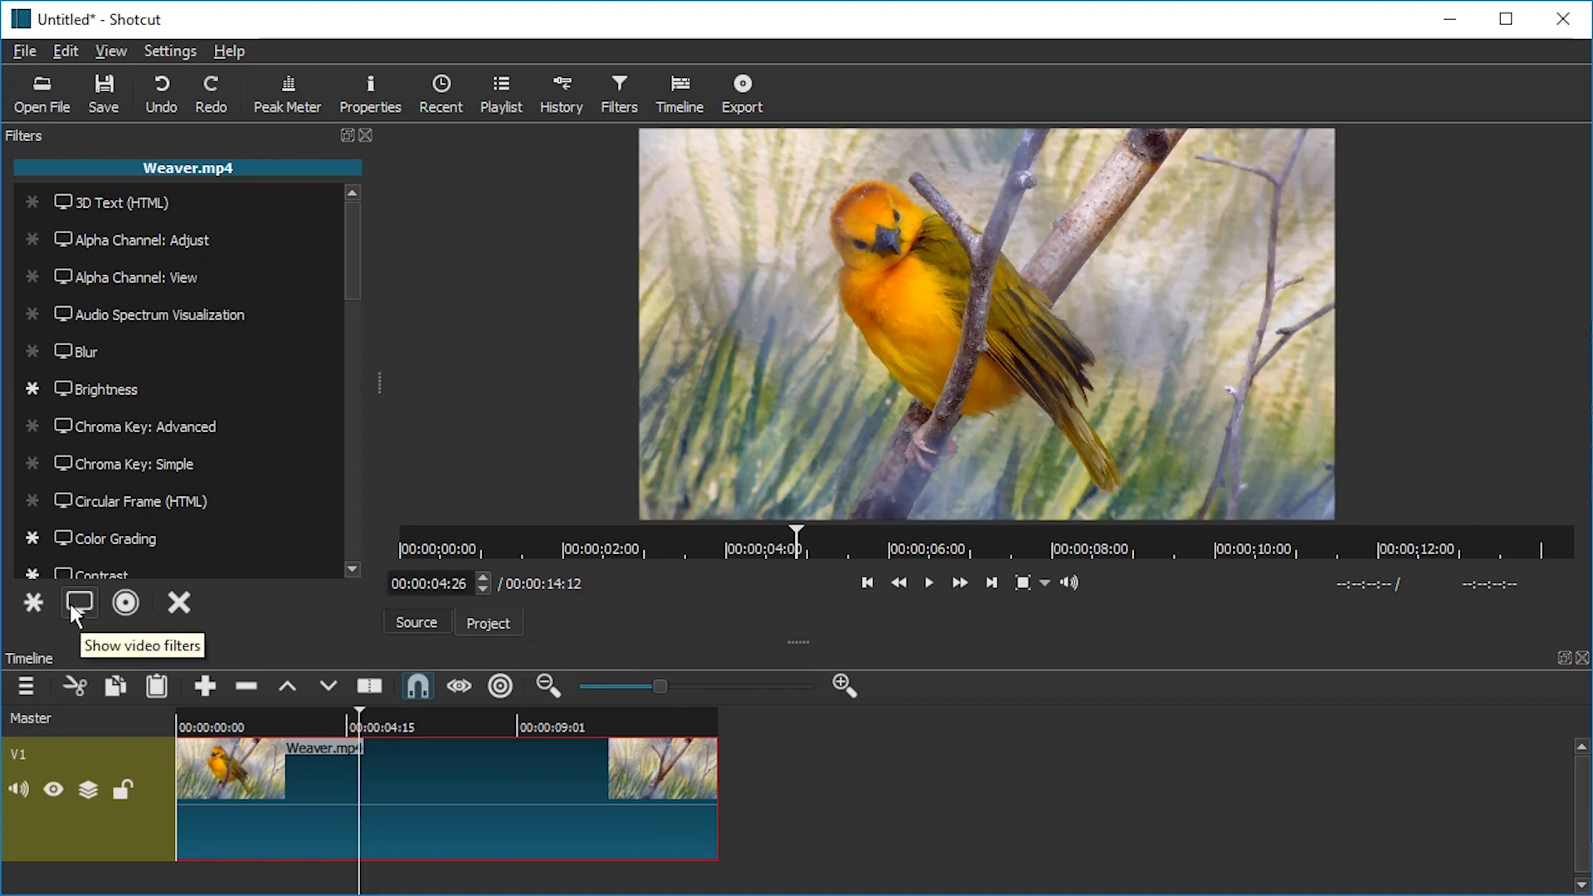
left_click(127, 603)
left_click(179, 603)
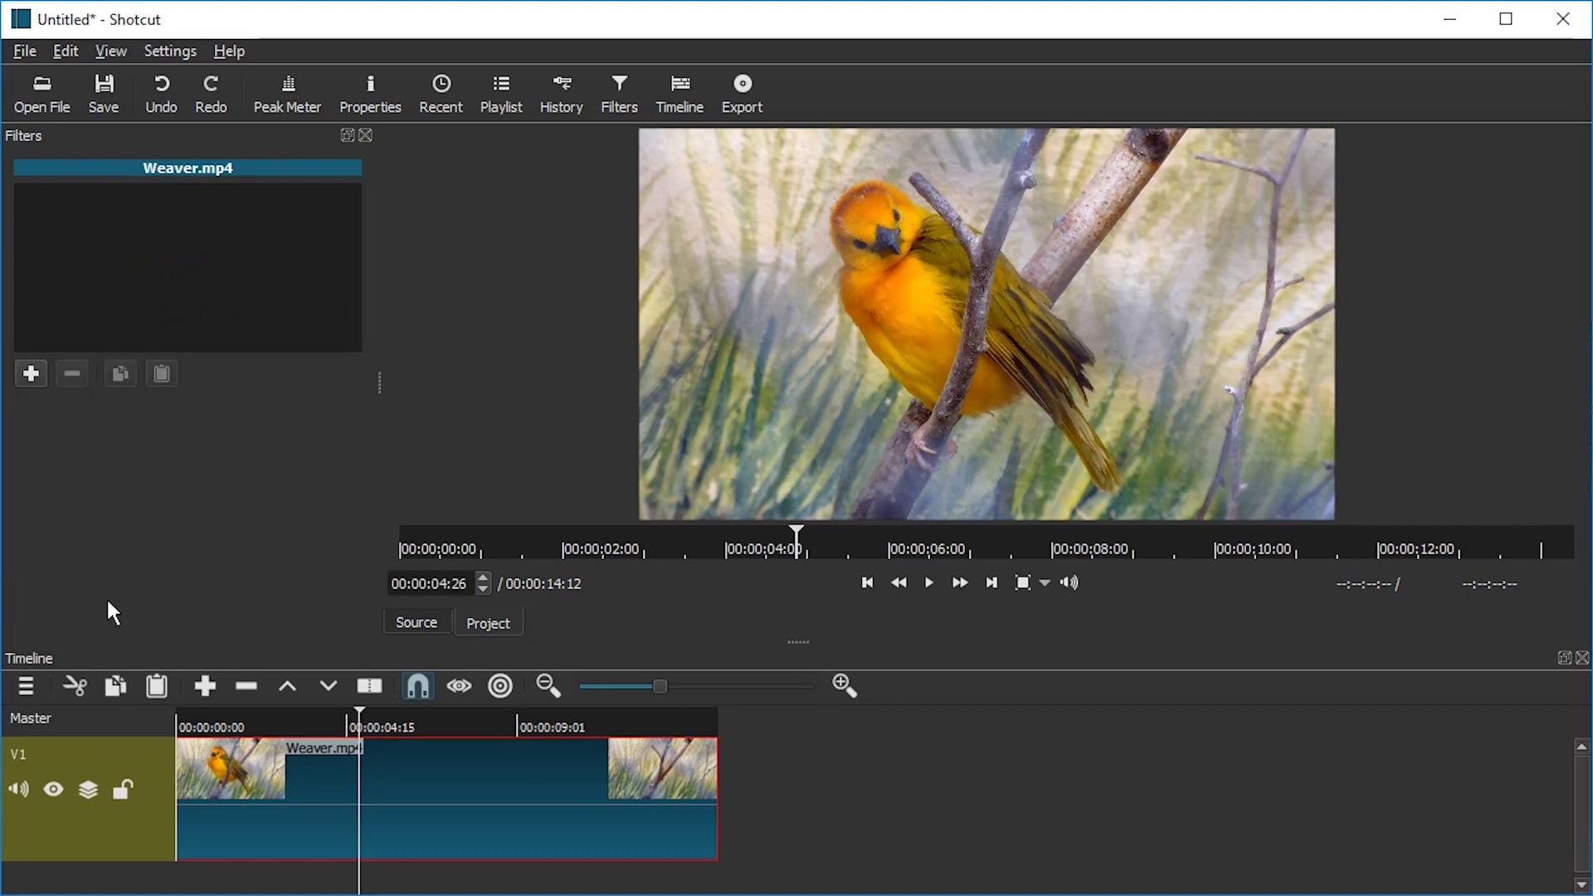
left_click(35, 376)
left_click(78, 602)
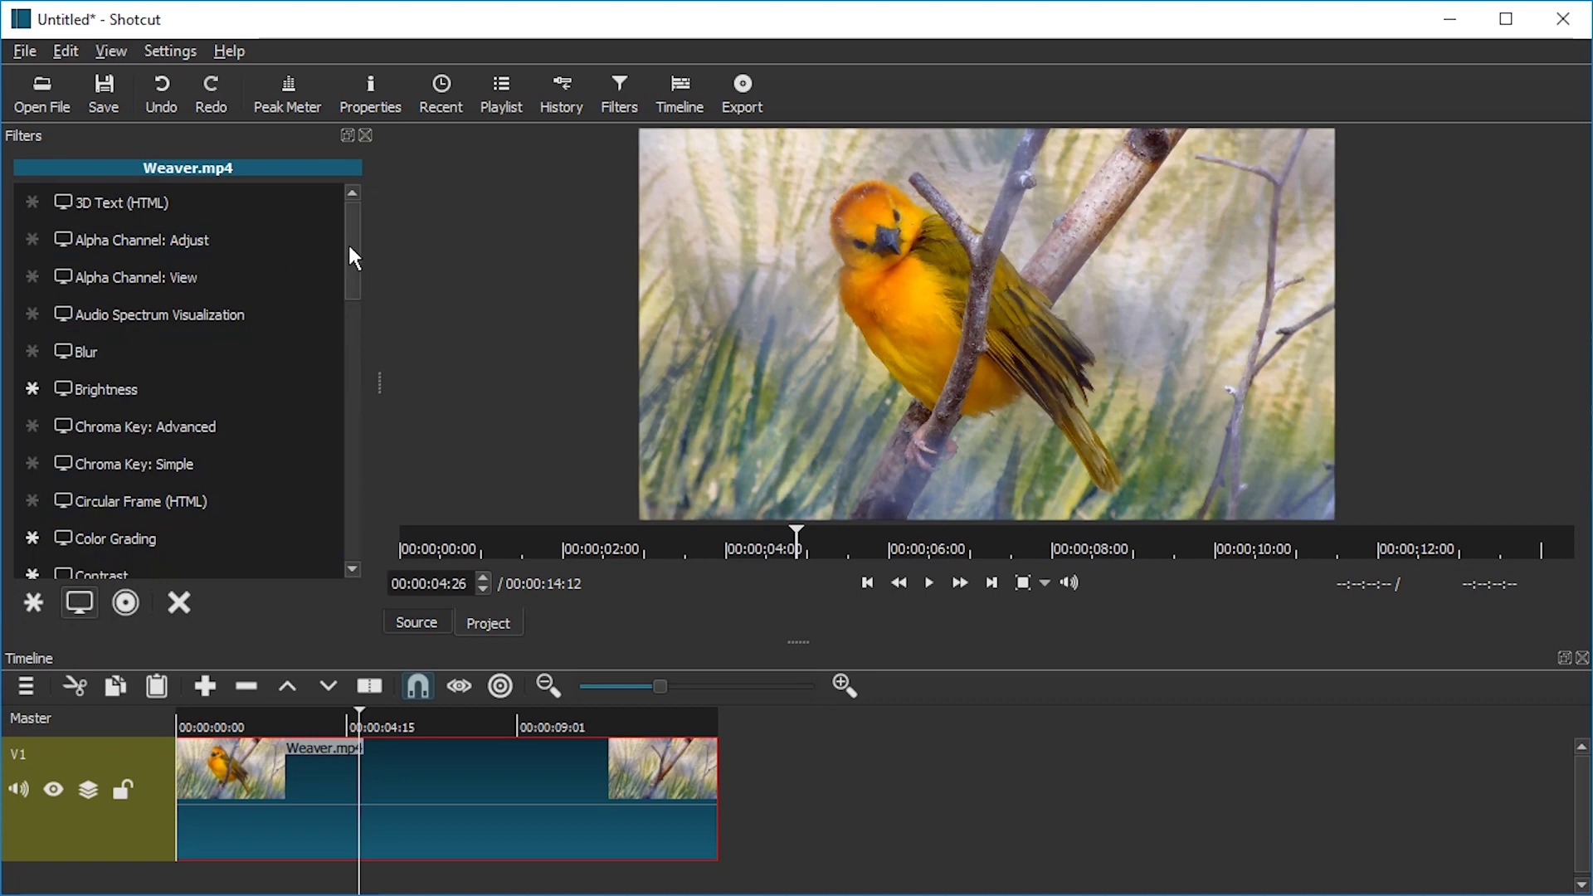
left_click_drag(349, 247, 352, 373)
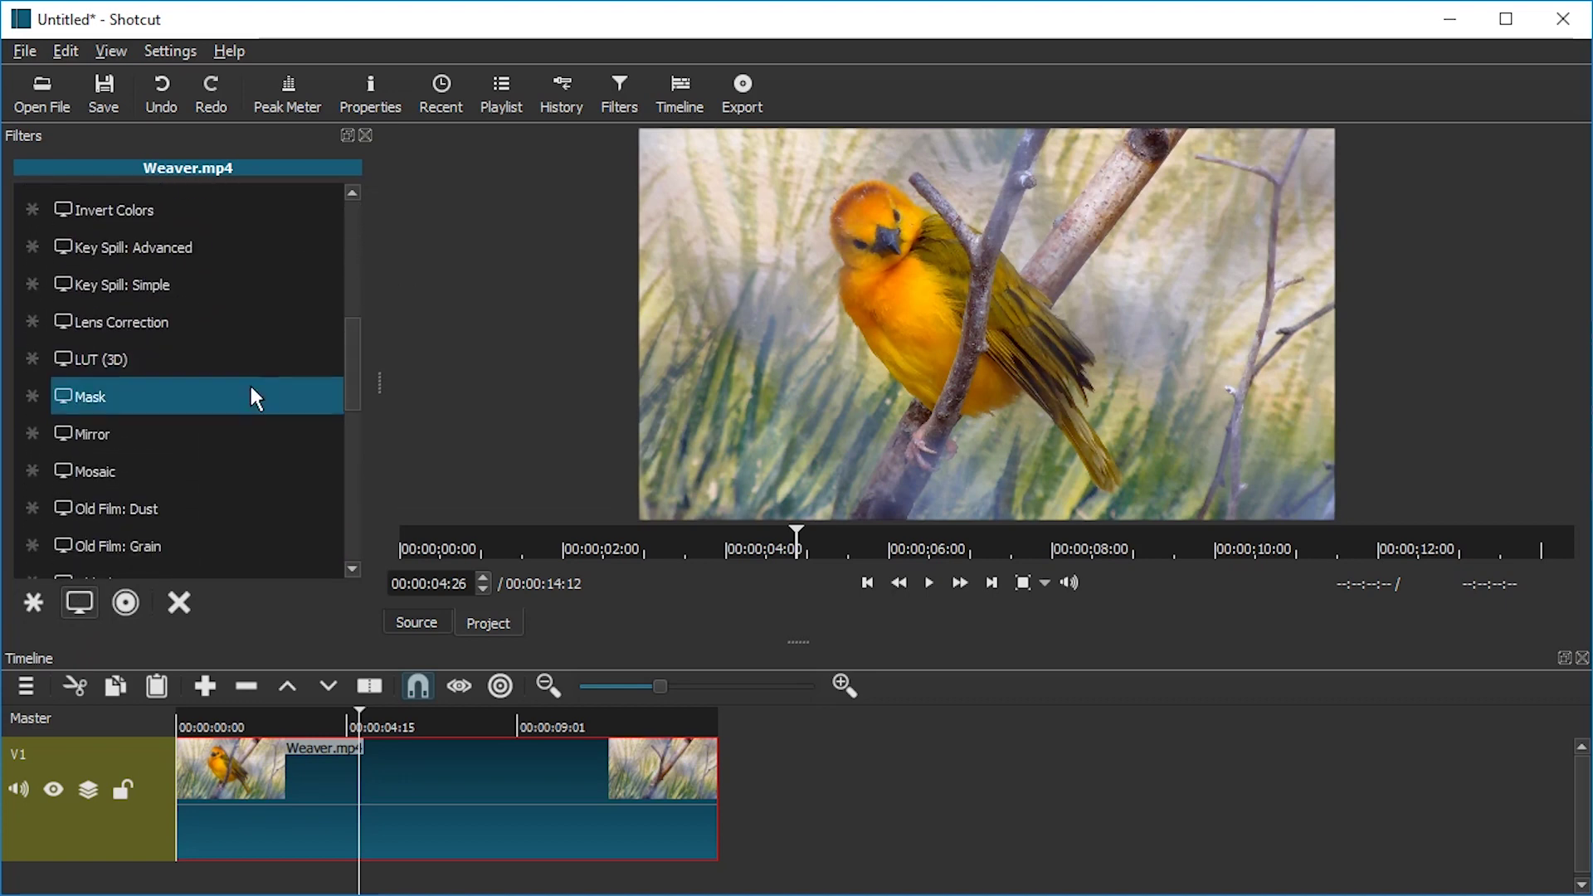
Add the Mask filter to the Weaver clip and enable compositing on track V1
left_click(106, 401)
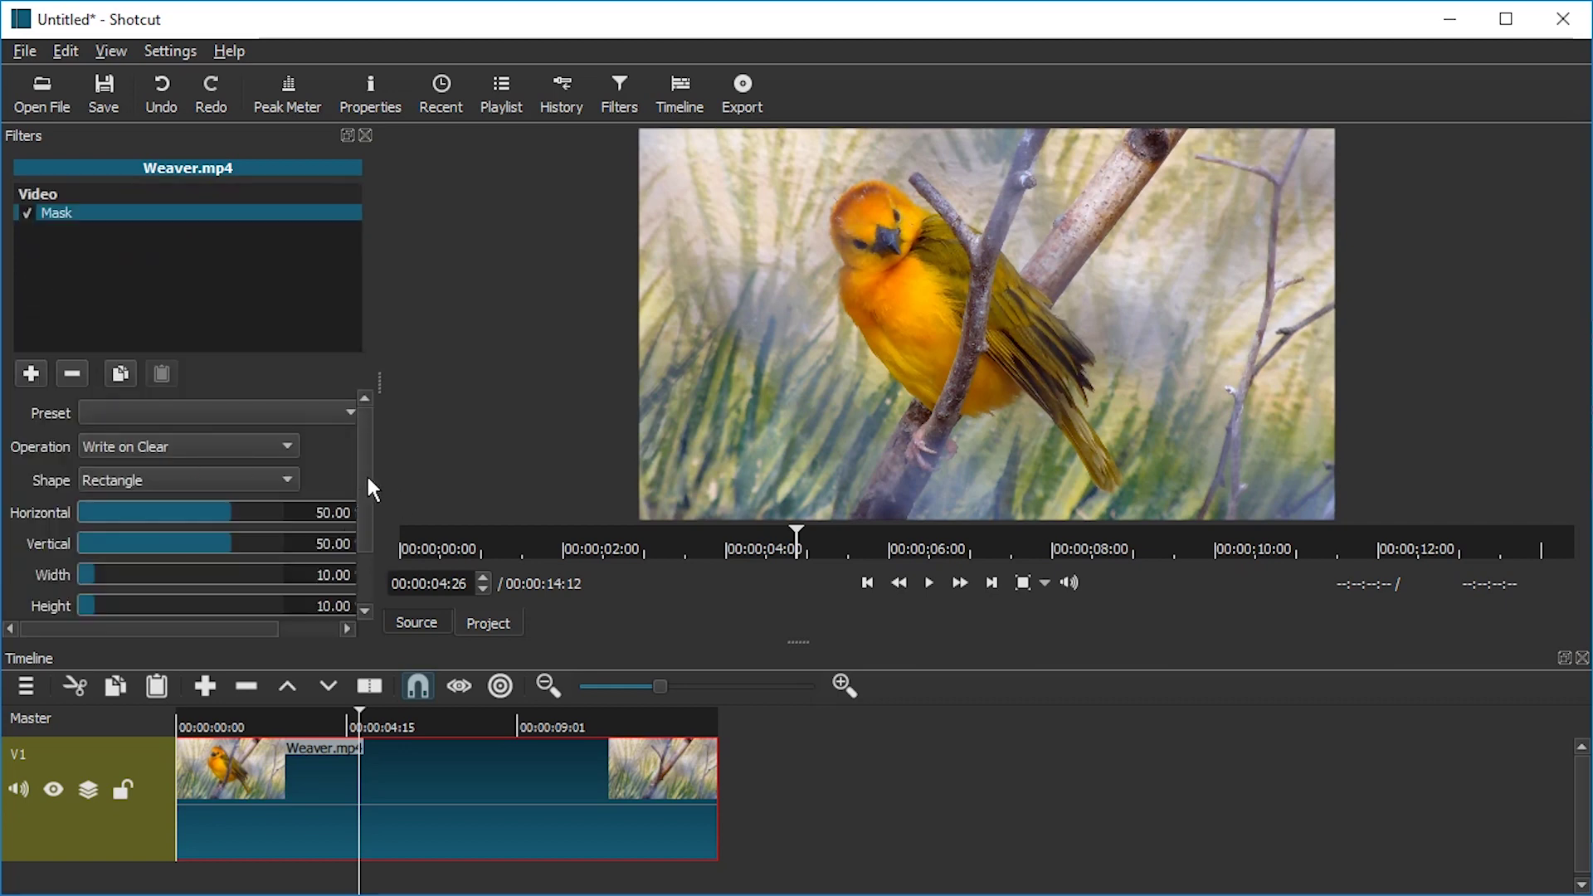
left_click_drag(366, 473, 364, 561)
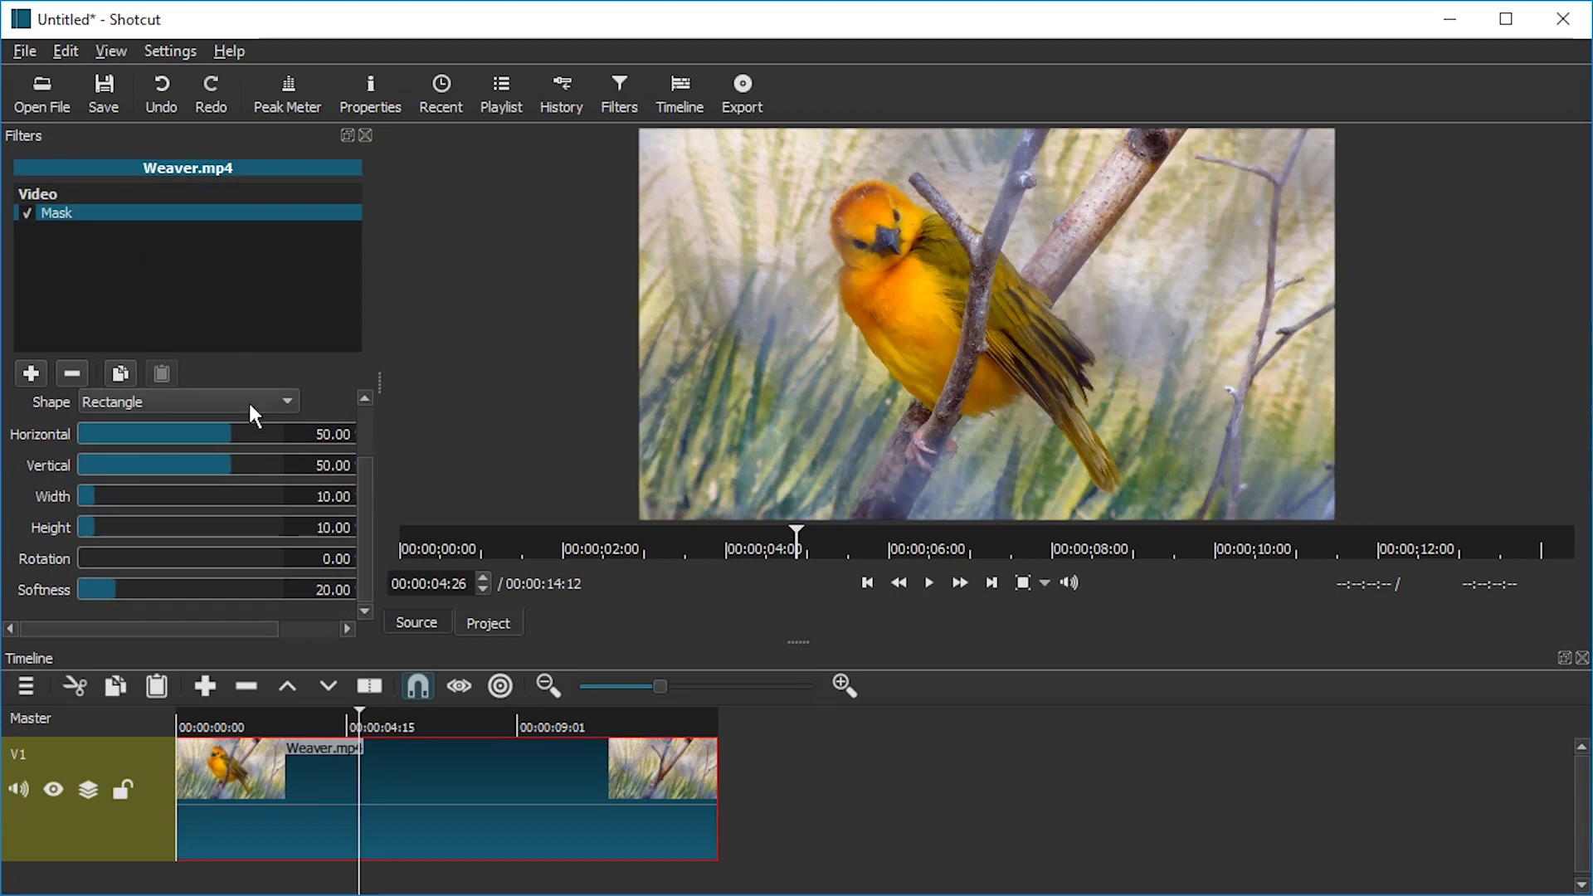
scroll(247, 400, "up", 2)
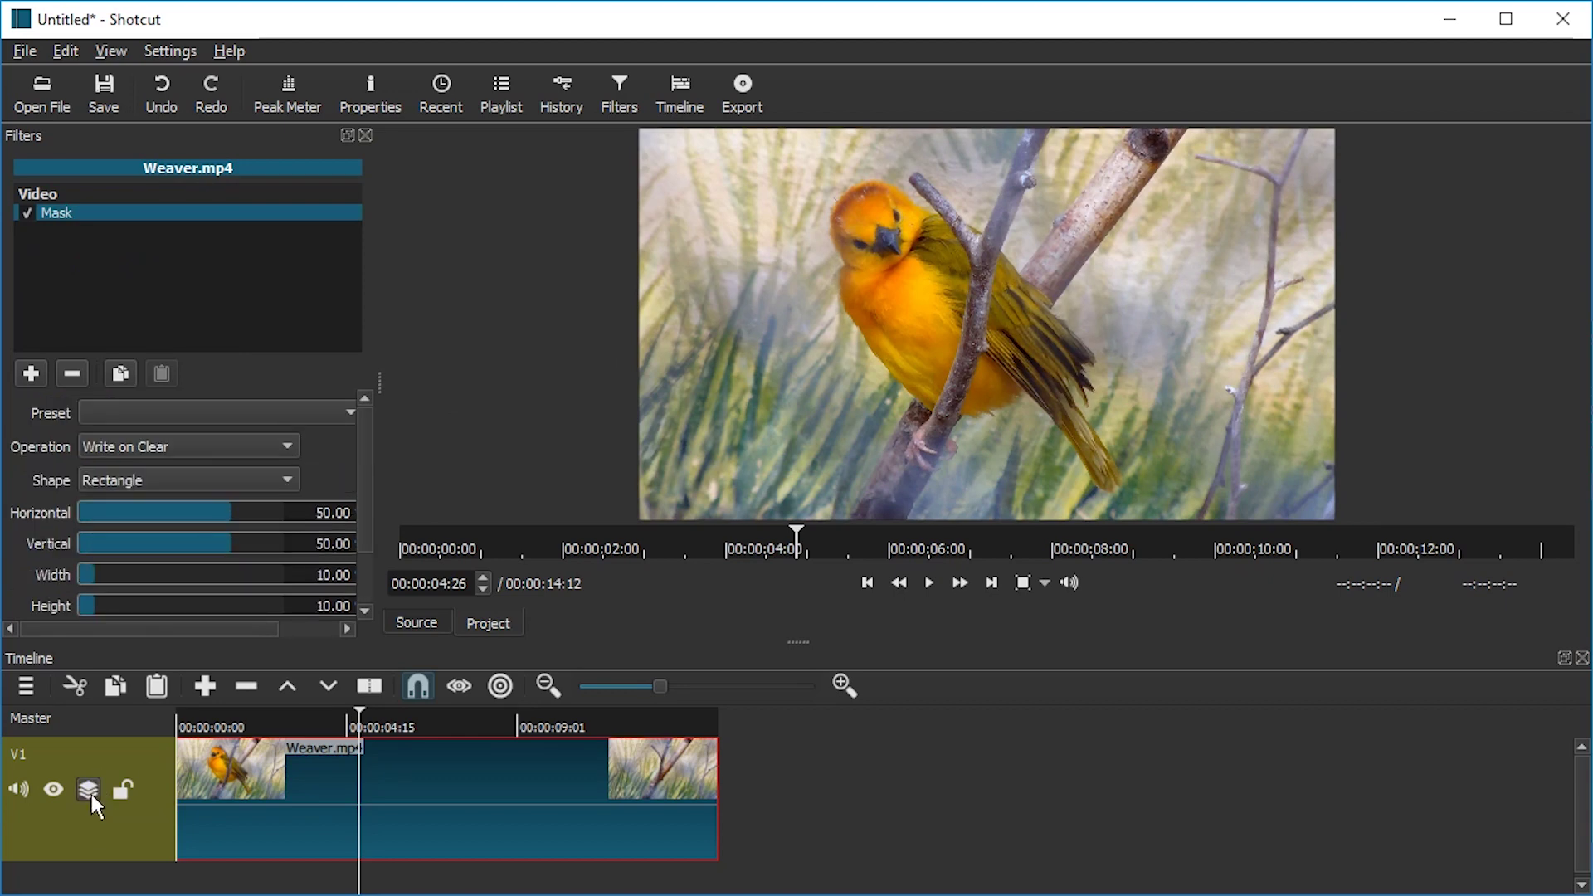
left_click(90, 791)
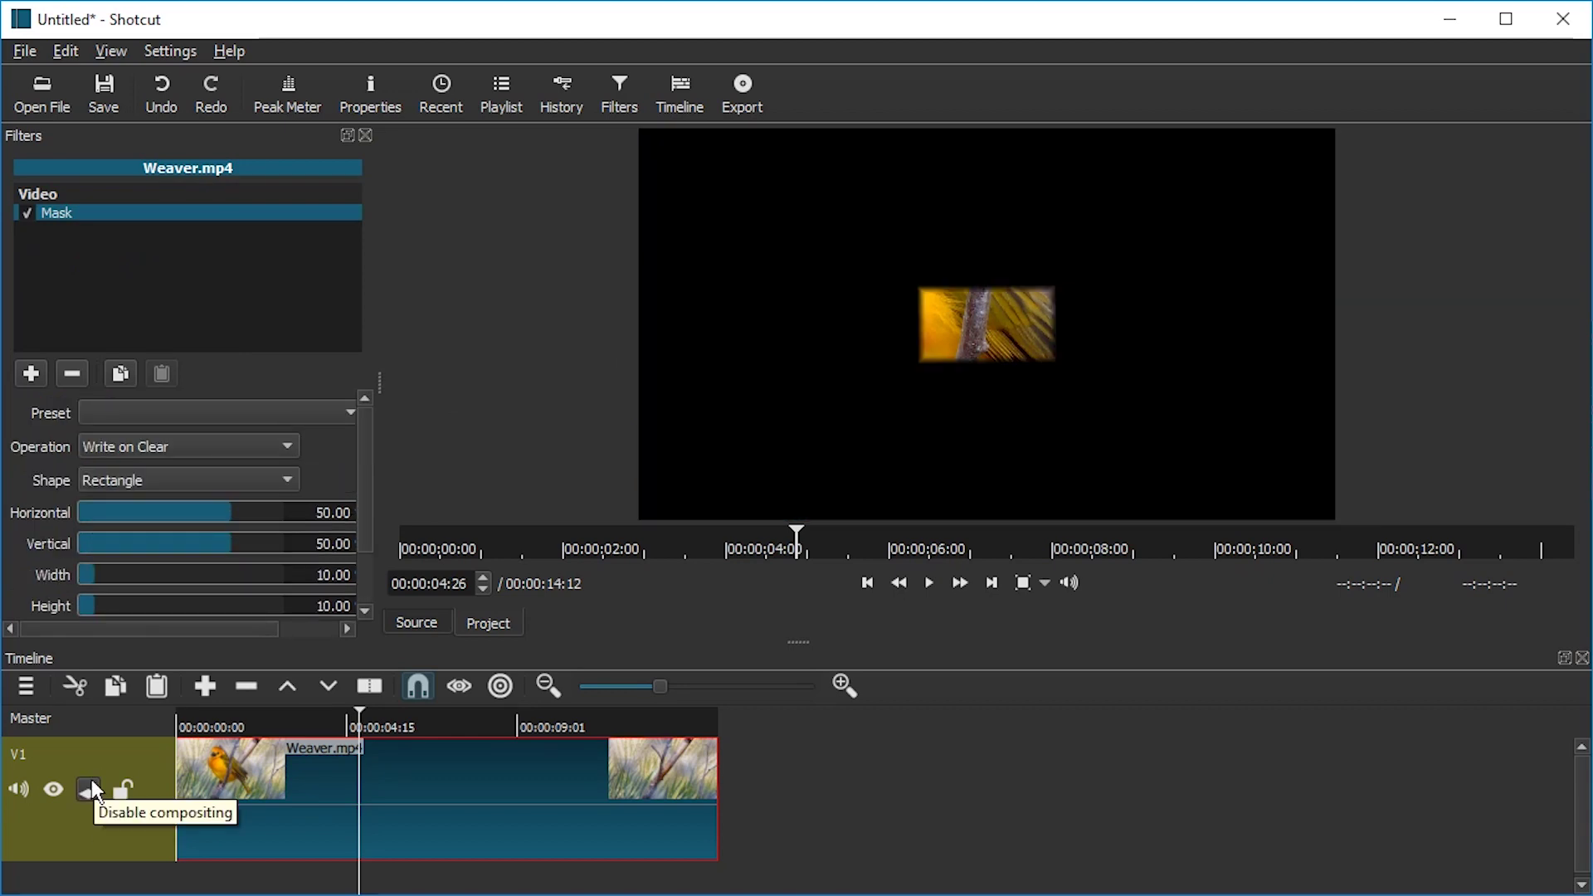
left_click(90, 789)
left_click(92, 781)
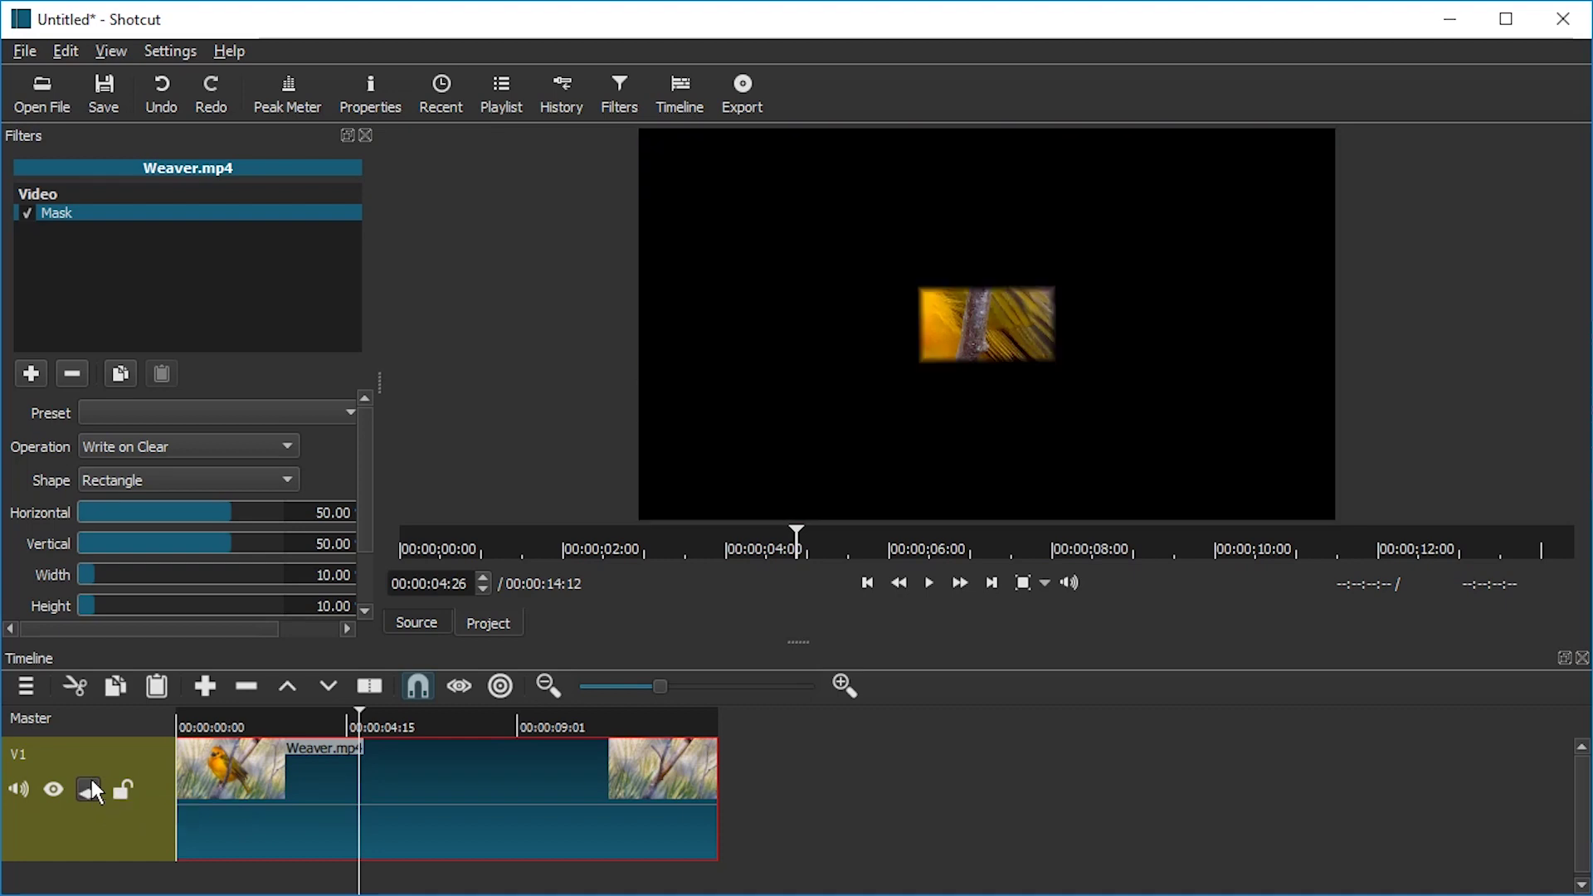
left_click(92, 781)
left_click(91, 790)
Make the mask an Ellipse (width 15.38, height 27.22) positioned over the bird's head
left_click(249, 481)
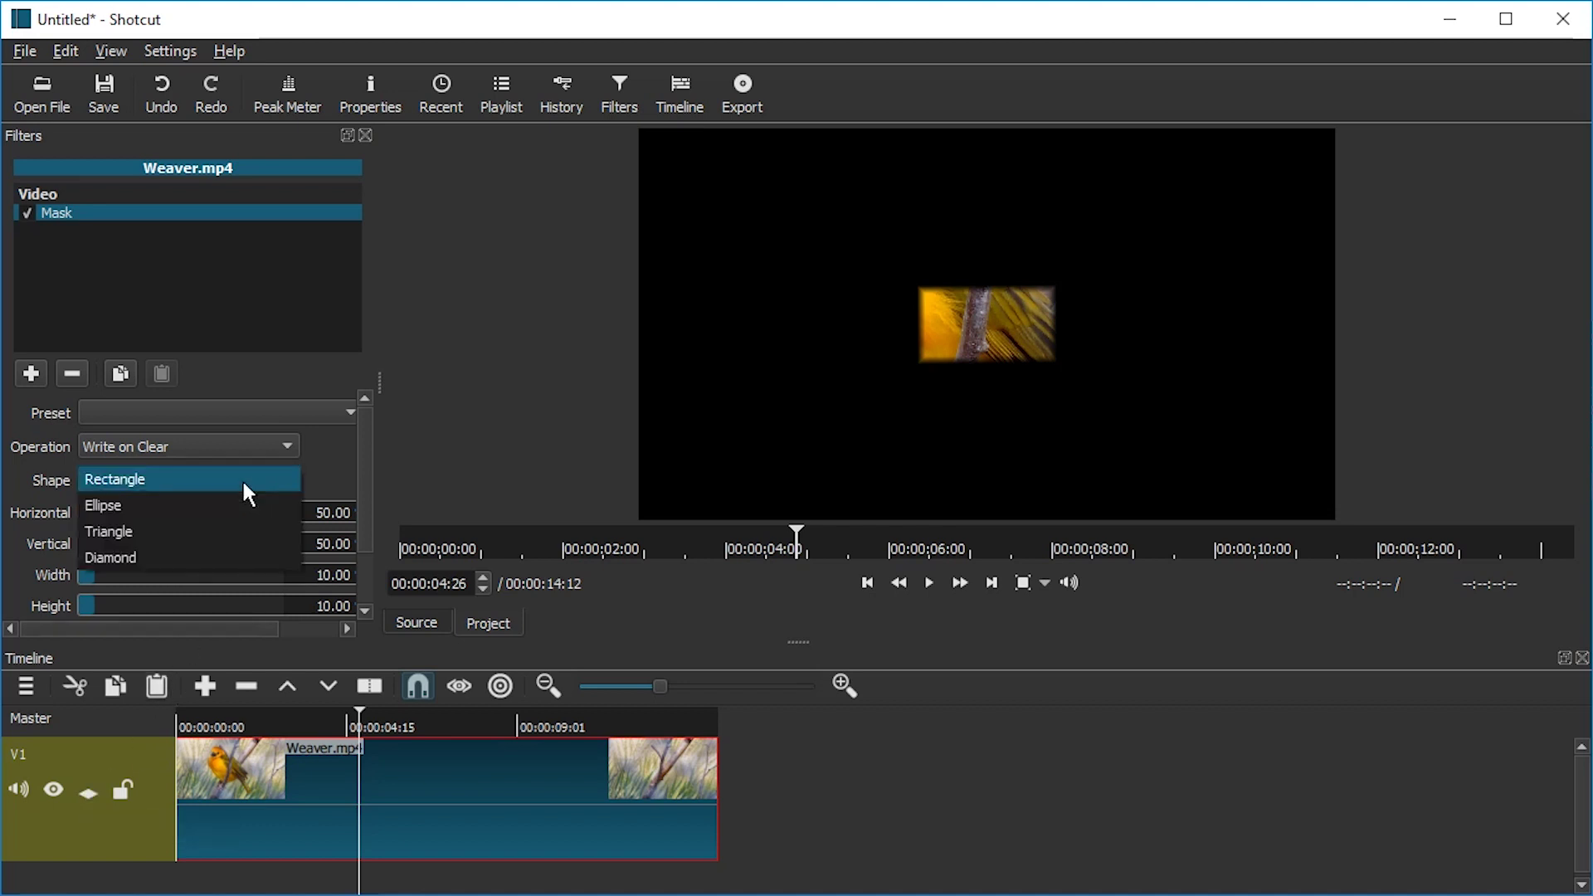
left_click(176, 511)
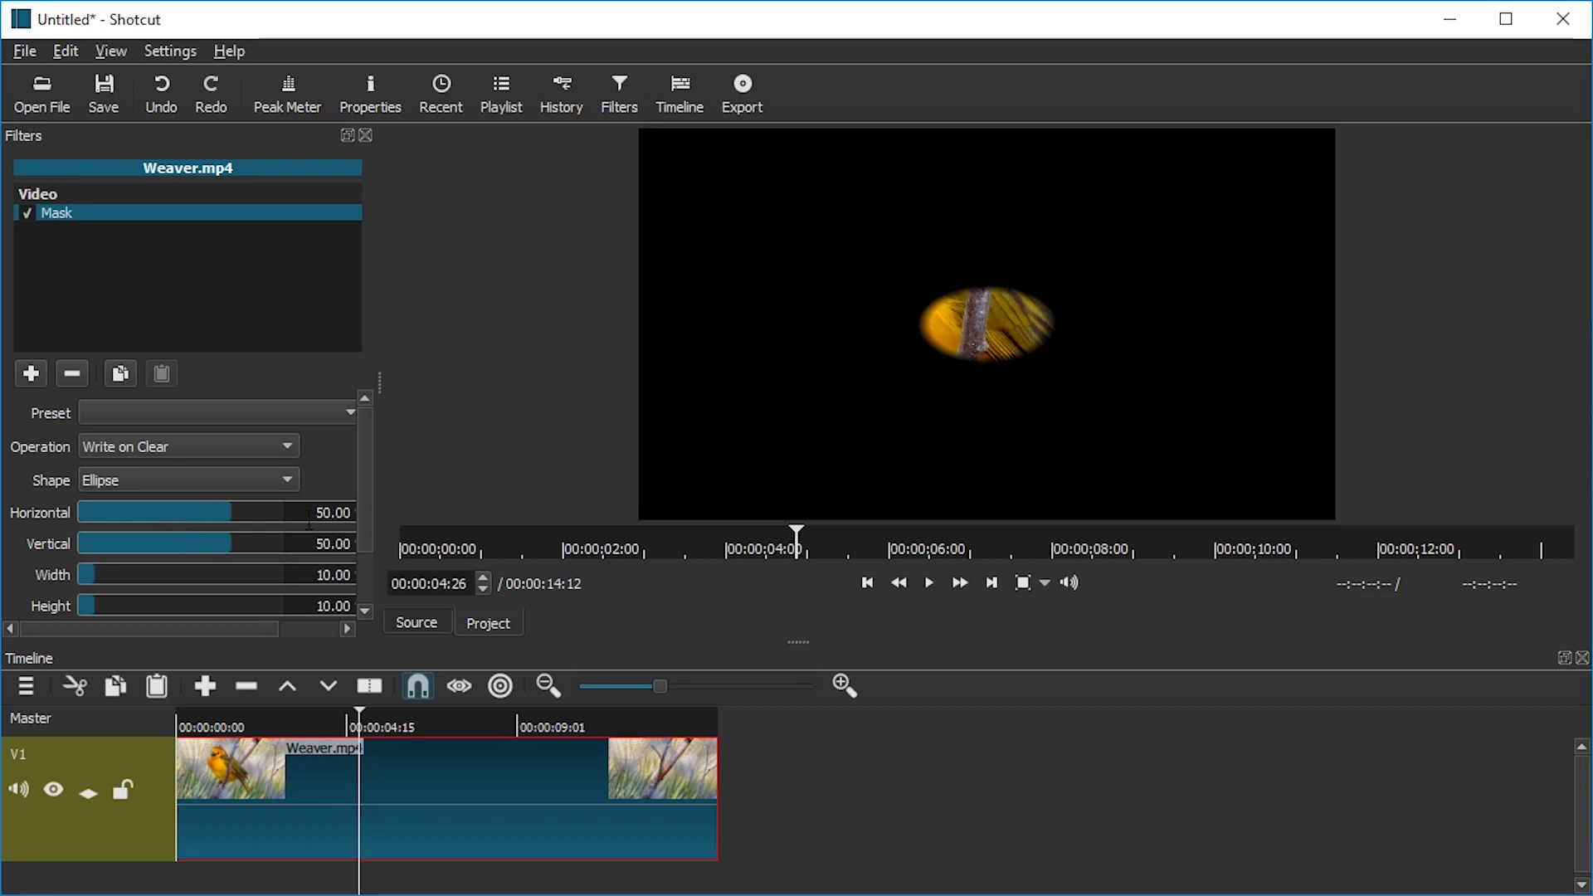
scroll(365, 469, "down", 2)
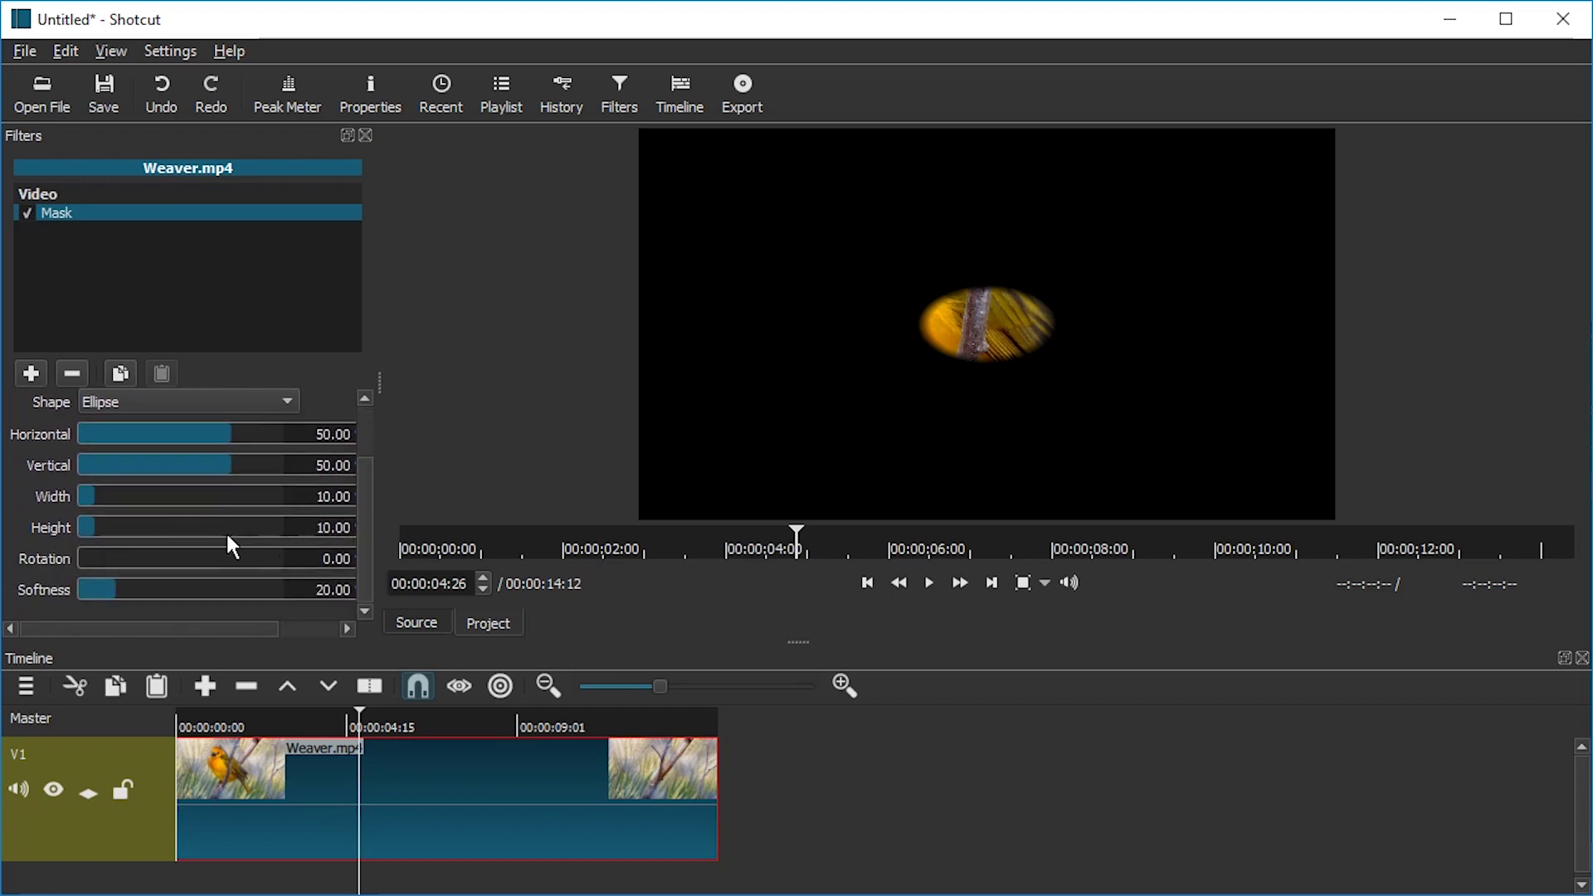
left_click_drag(106, 526, 117, 526)
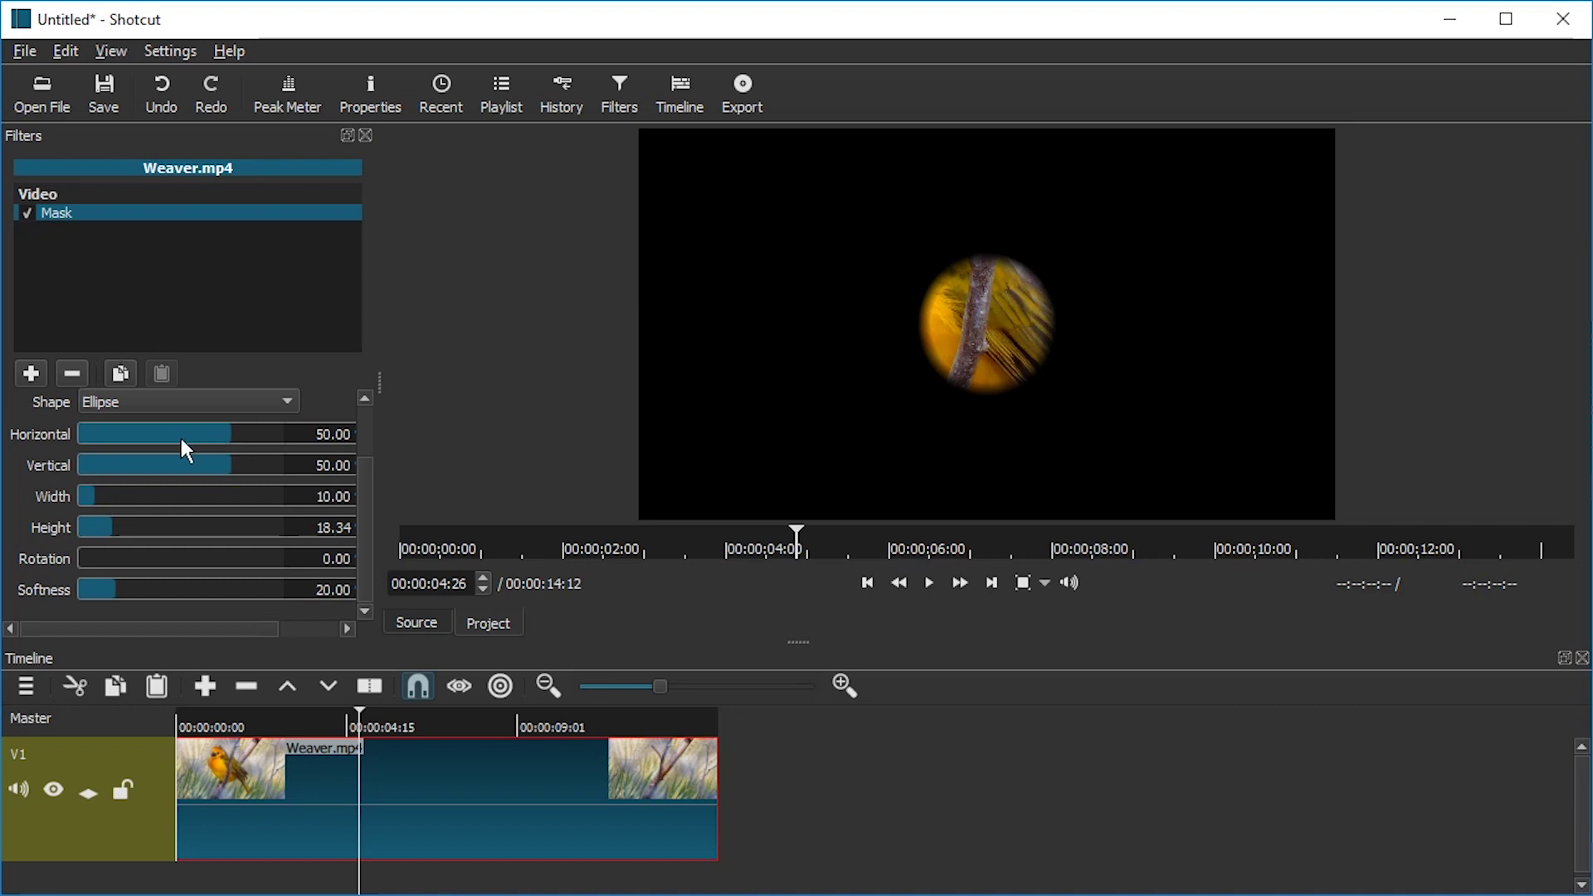
left_click_drag(207, 431, 215, 466)
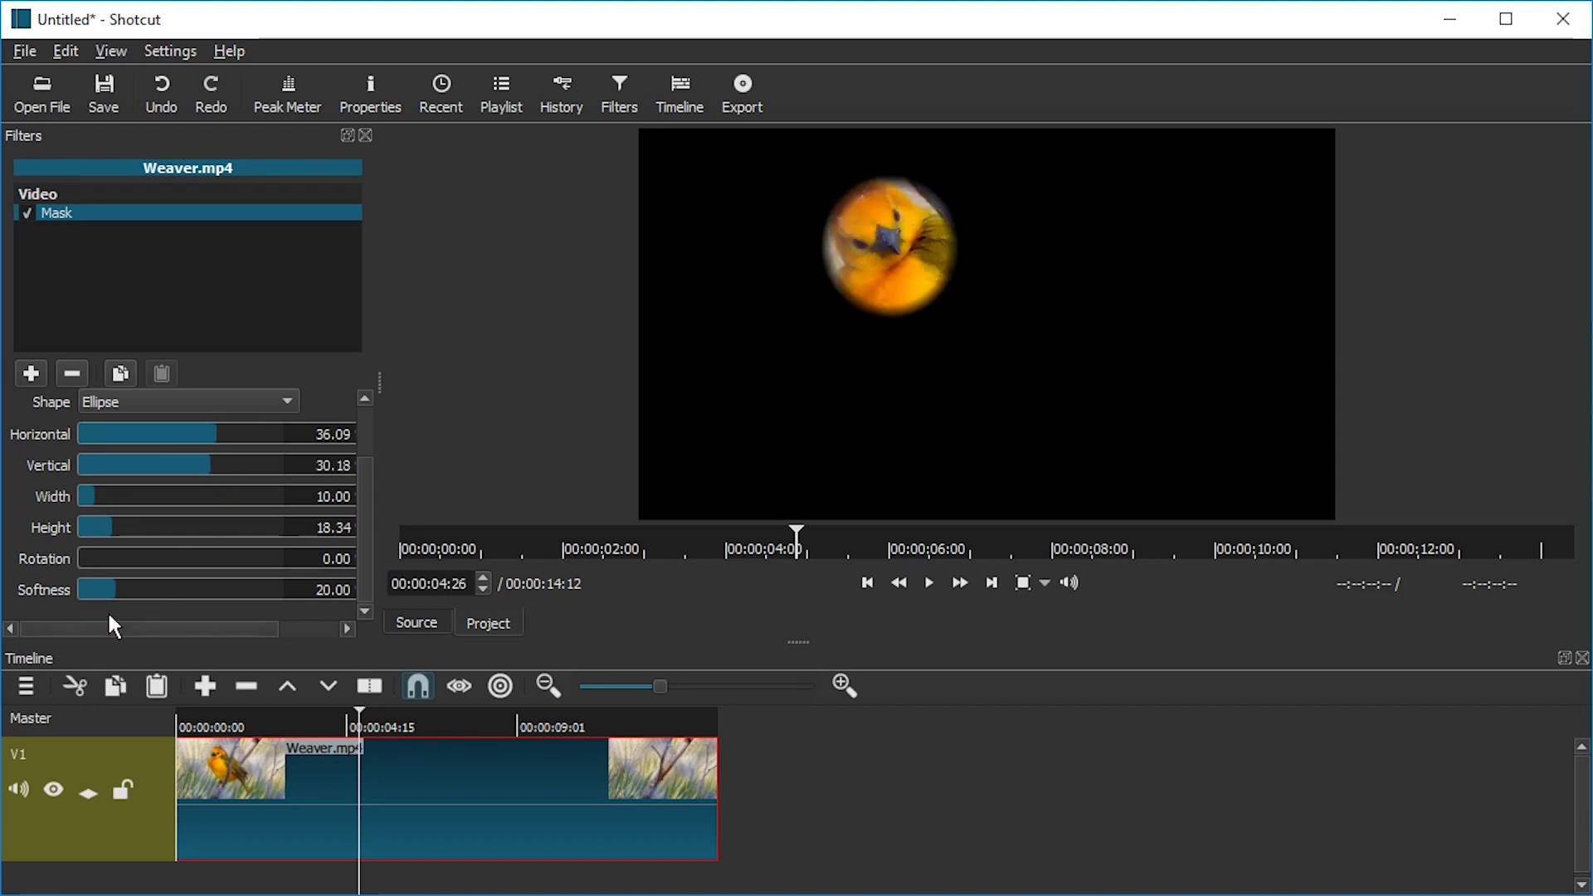
mouse_move(163, 529)
left_mouse_down()
mouse_move(108, 497)
mouse_move(133, 525)
left_mouse_up()
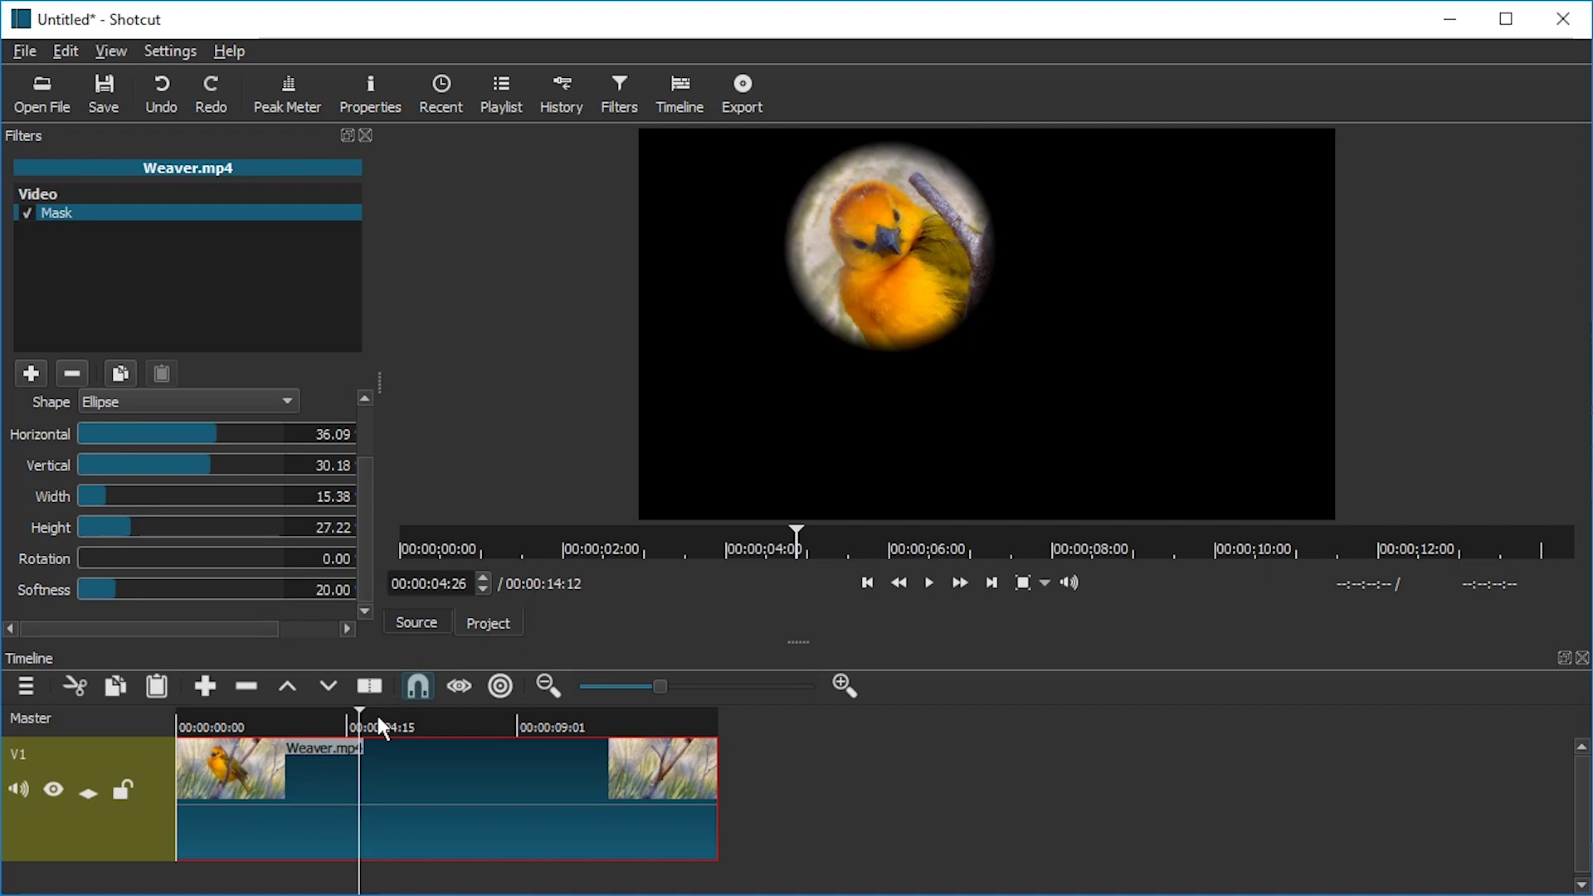
left_click_drag(378, 718, 281, 730)
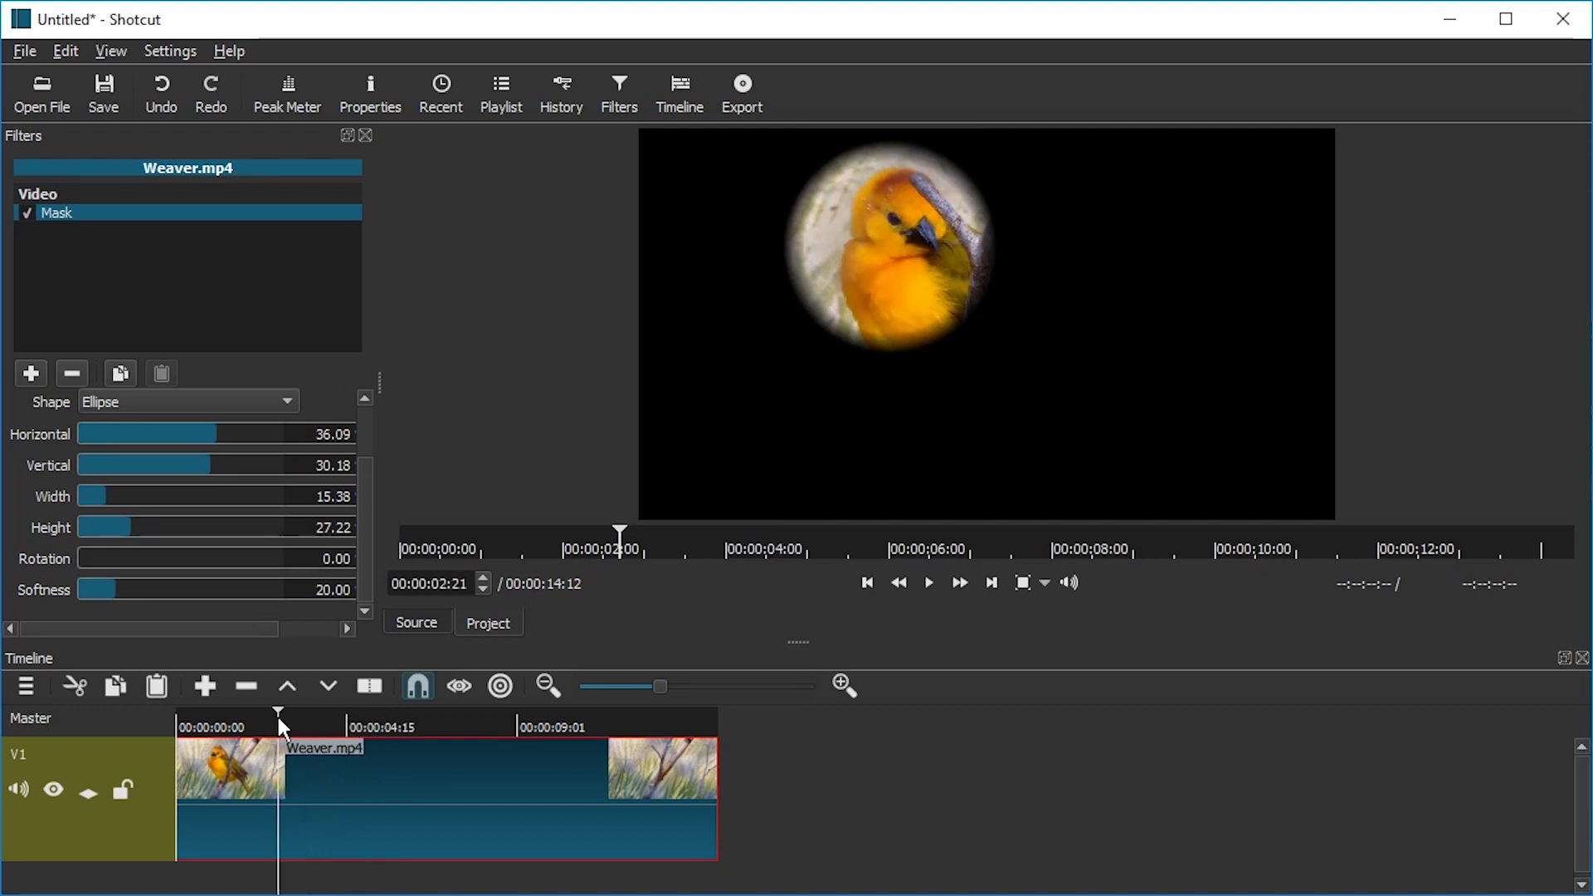
left_click(203, 437)
left_click(217, 435)
left_click_drag(256, 723, 202, 730)
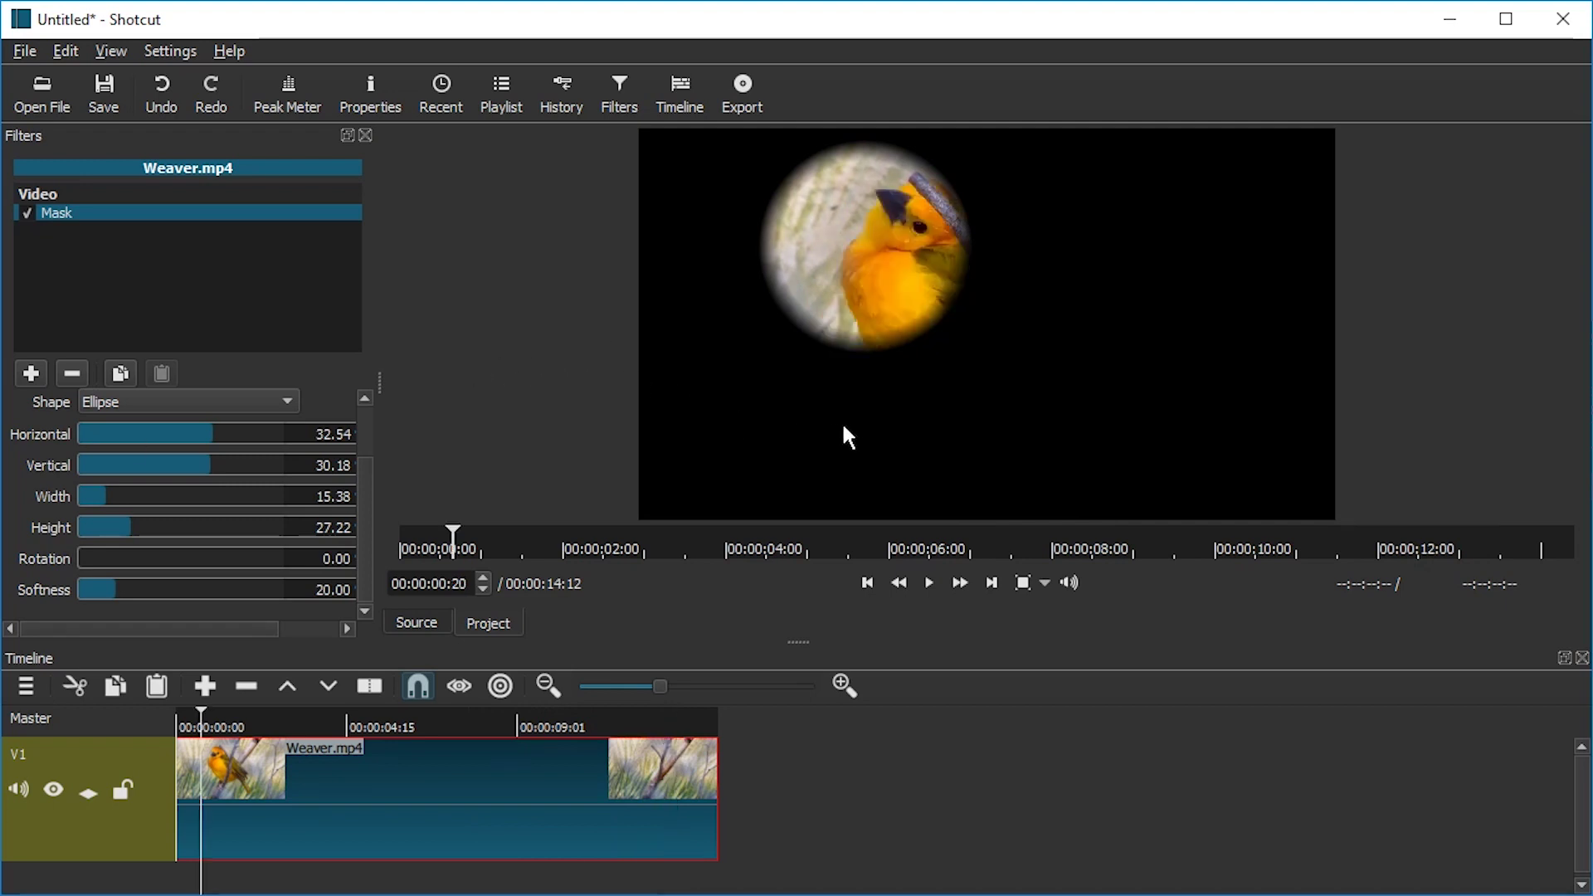
Add a V2 video track above V1 and enlarge the timeline to show both
left_click(32, 689)
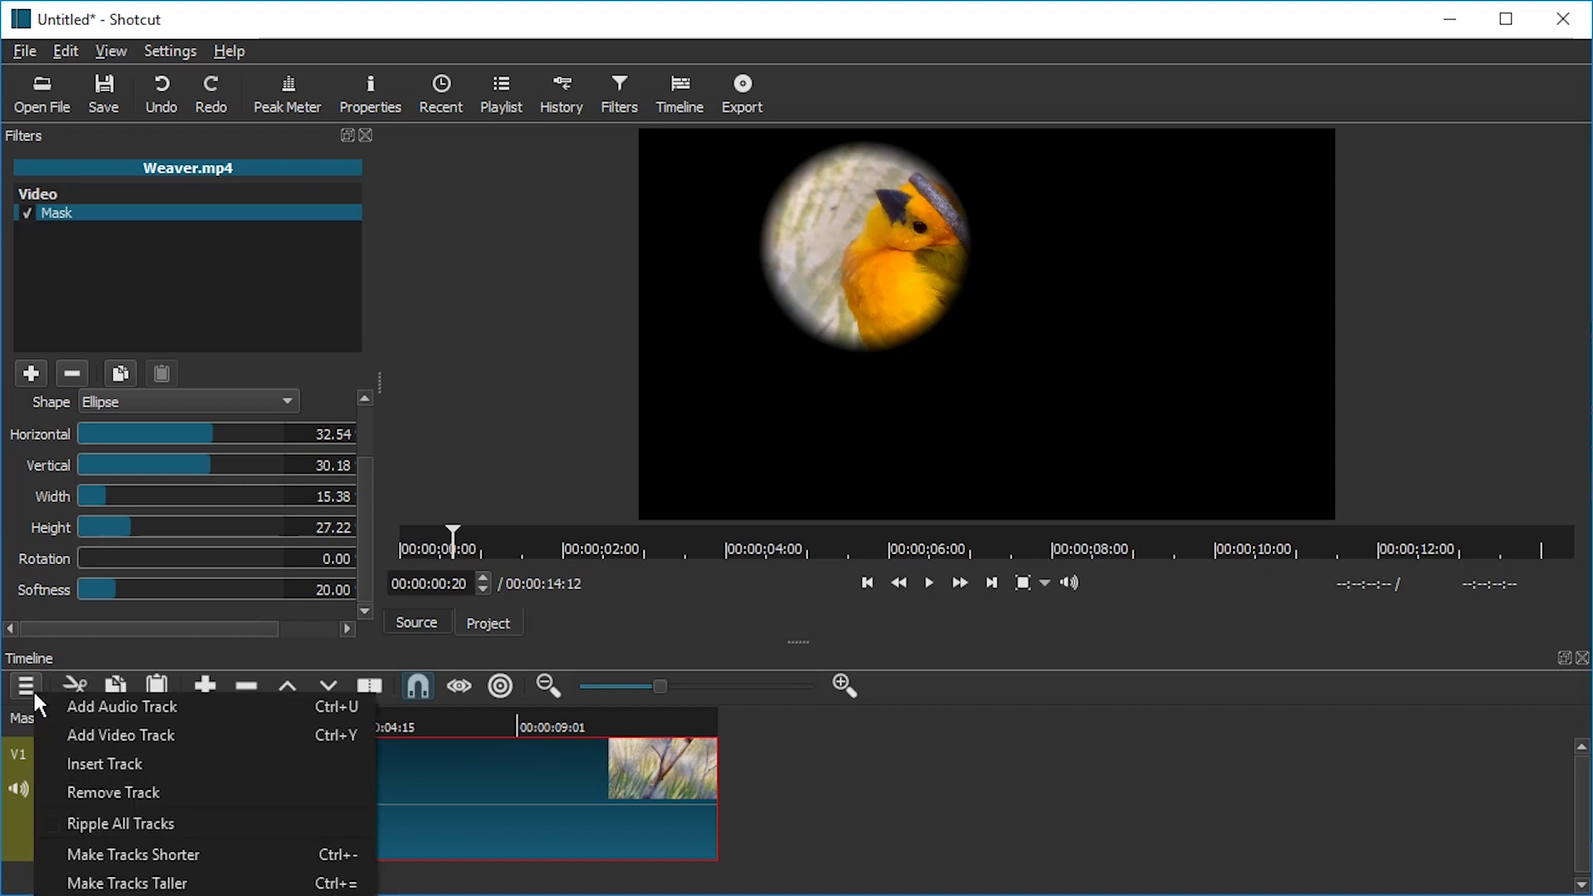
left_click(25, 689)
left_click(26, 688)
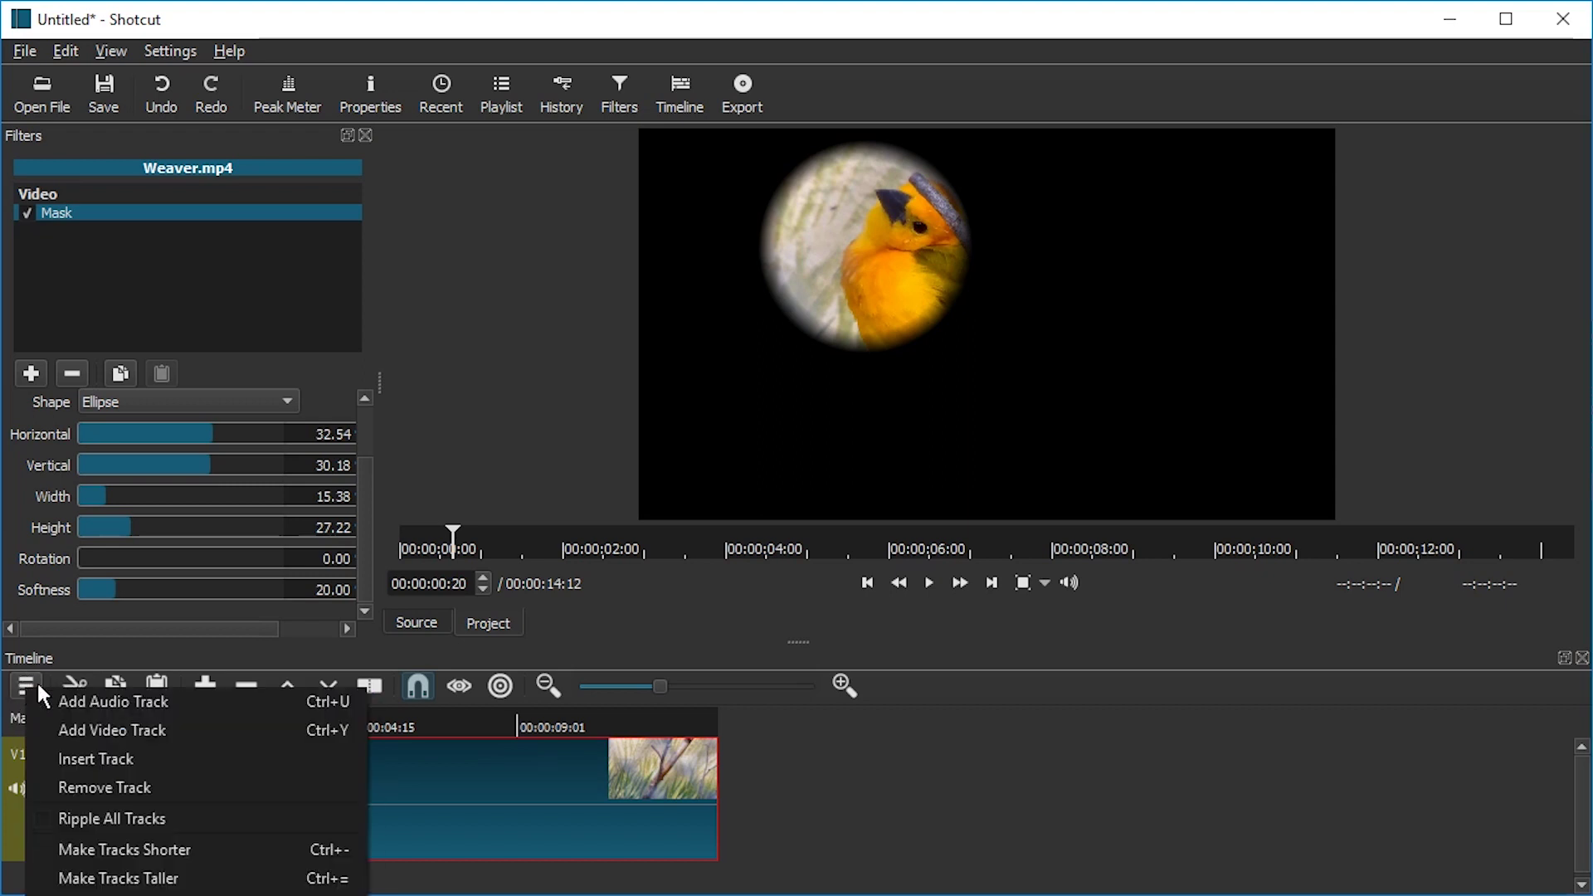
left_click(166, 732)
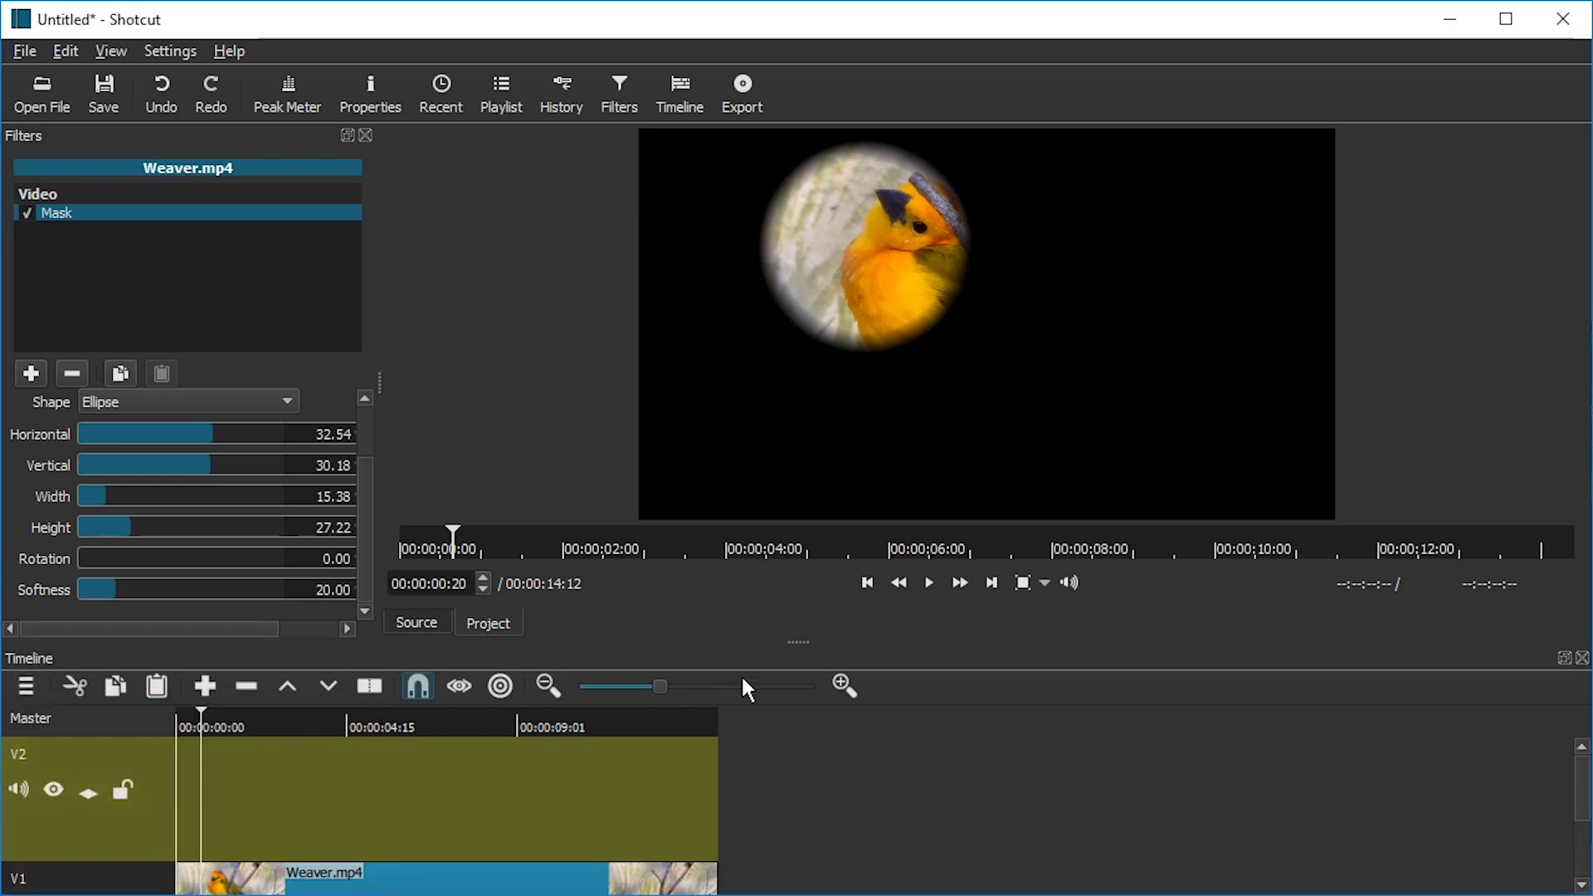
left_click_drag(810, 639, 813, 521)
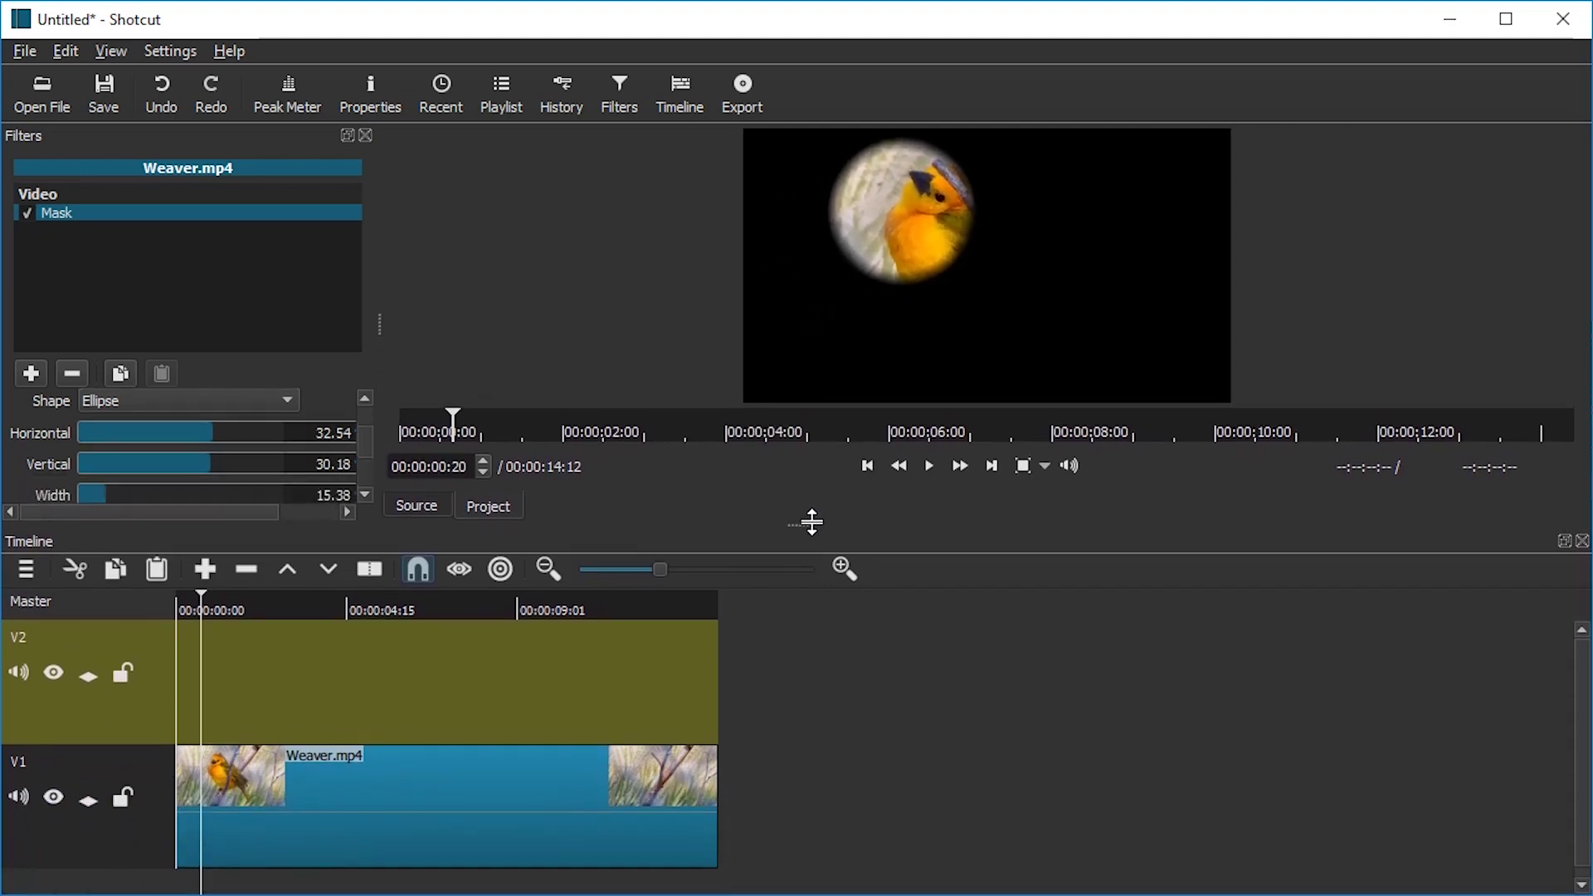
Paste a copy of the masked clip onto V2, enable compositing, and remove Mask from V1
left_click(328, 784)
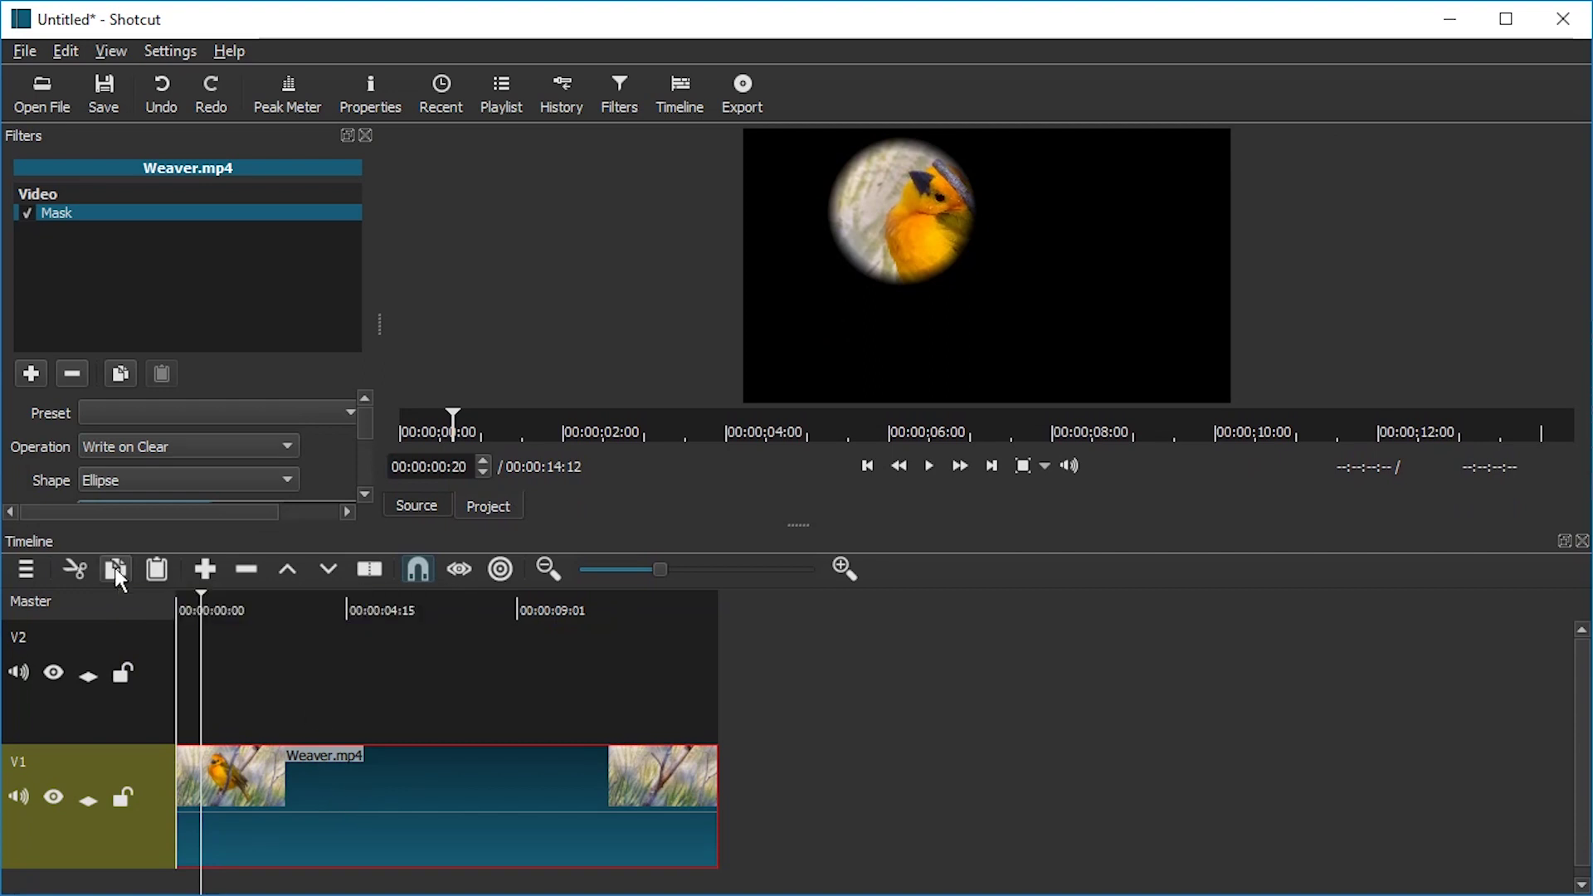
left_click(867, 466)
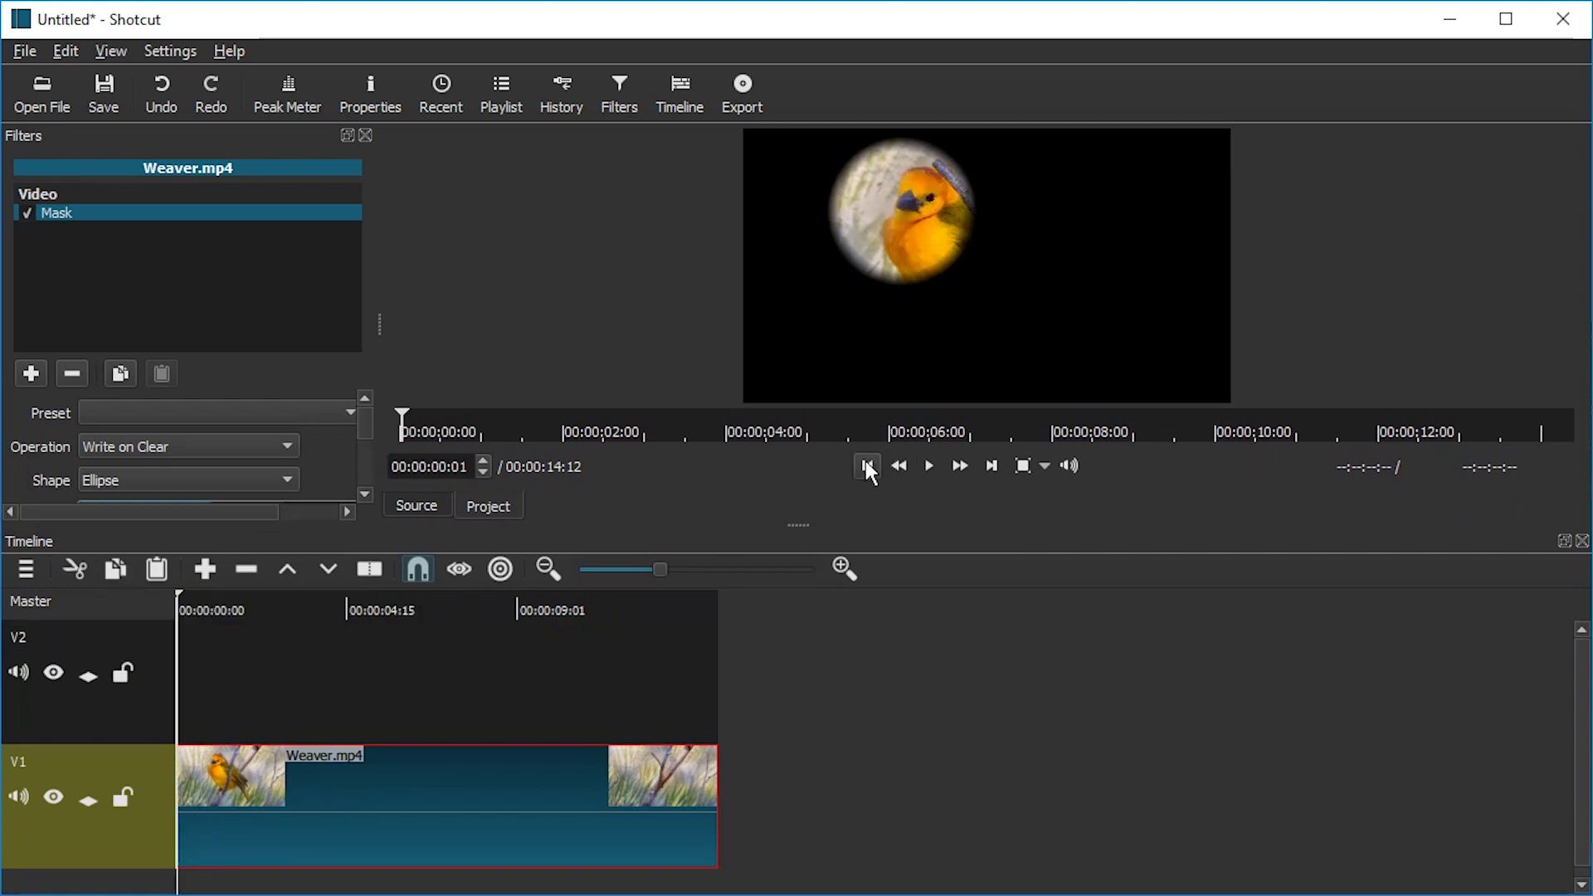
left_click(91, 715)
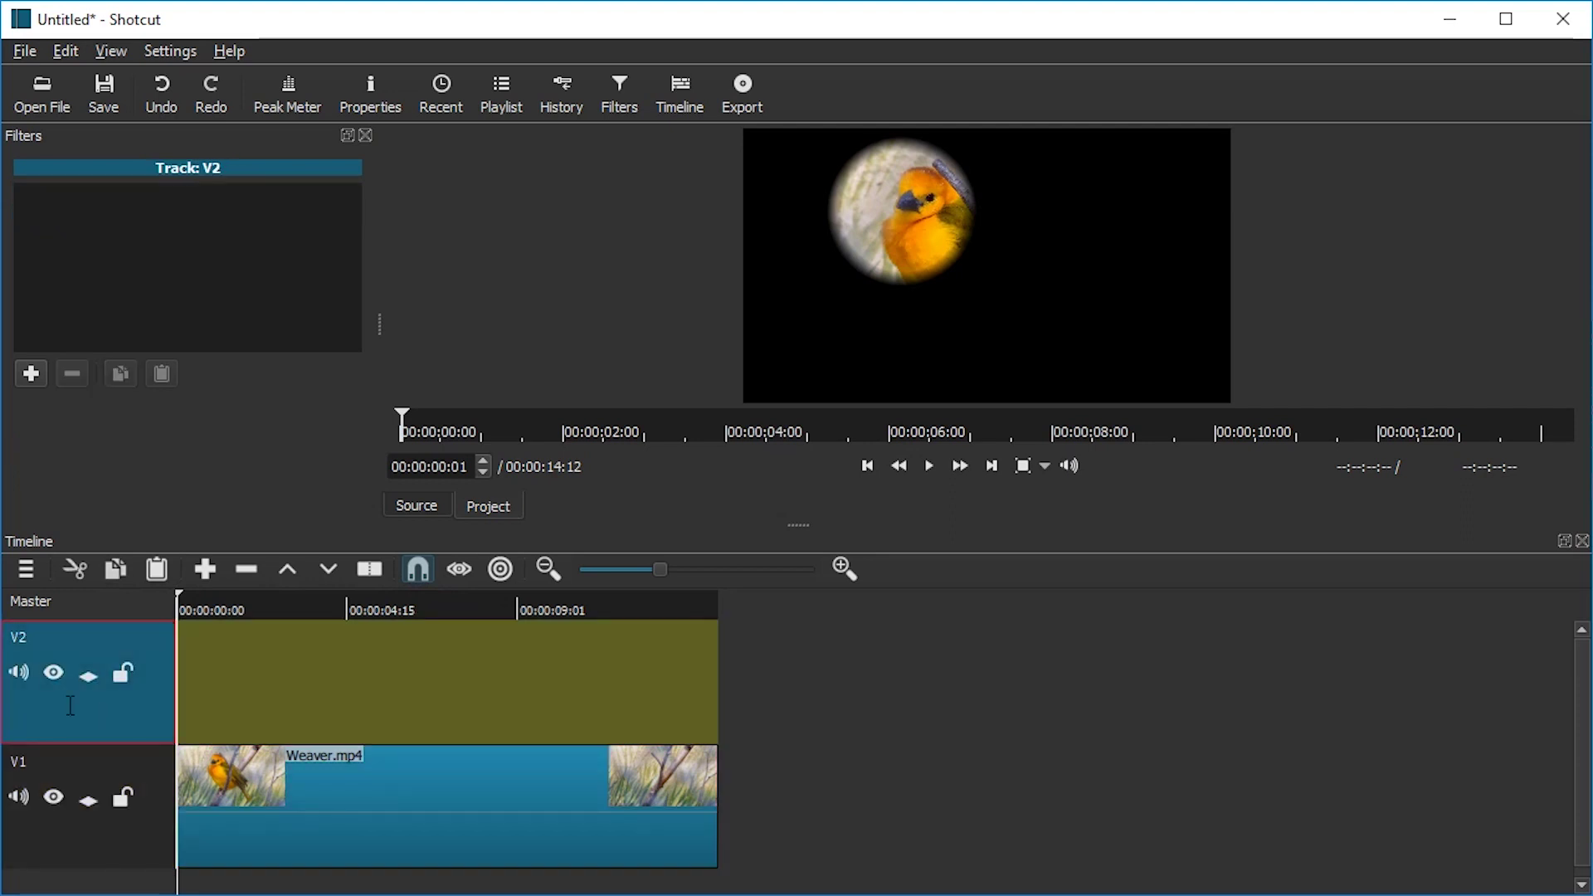
left_click(154, 570)
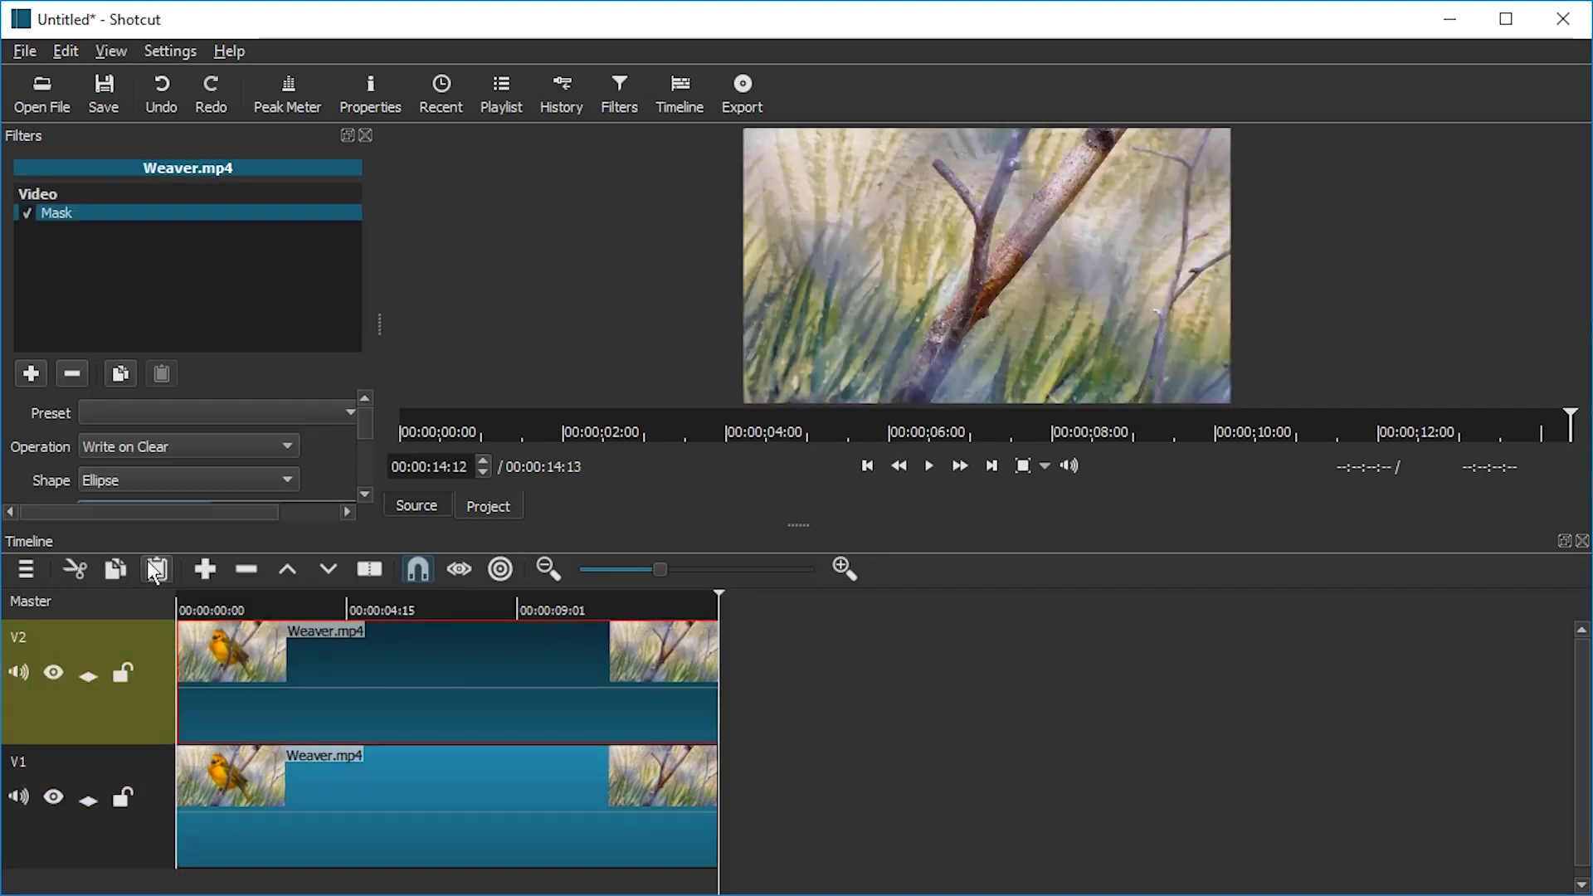
left_click_drag(233, 605, 184, 602)
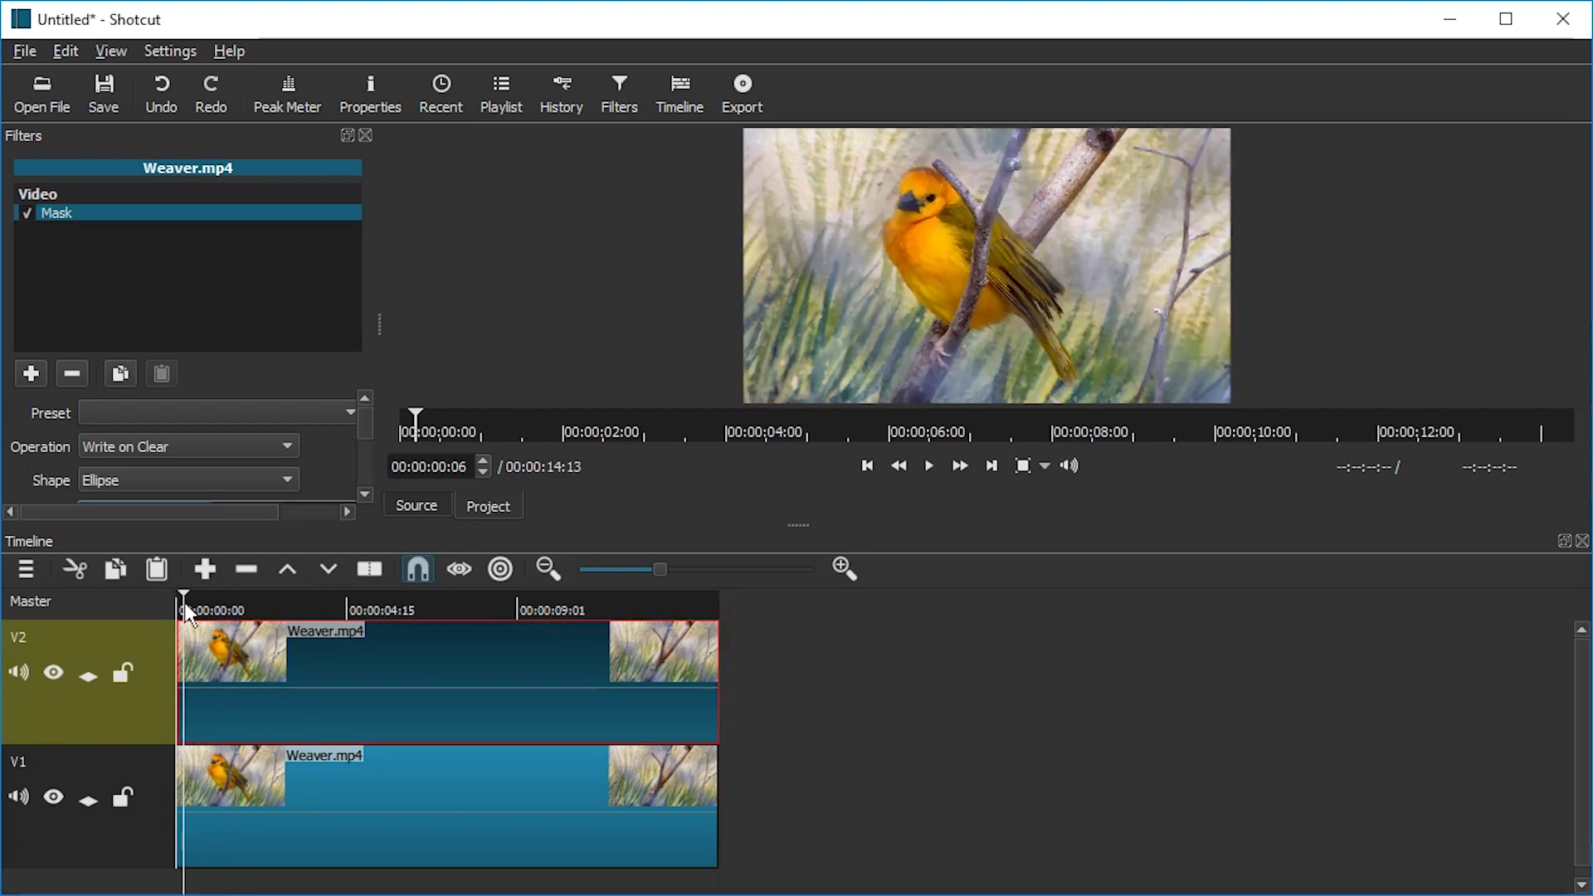
left_click(87, 675)
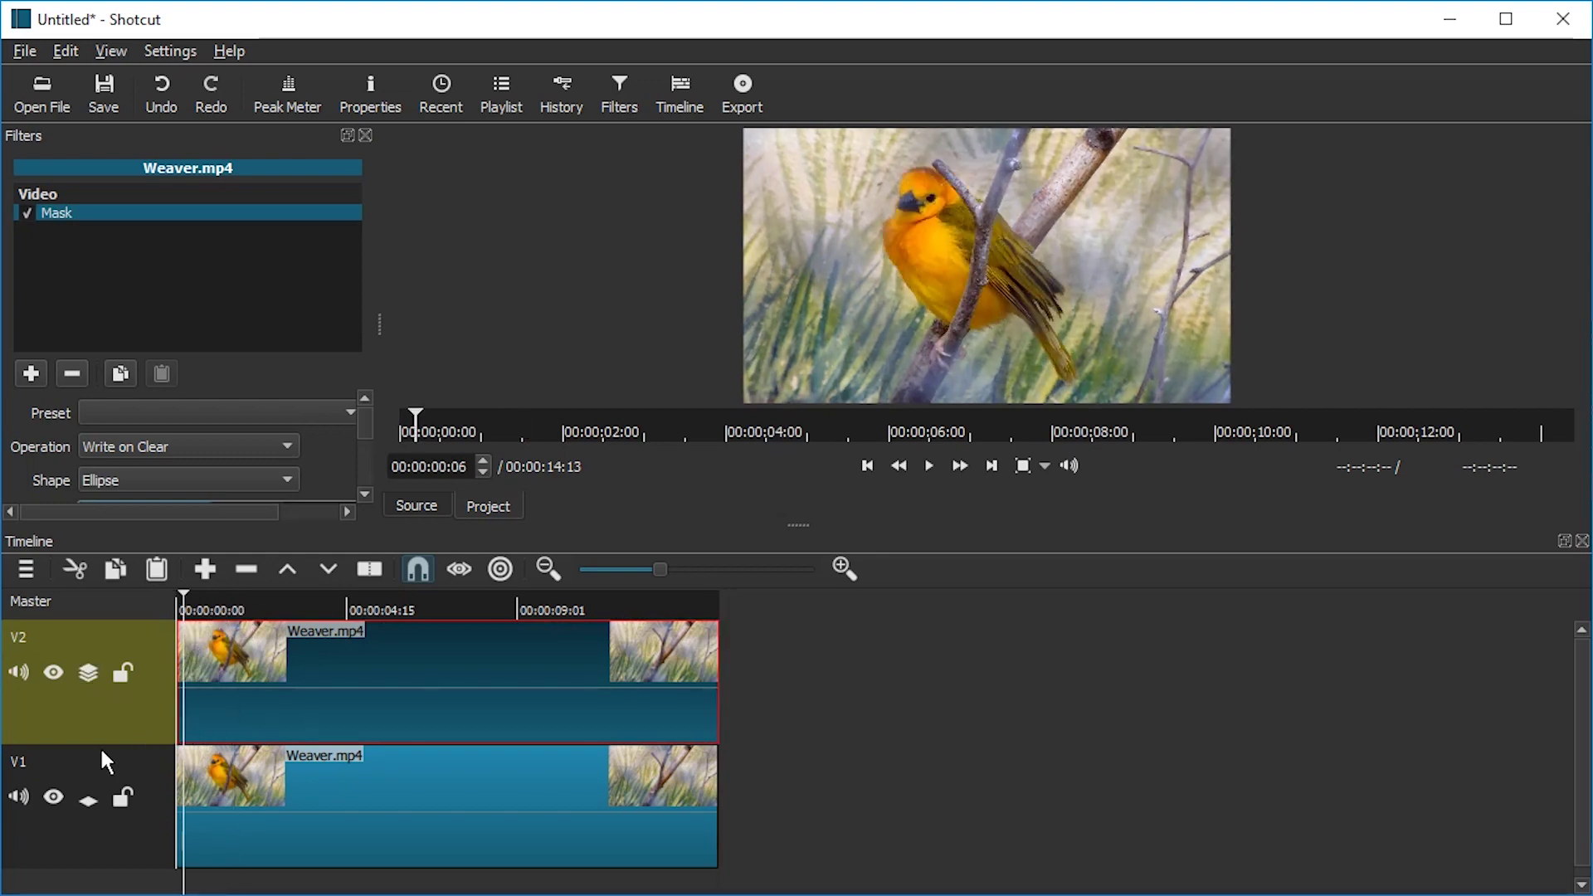
left_click(88, 798)
left_click(251, 803)
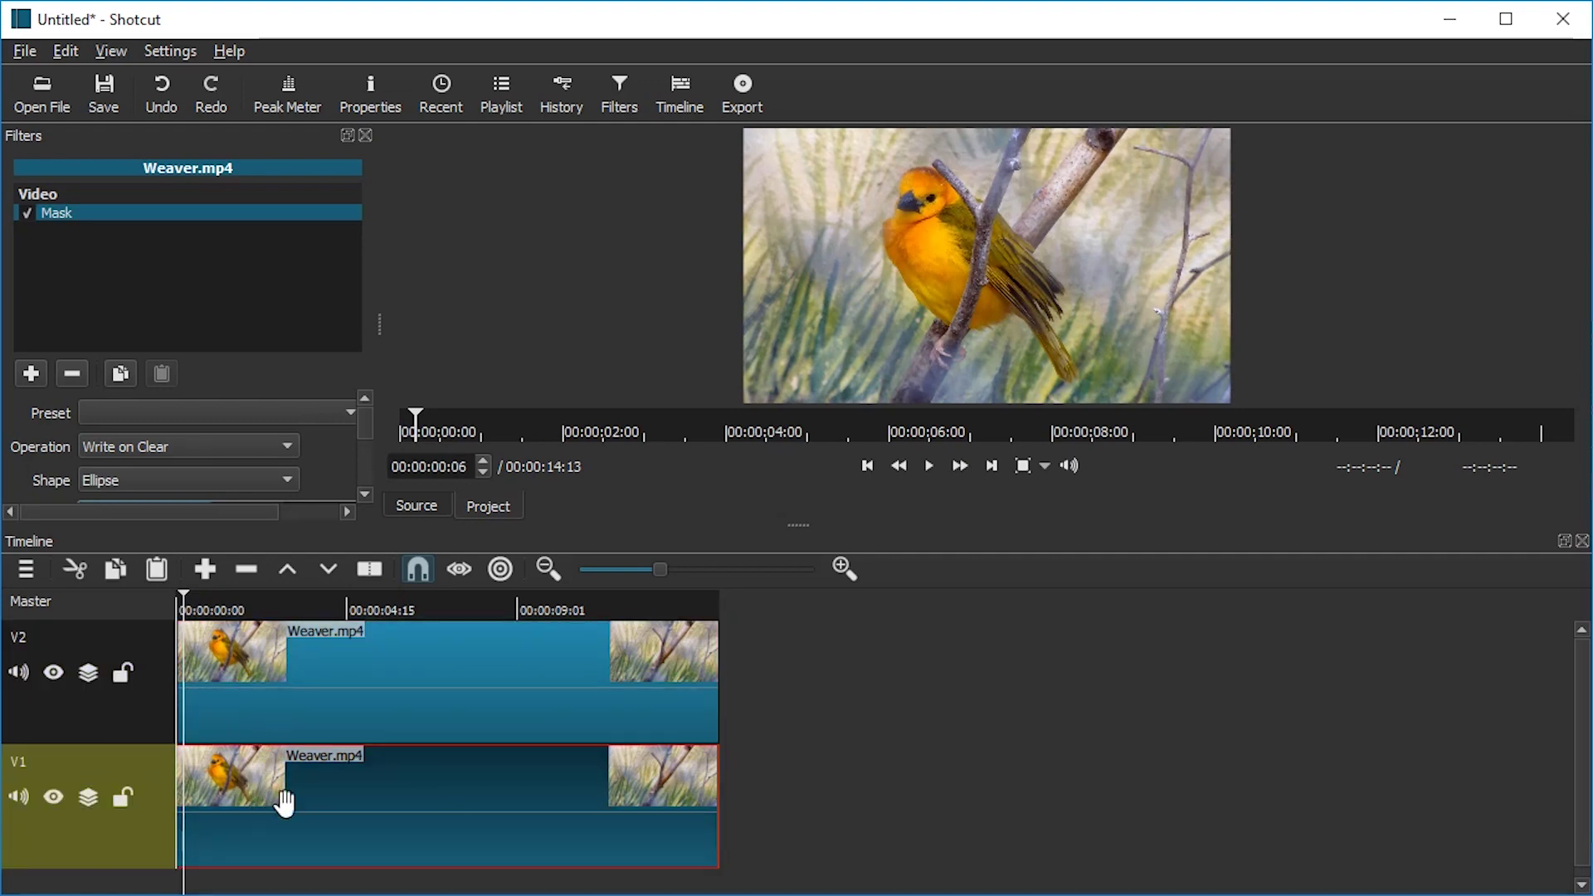
left_click(76, 376)
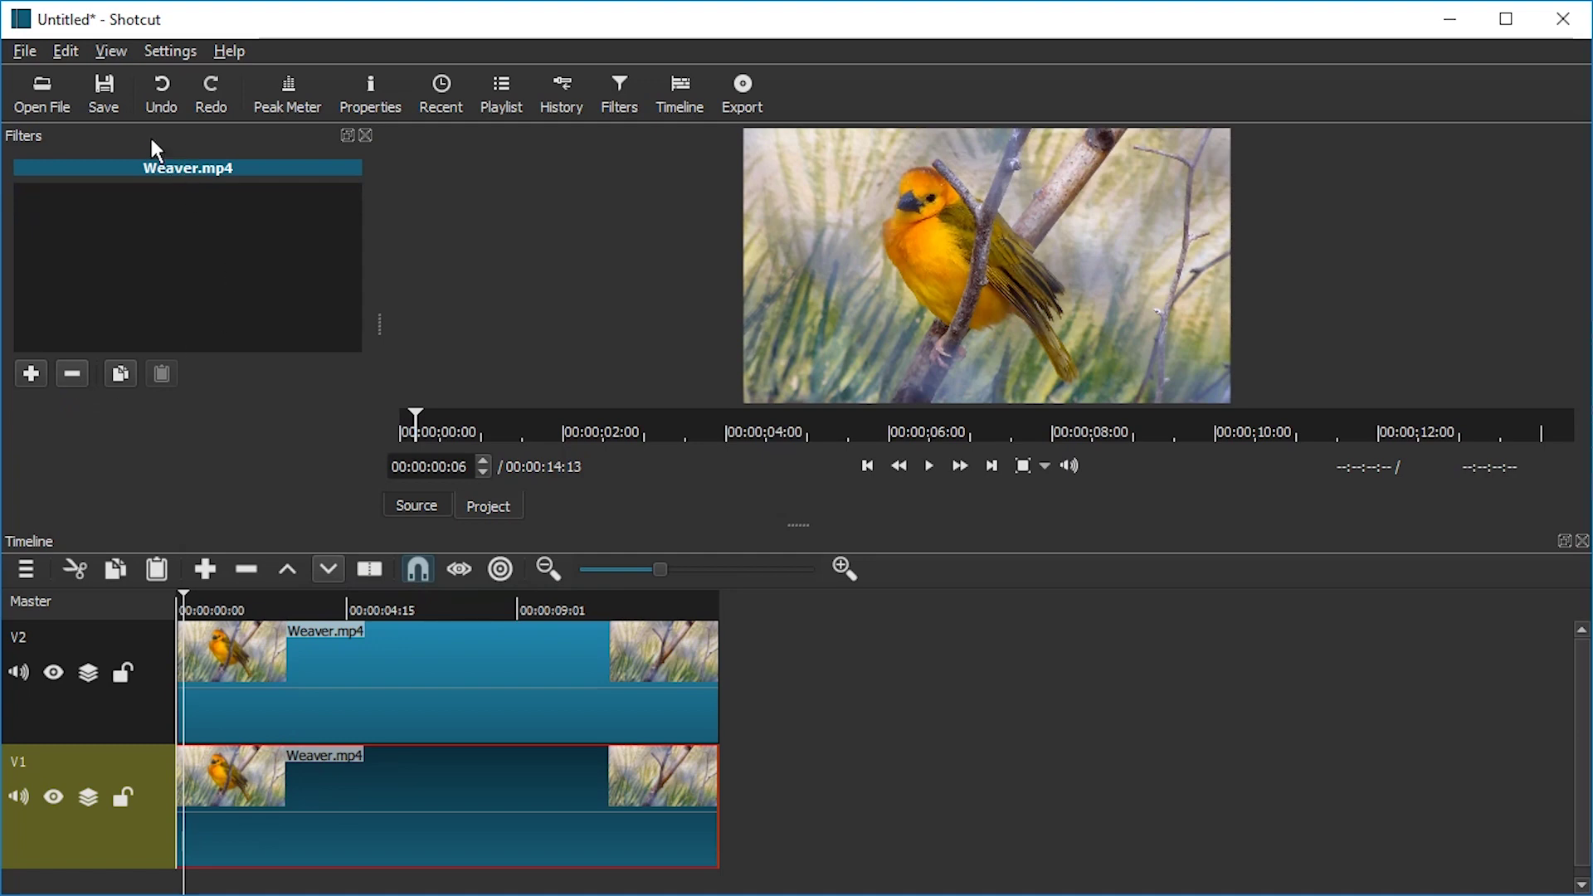
Save the project as censor.mlt in the ShotCens folder
left_click(111, 109)
type("censor")
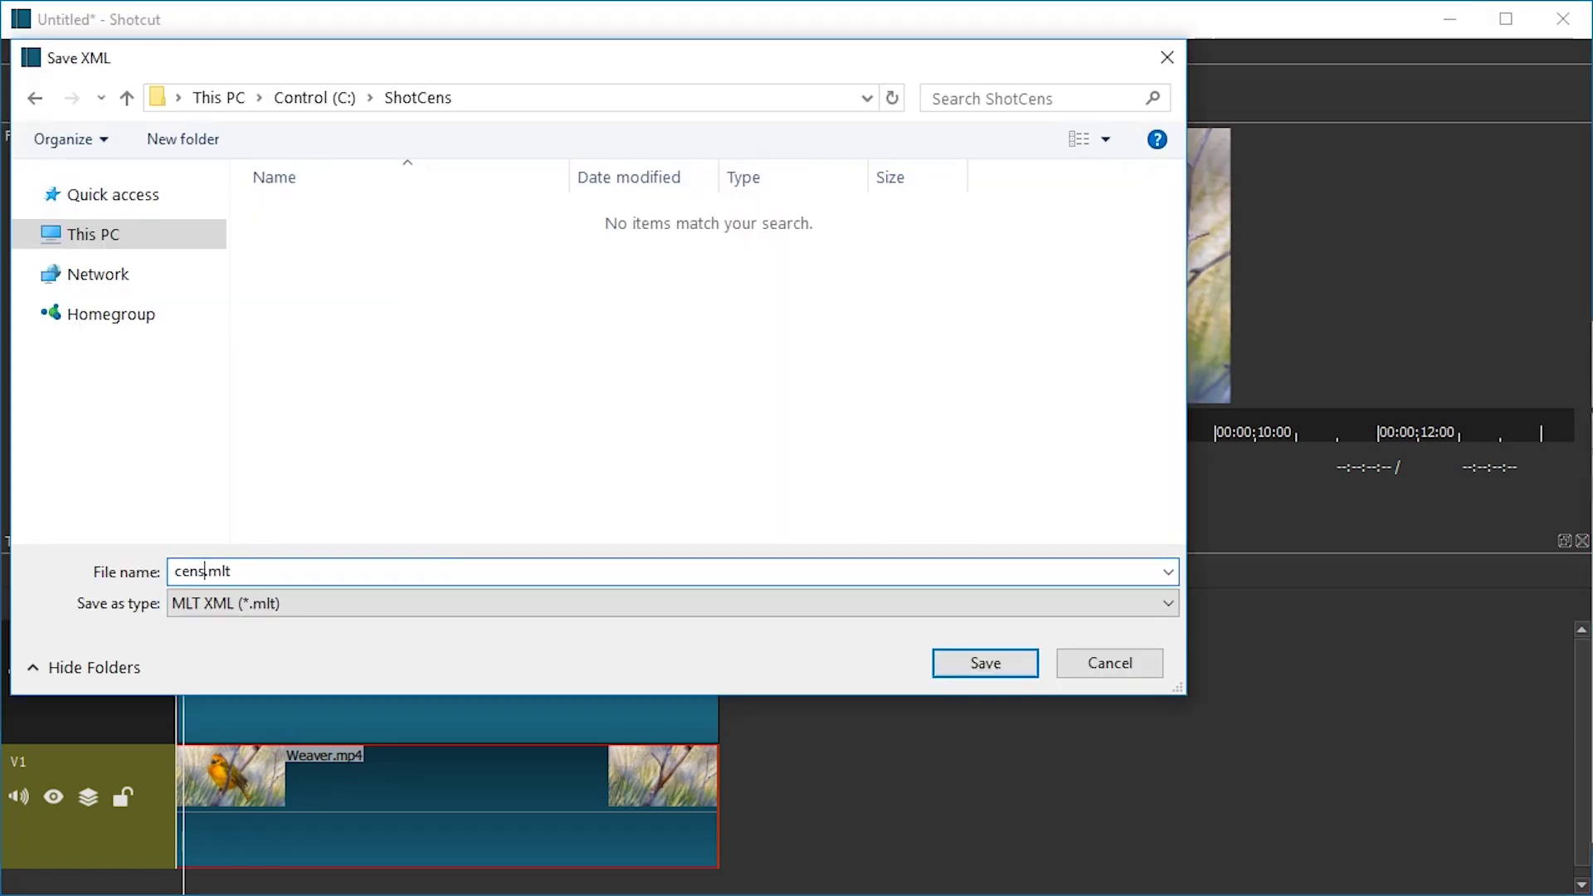
key("Return")
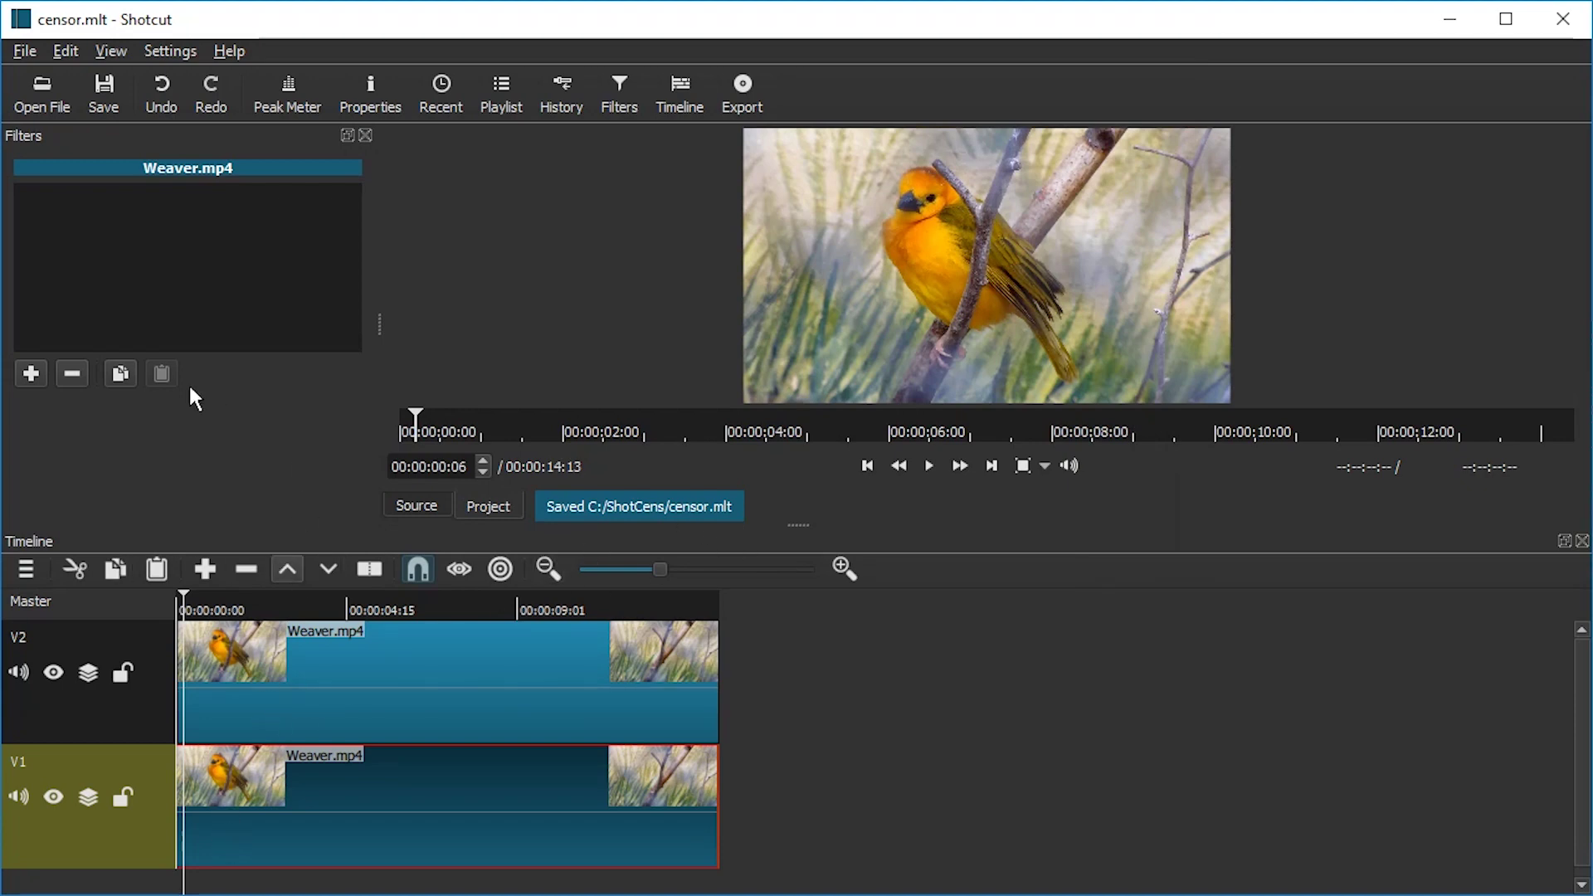
Add a Blur filter to the lower V1 clip and raise its width to 2 px
left_click(31, 374)
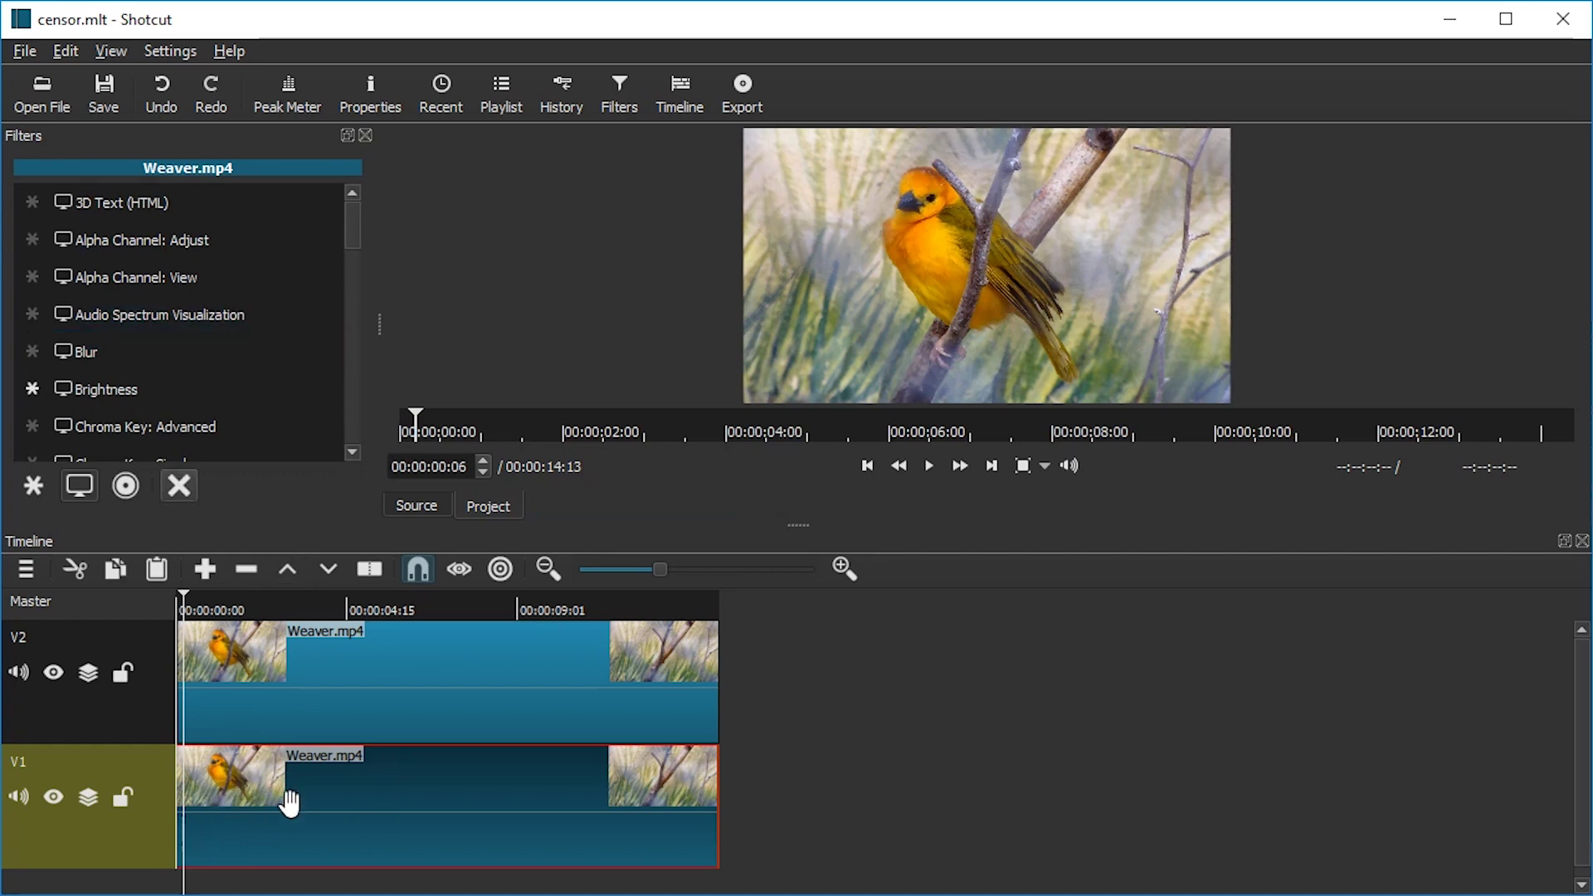
left_click(116, 352)
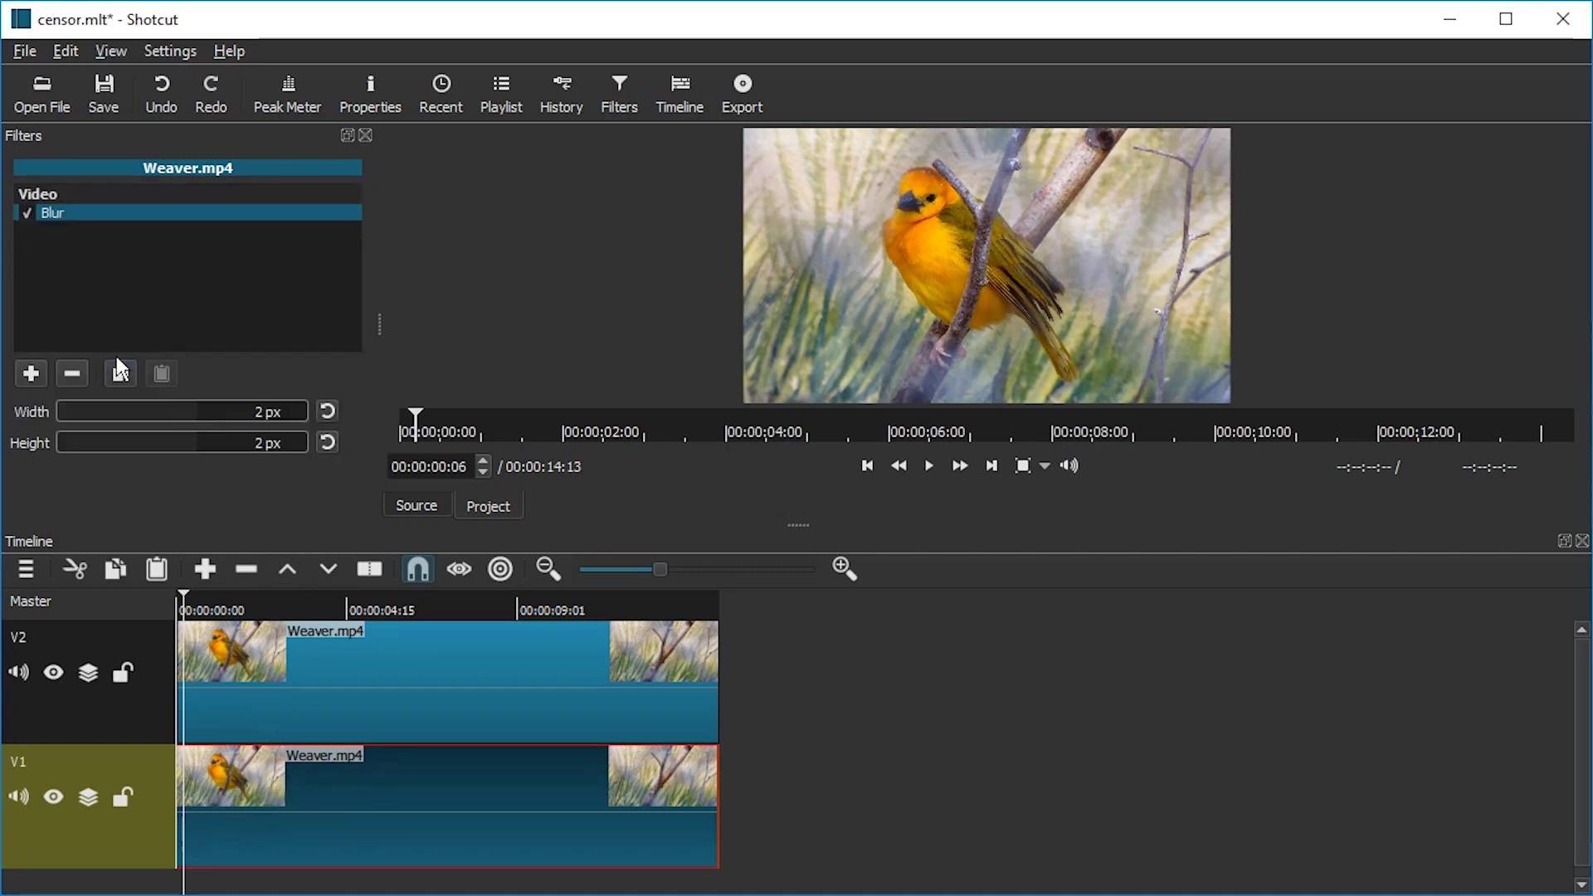
left_click(141, 410)
Raise the blur height, then set the V2 clip's mask operation to Subtract
left_click(154, 442)
left_click(277, 659)
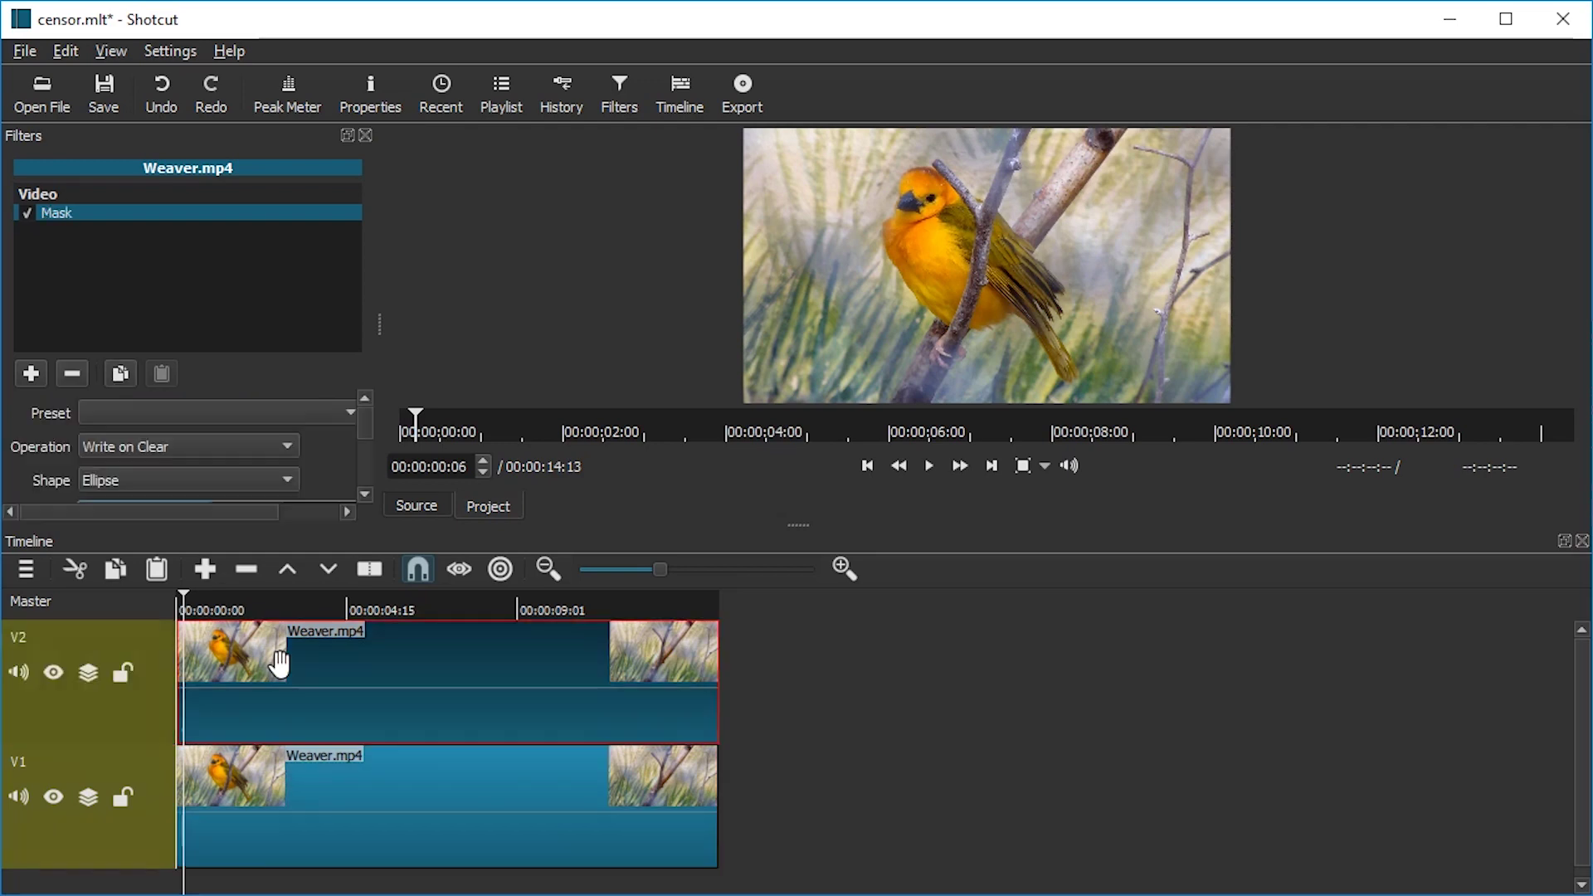
left_click(162, 446)
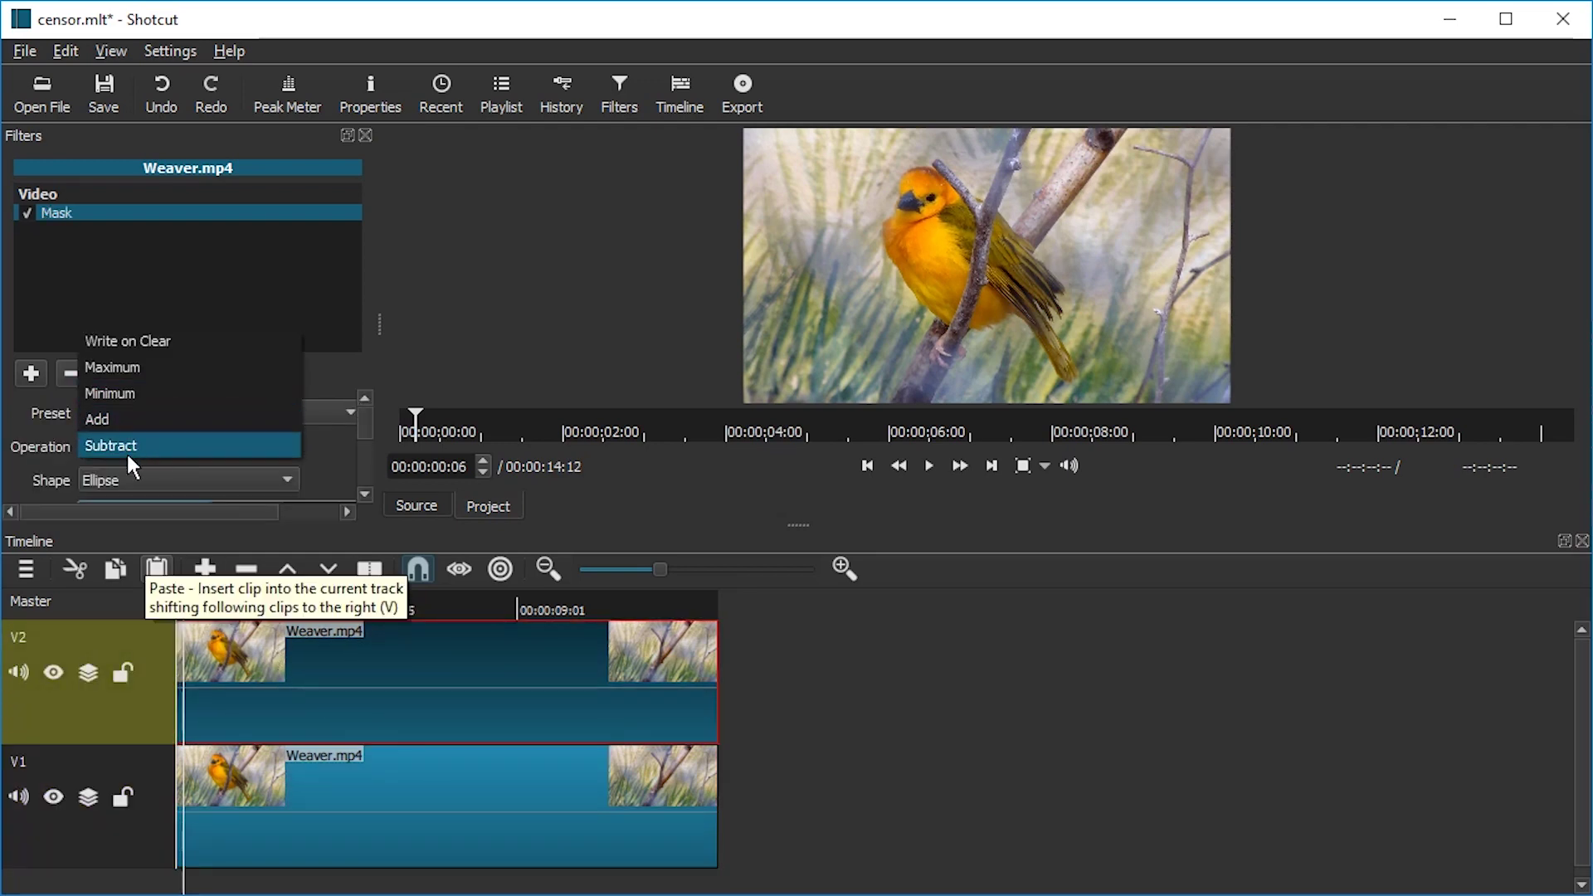
left_click(127, 448)
left_click(89, 675)
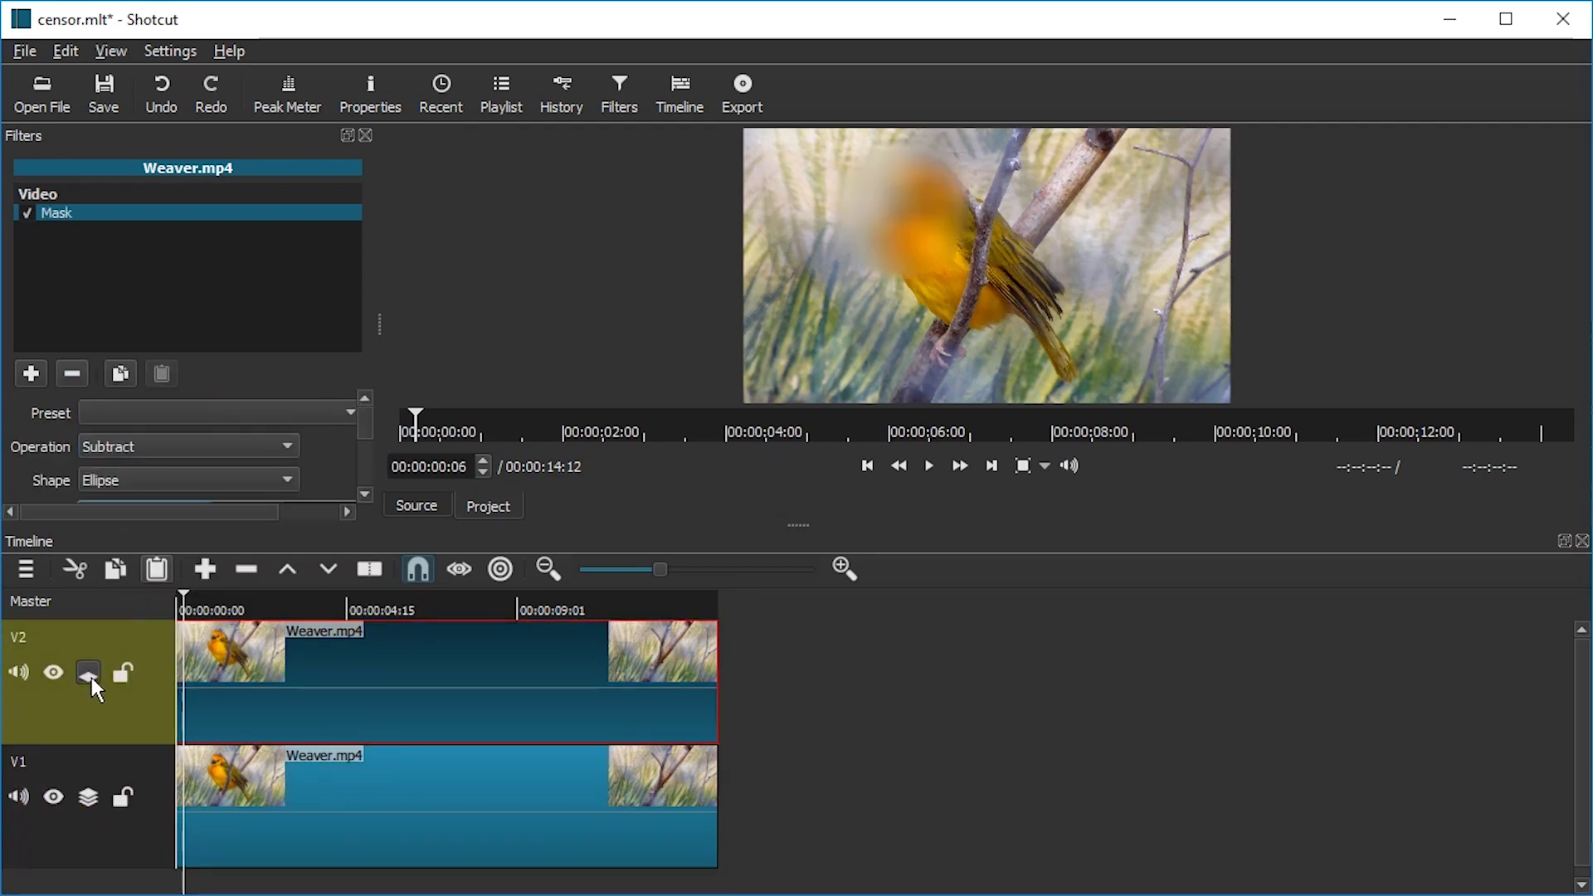
left_click(89, 799)
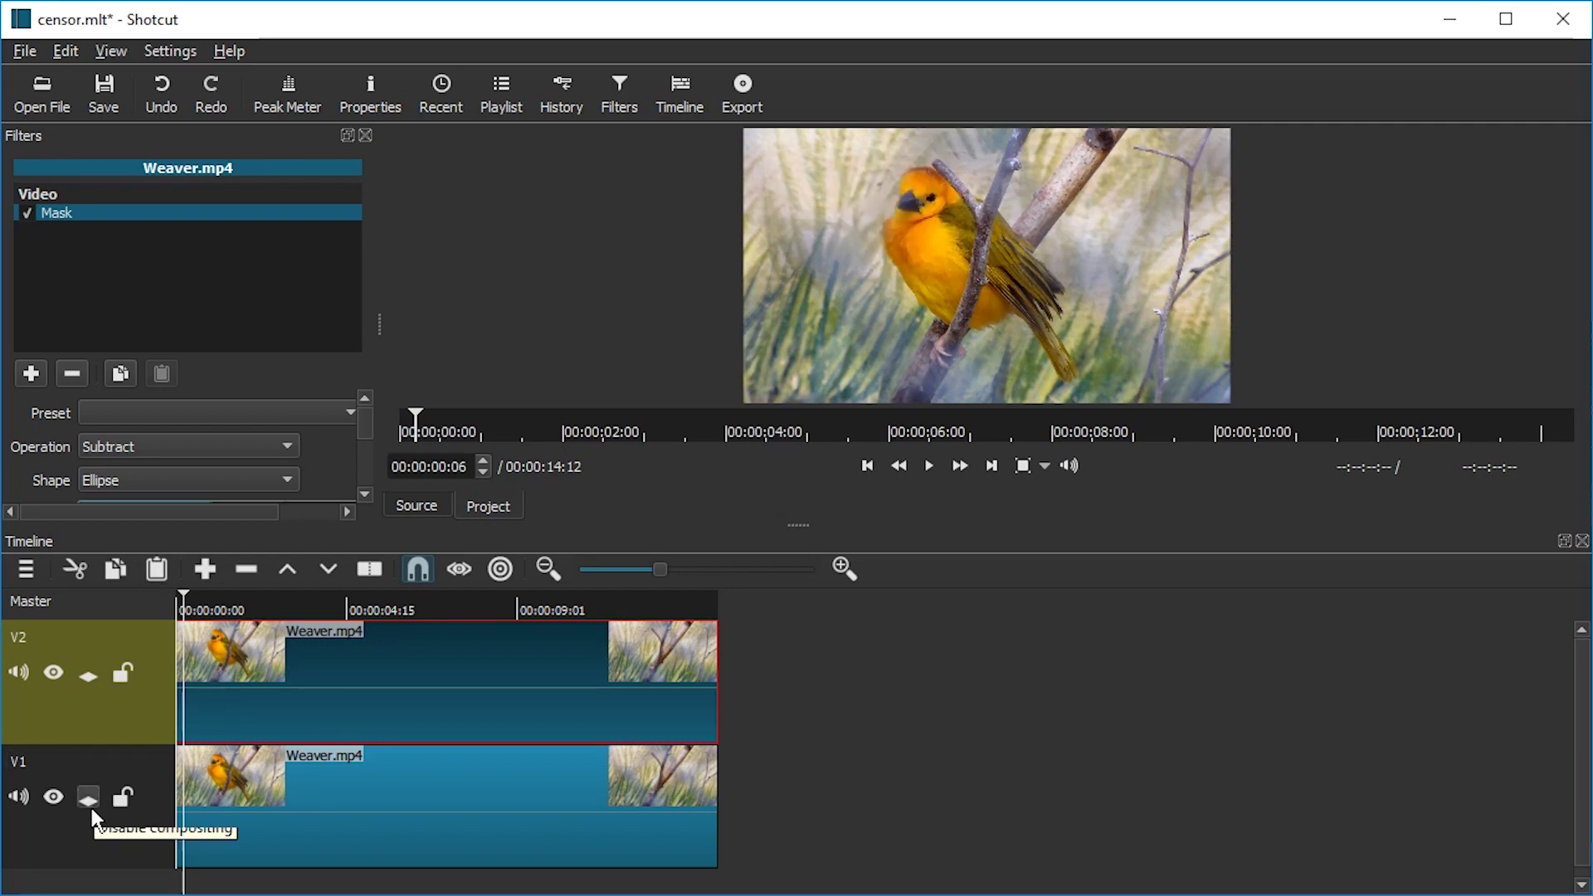
left_click(90, 801)
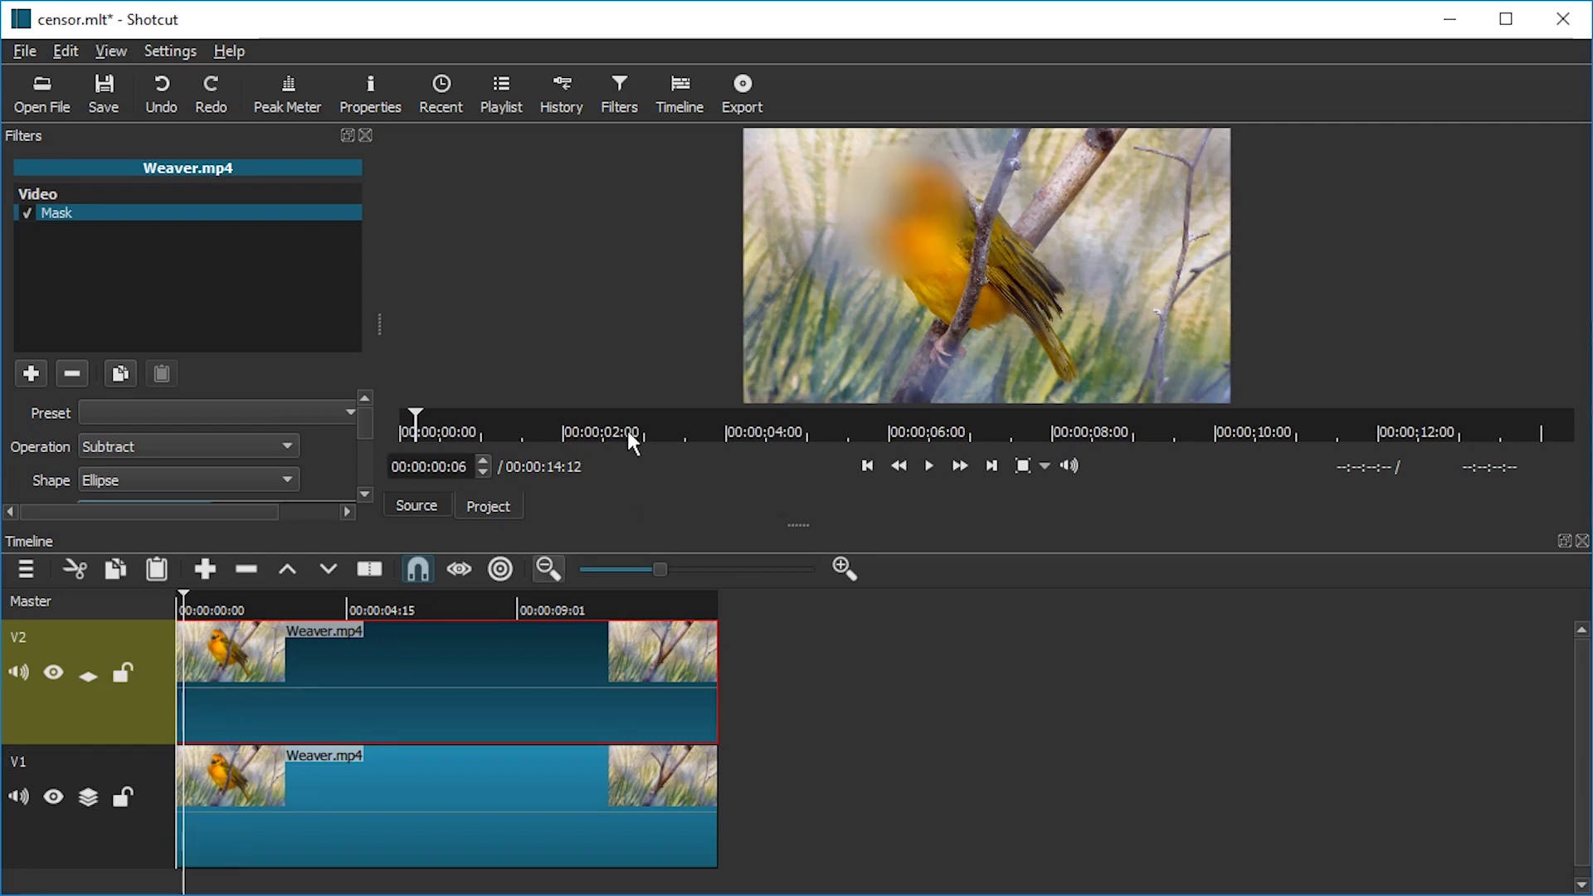
Play the video from the start to check the blurred head
left_click(869, 467)
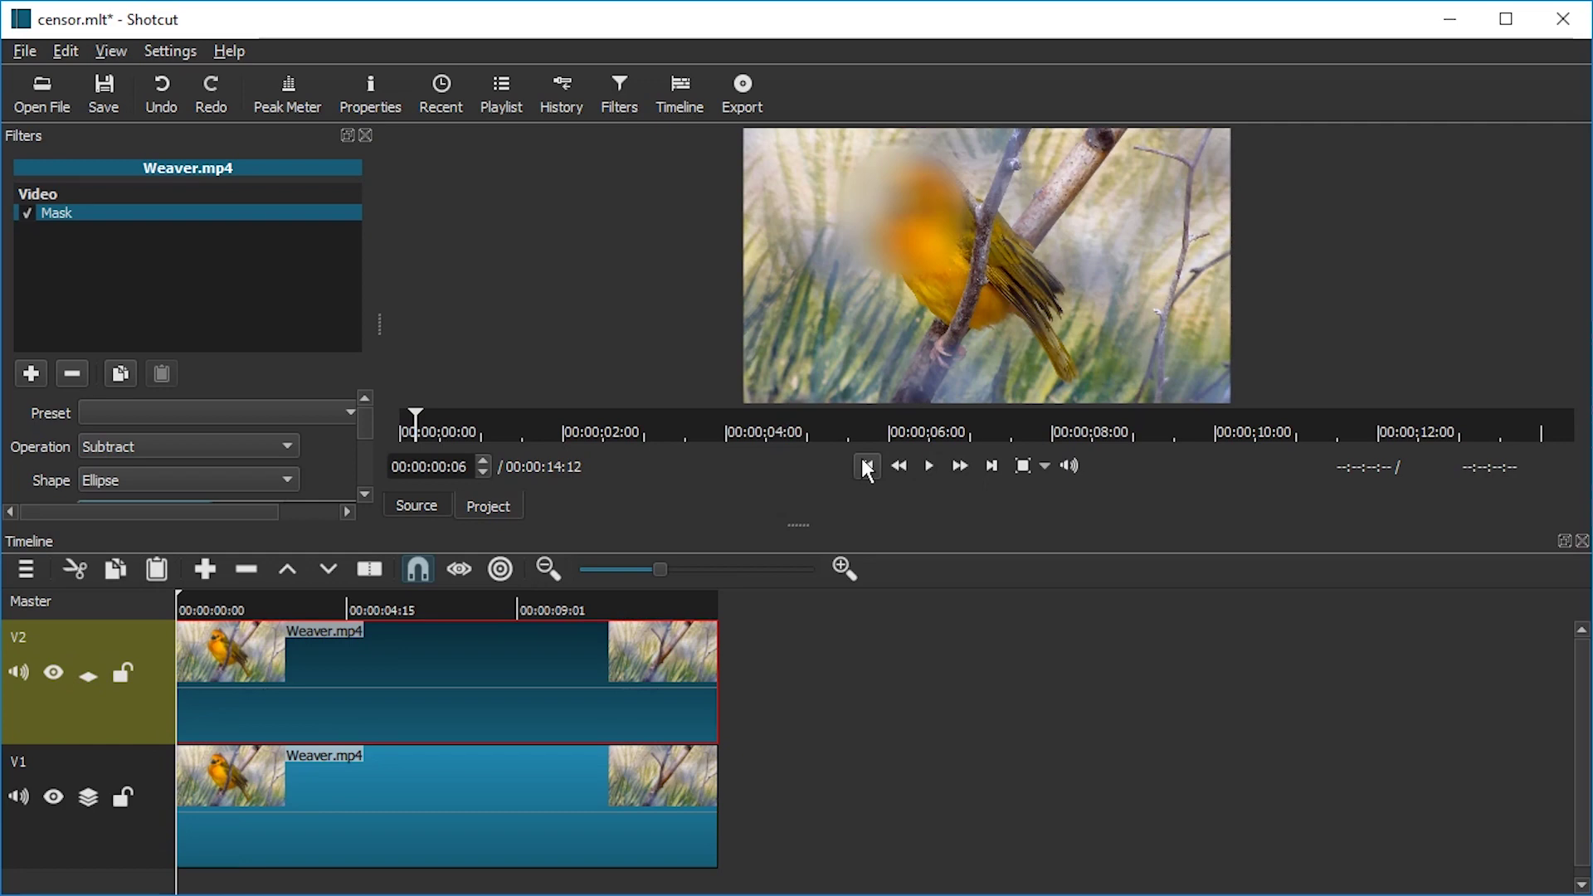
key("space")
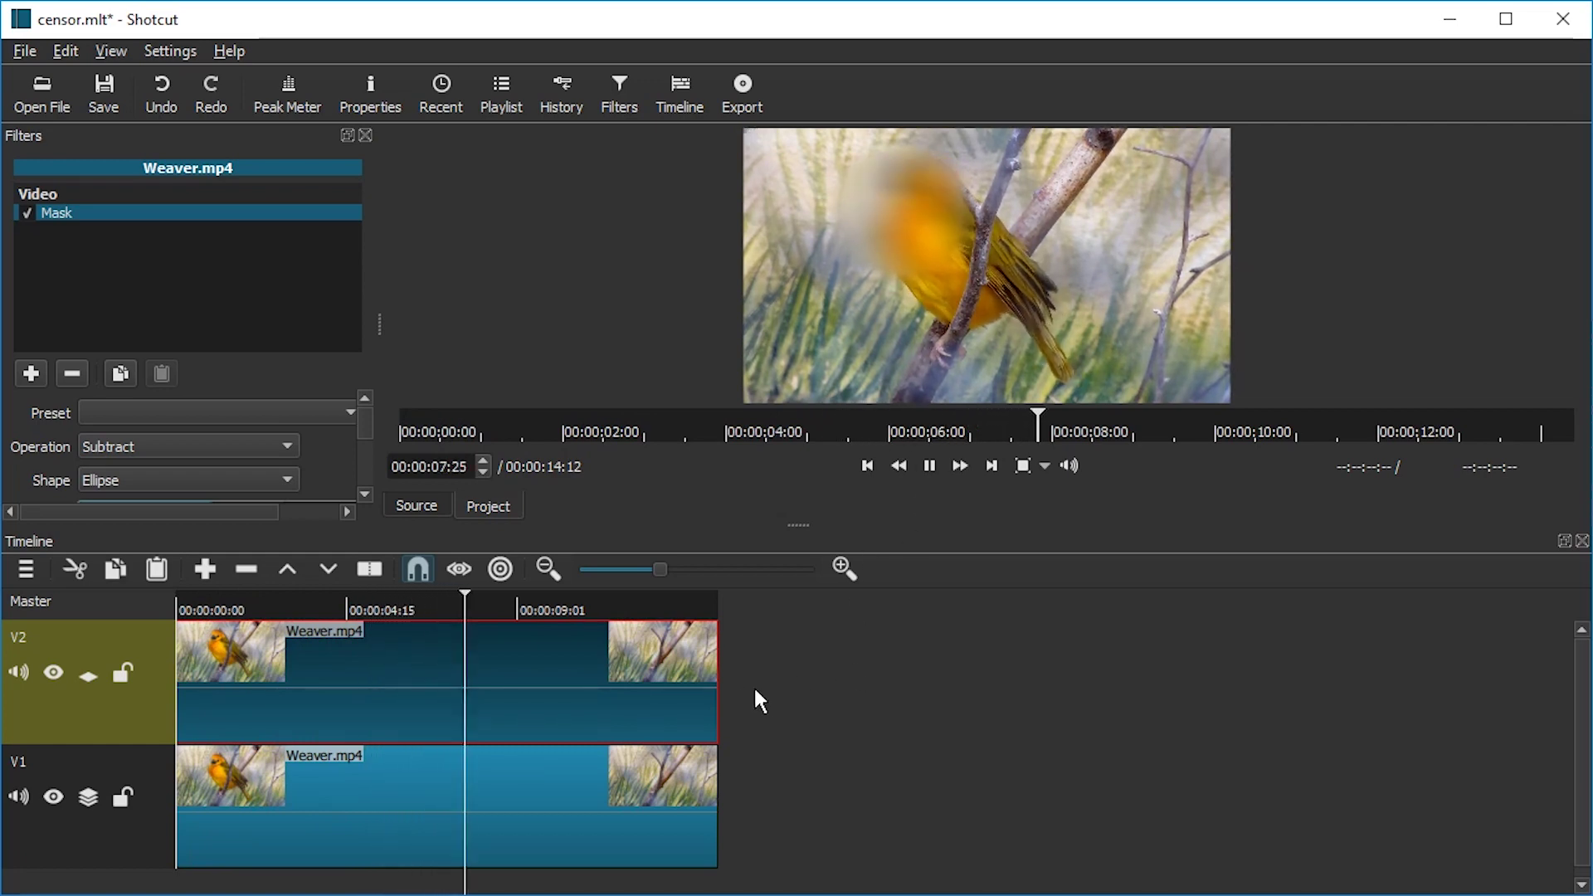
key("space")
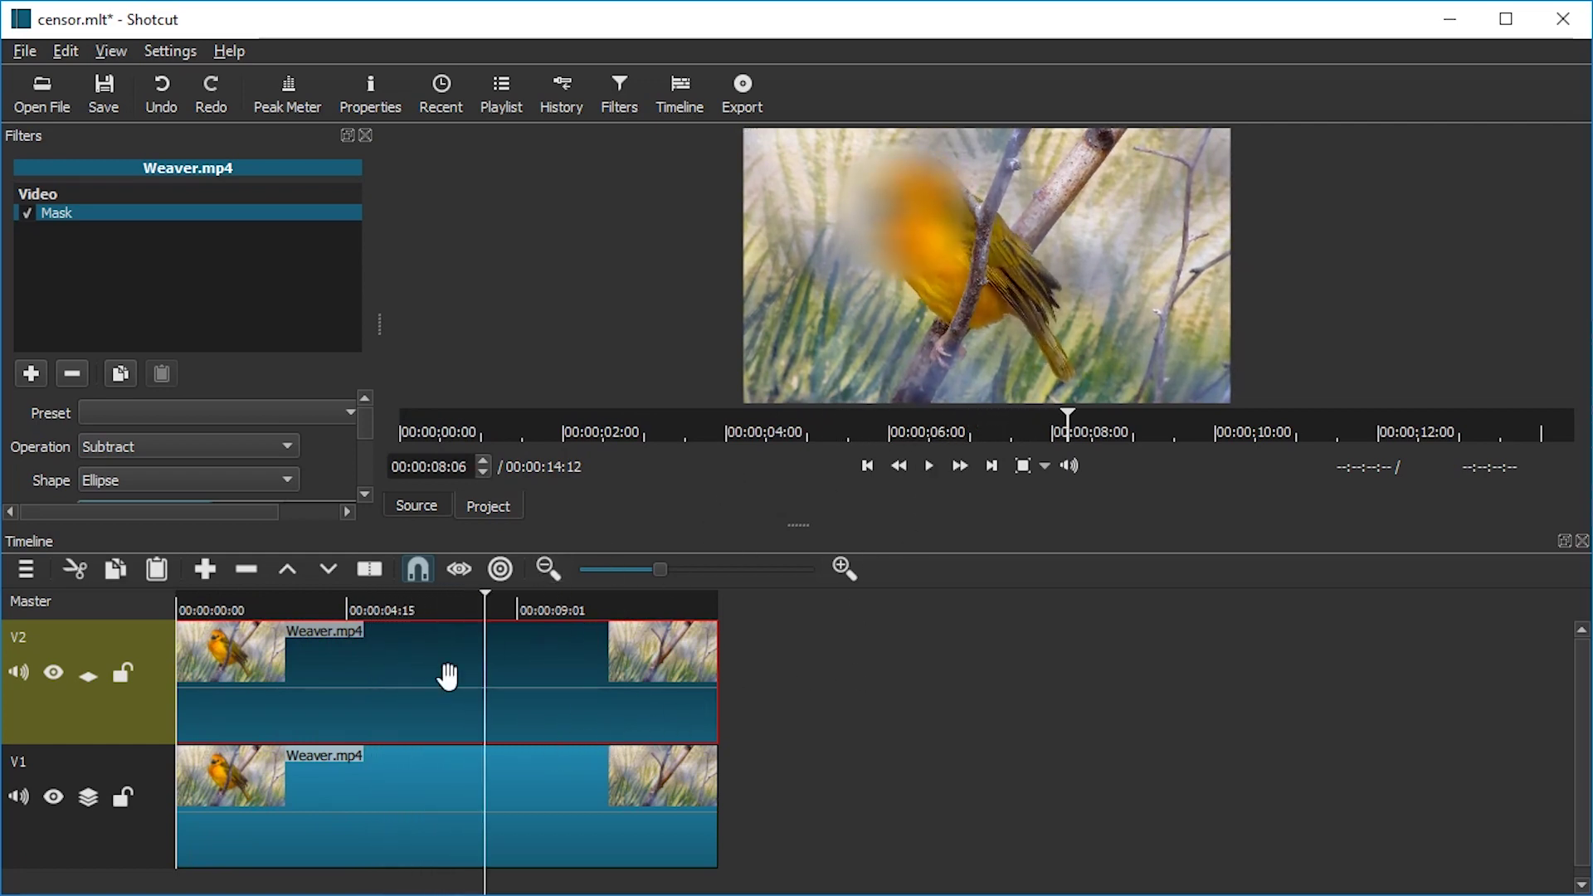
Disable the Blur filter on the lower Weaver clip and save the project
key("ctrl+minus")
left_click(584, 608)
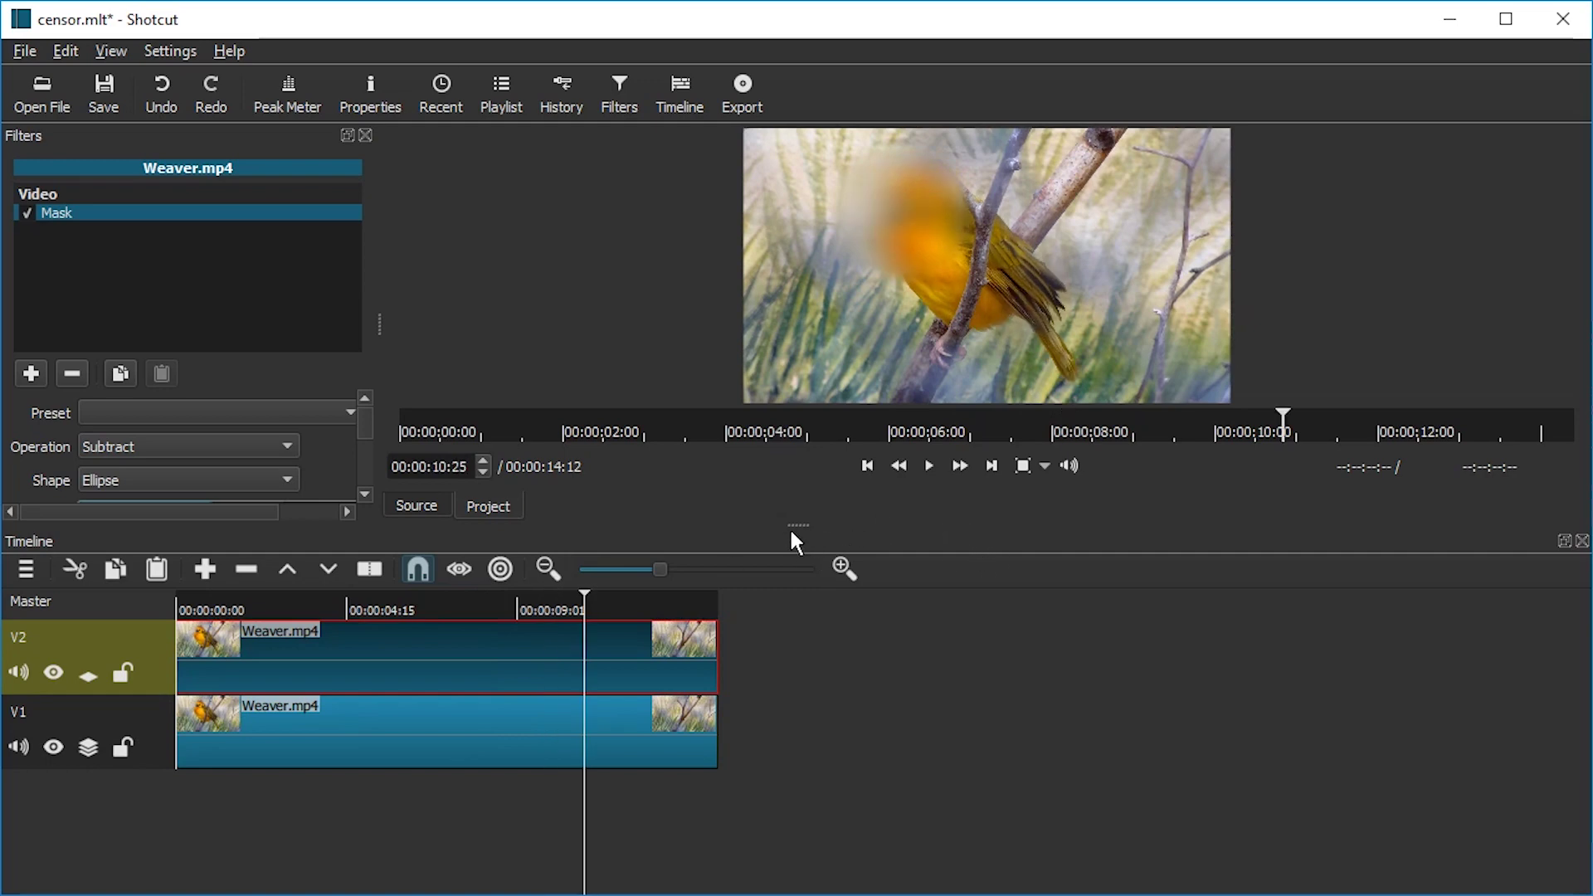
left_click_drag(789, 535, 788, 642)
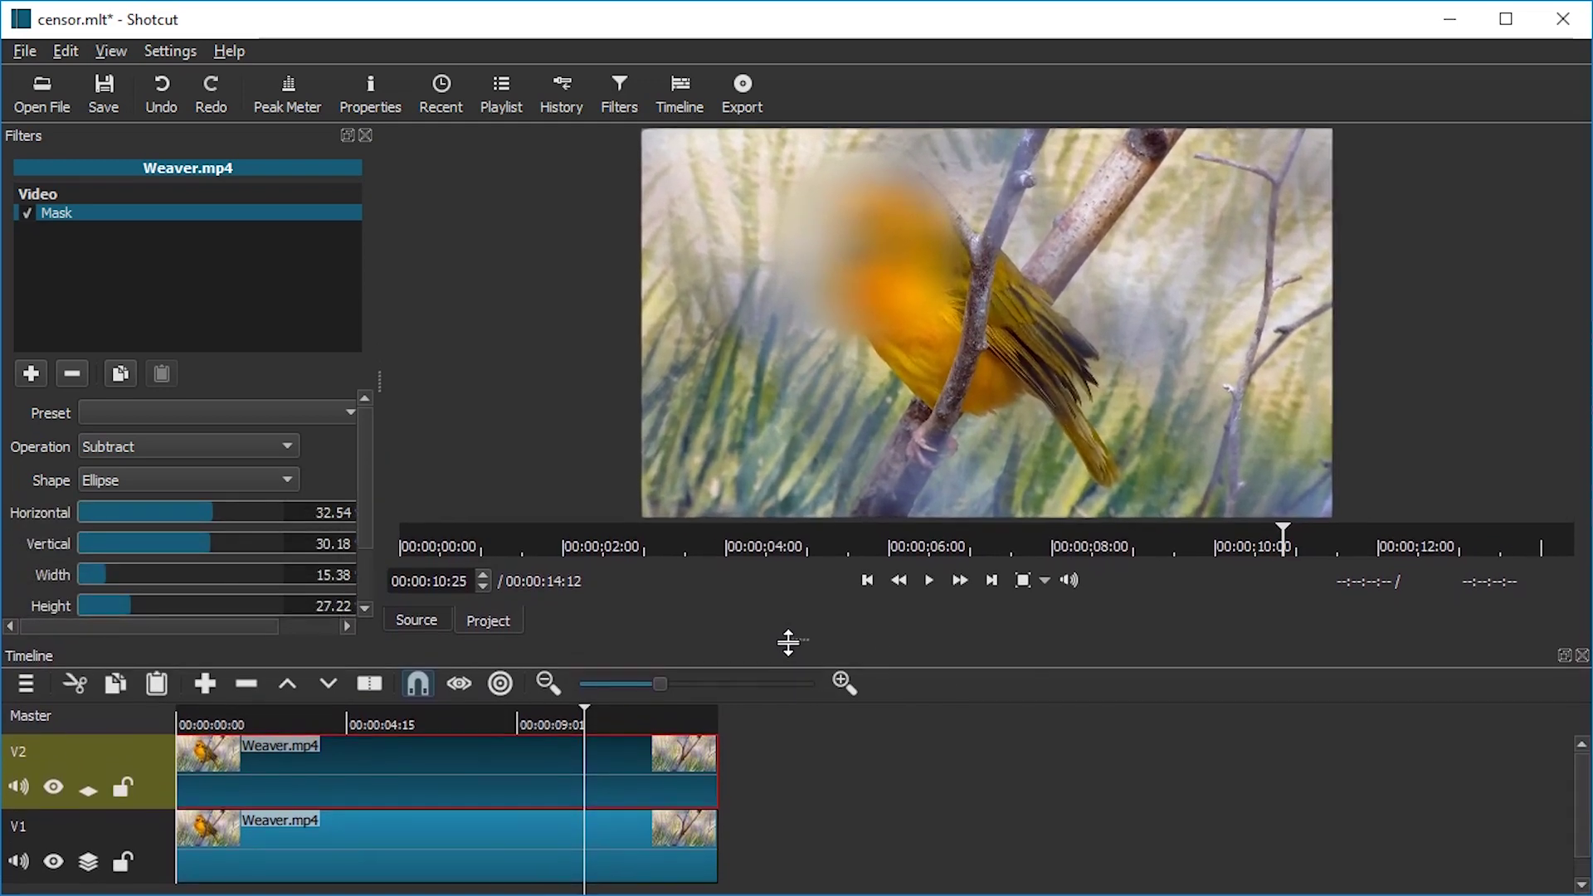
left_click(304, 832)
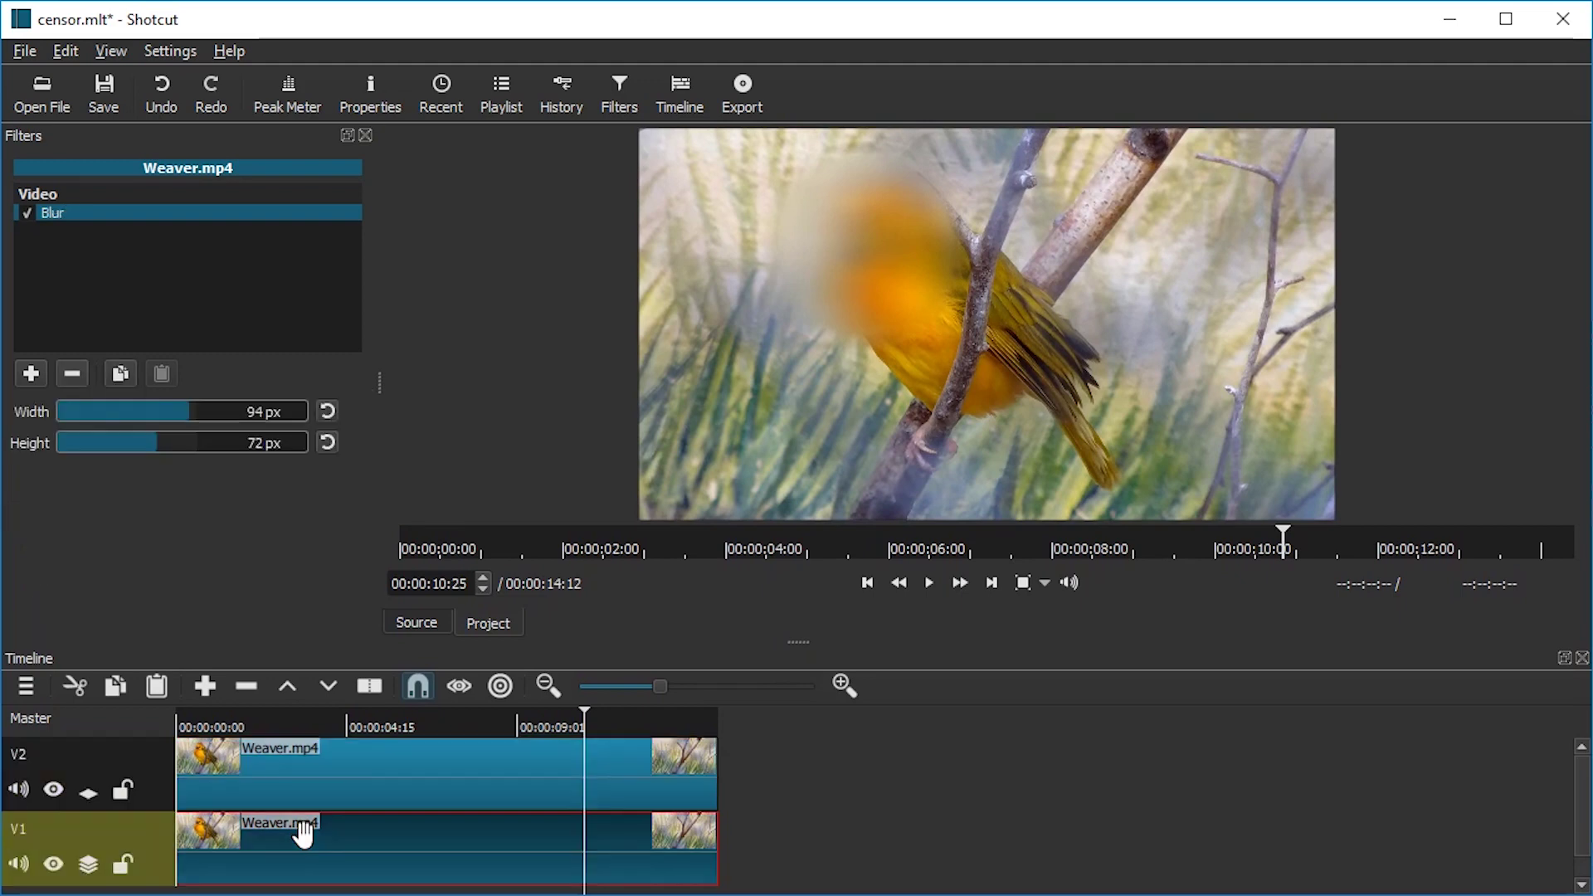
left_click(26, 213)
left_click(104, 94)
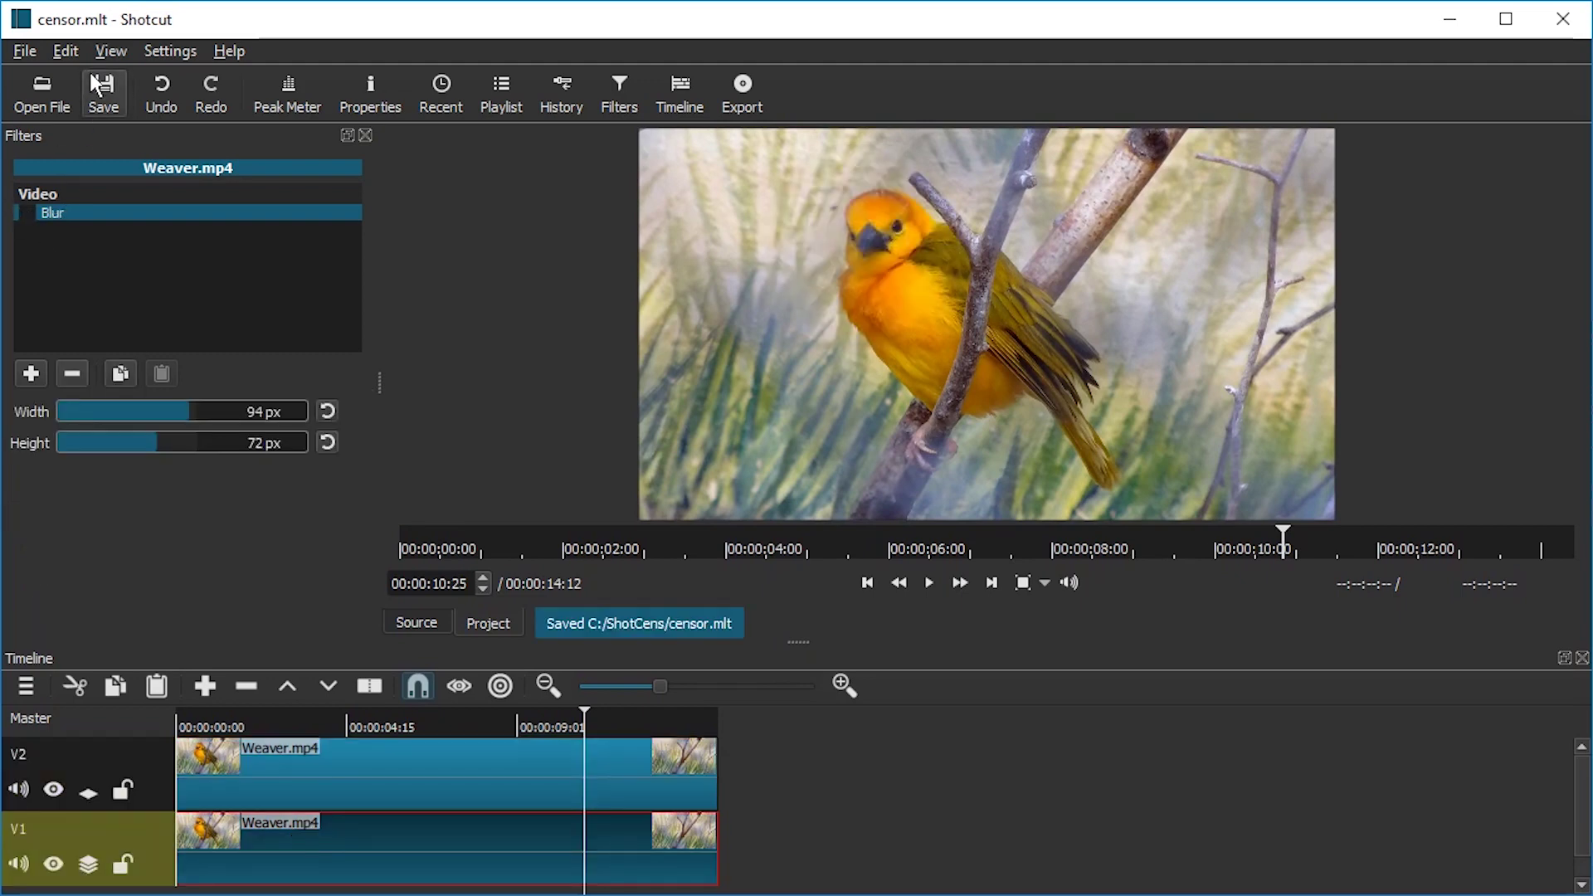
Add a Mosaic filter to the lower clip with width reduced to 1.7%
left_click(31, 374)
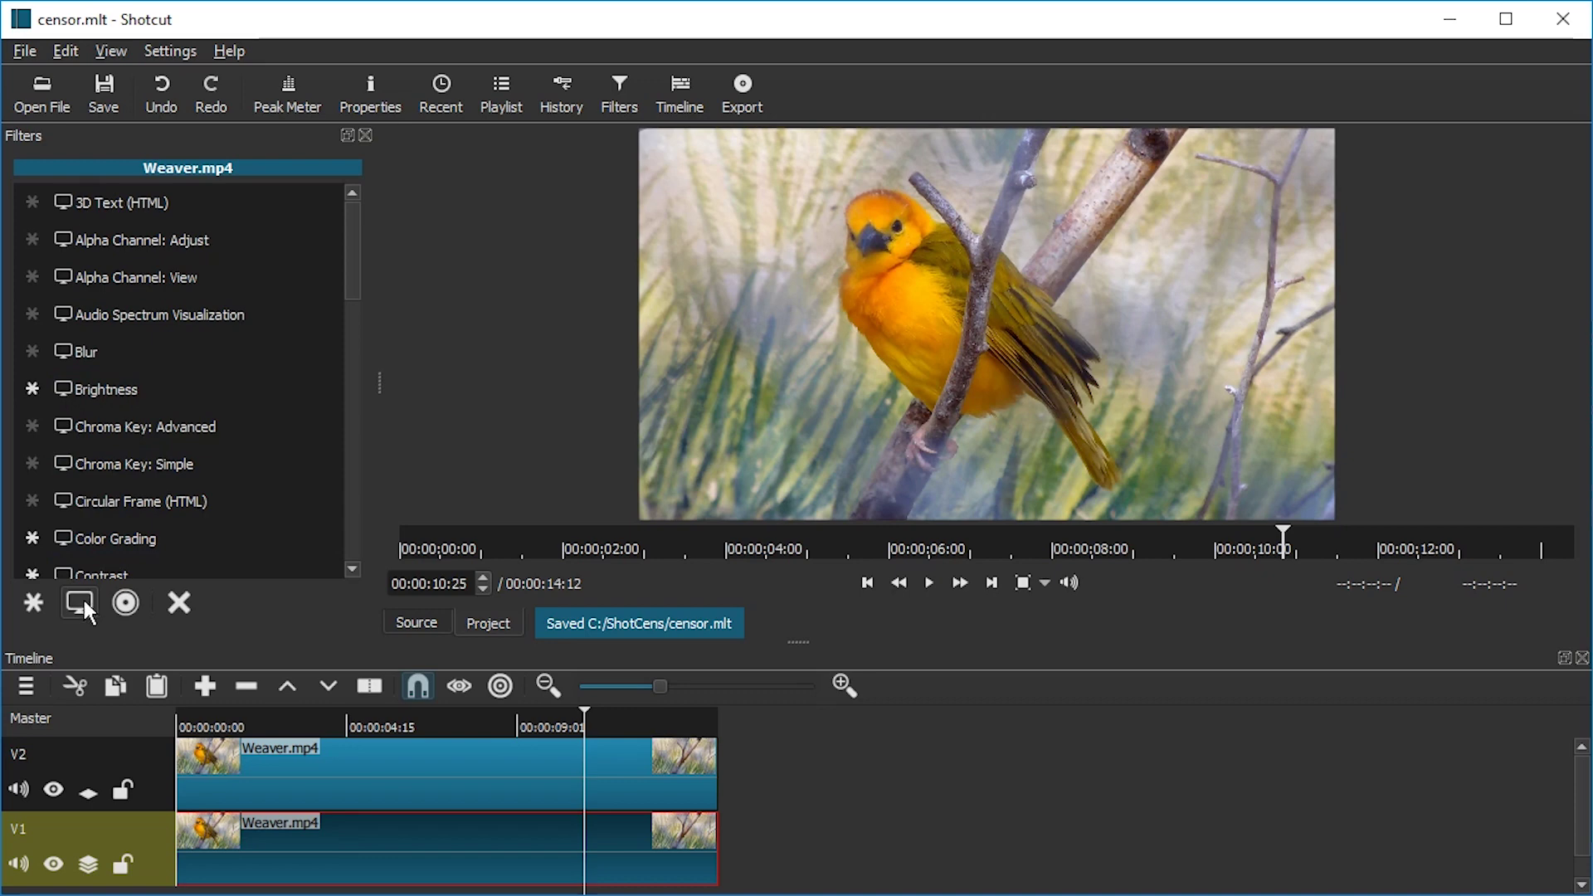
scroll(117, 477, "down", 6)
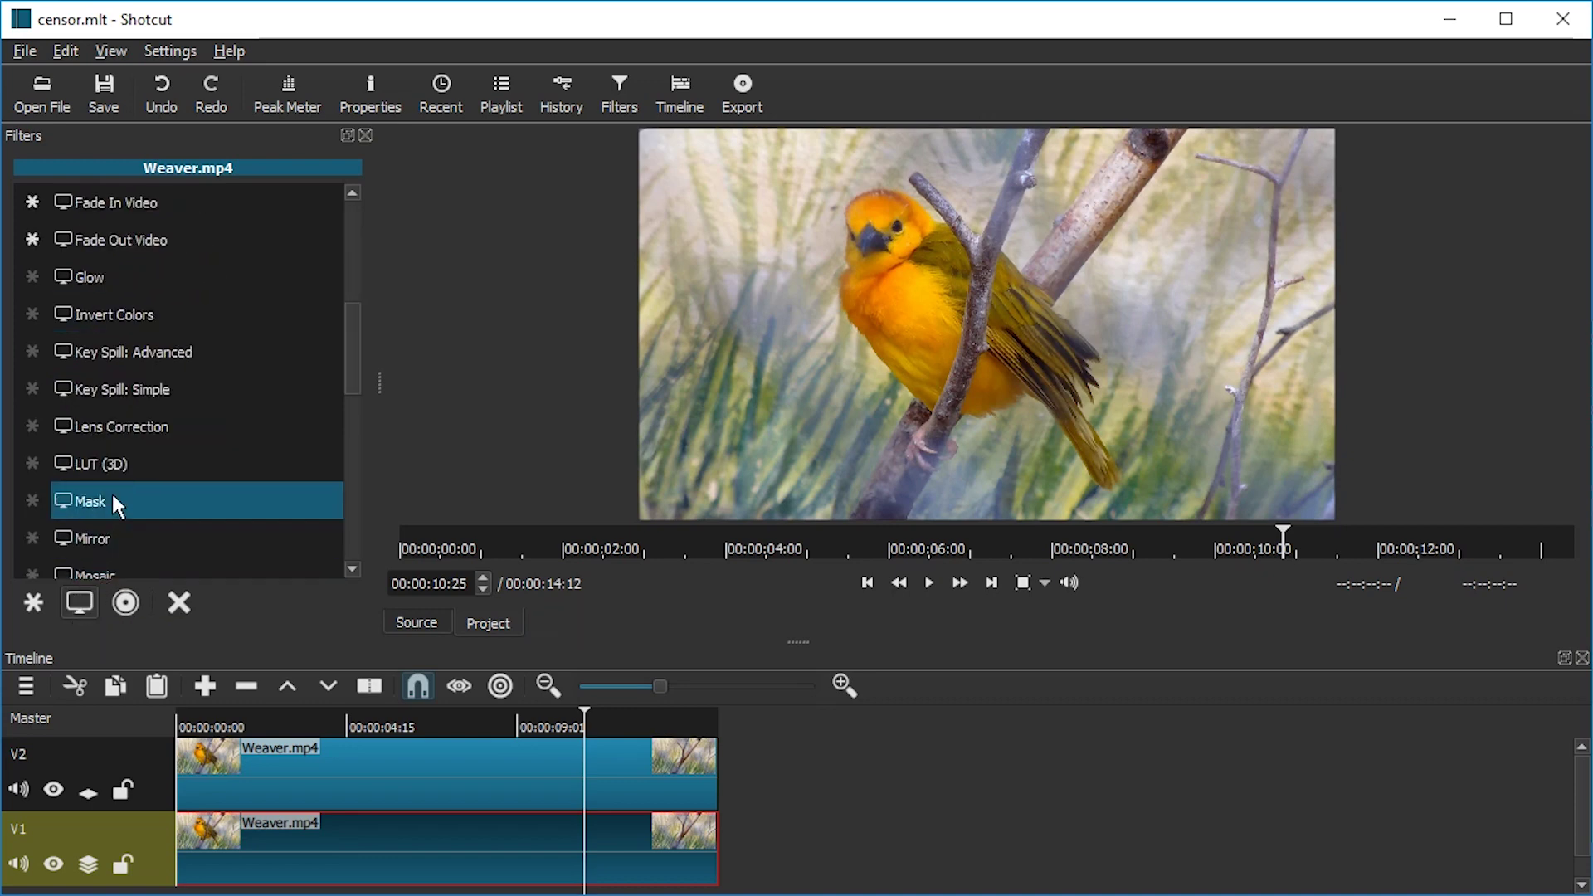
scroll(103, 515, "down", 2)
left_click(129, 423)
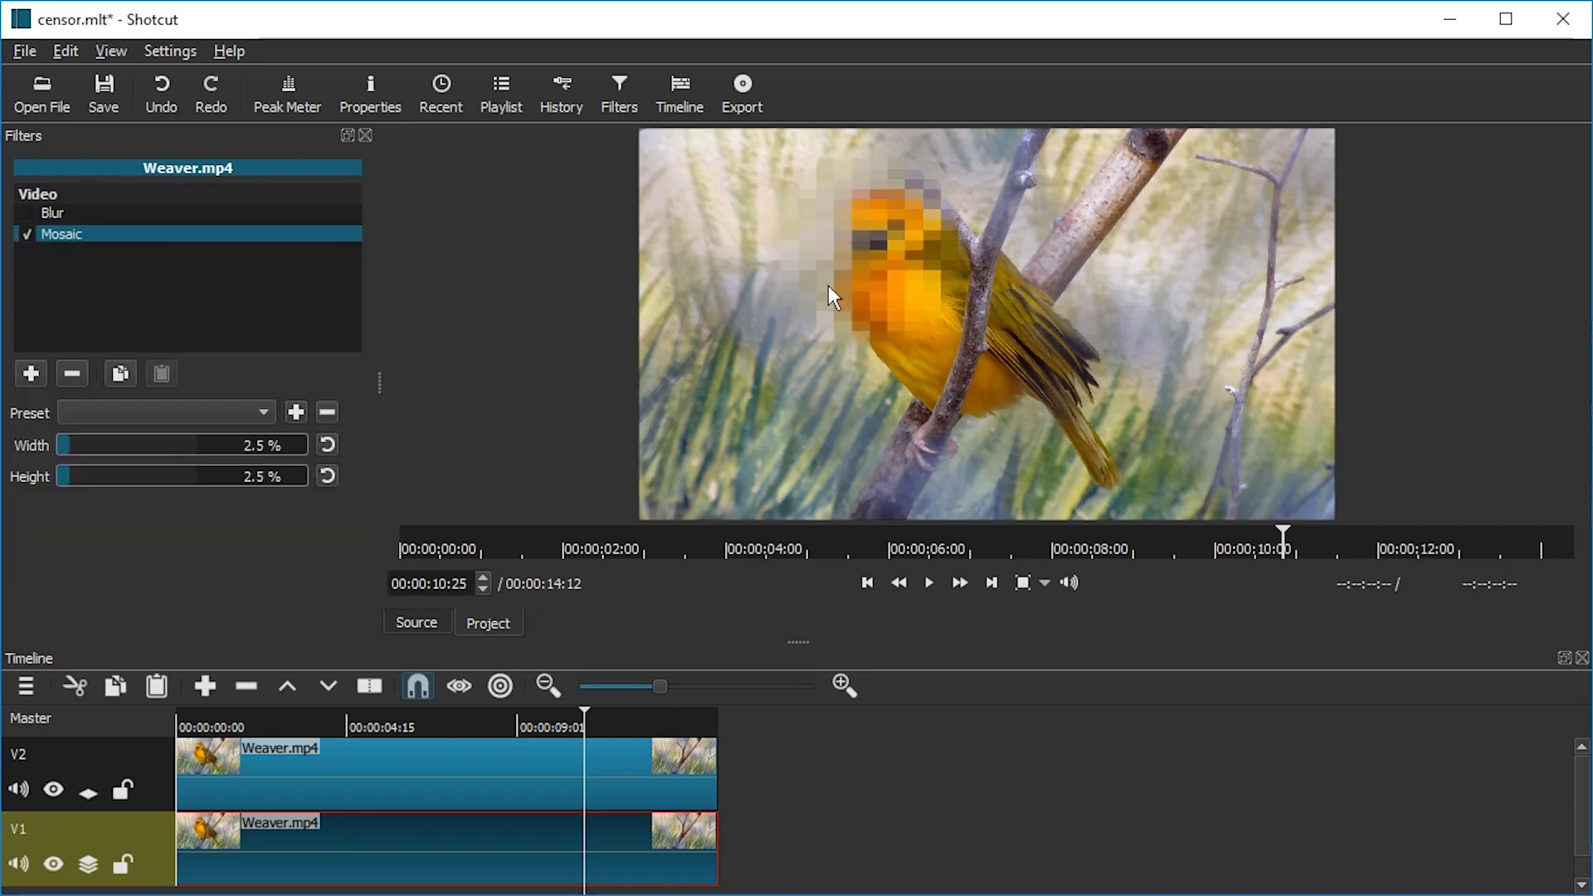
scroll(73, 448, "down", 2)
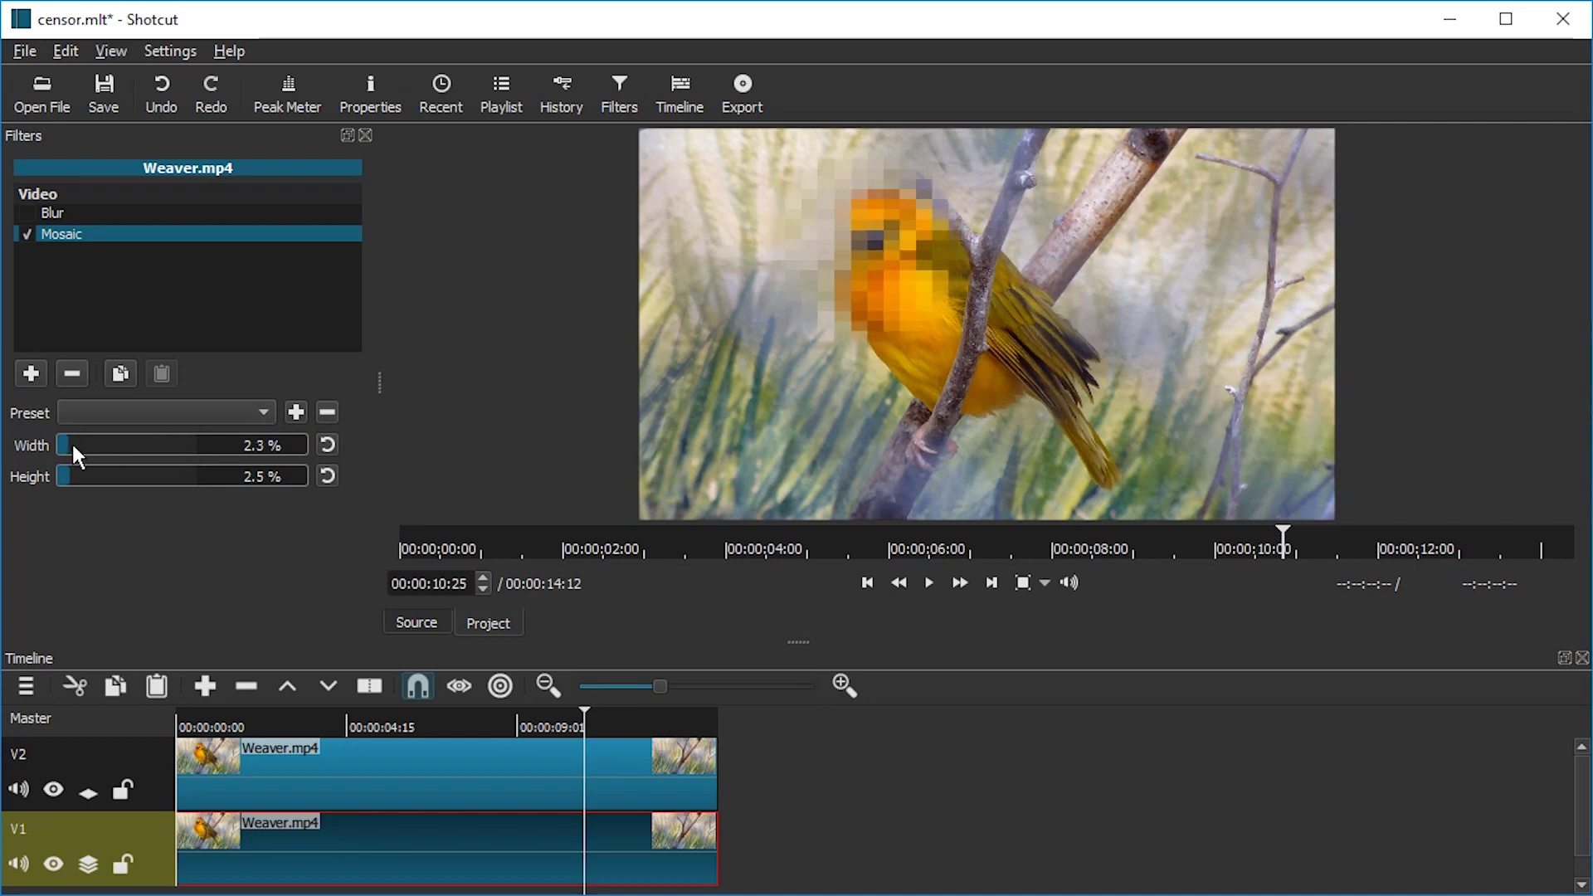
left_click_drag(86, 445, 76, 445)
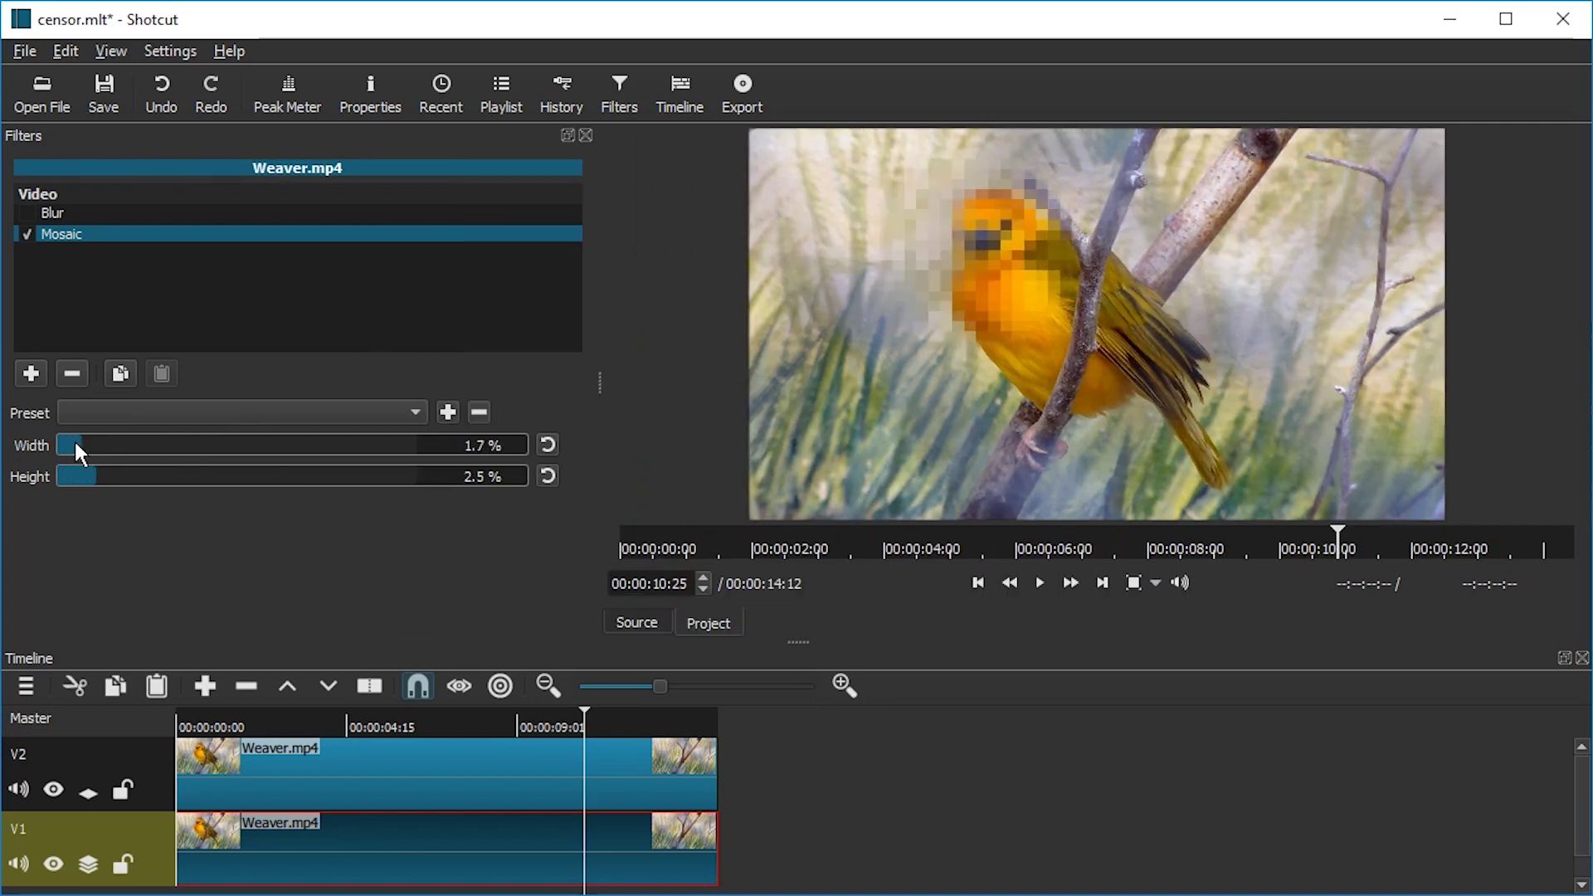
left_click(539, 723)
Play and frame-step to 00:00:13:04, where the bird starts moving
key("space")
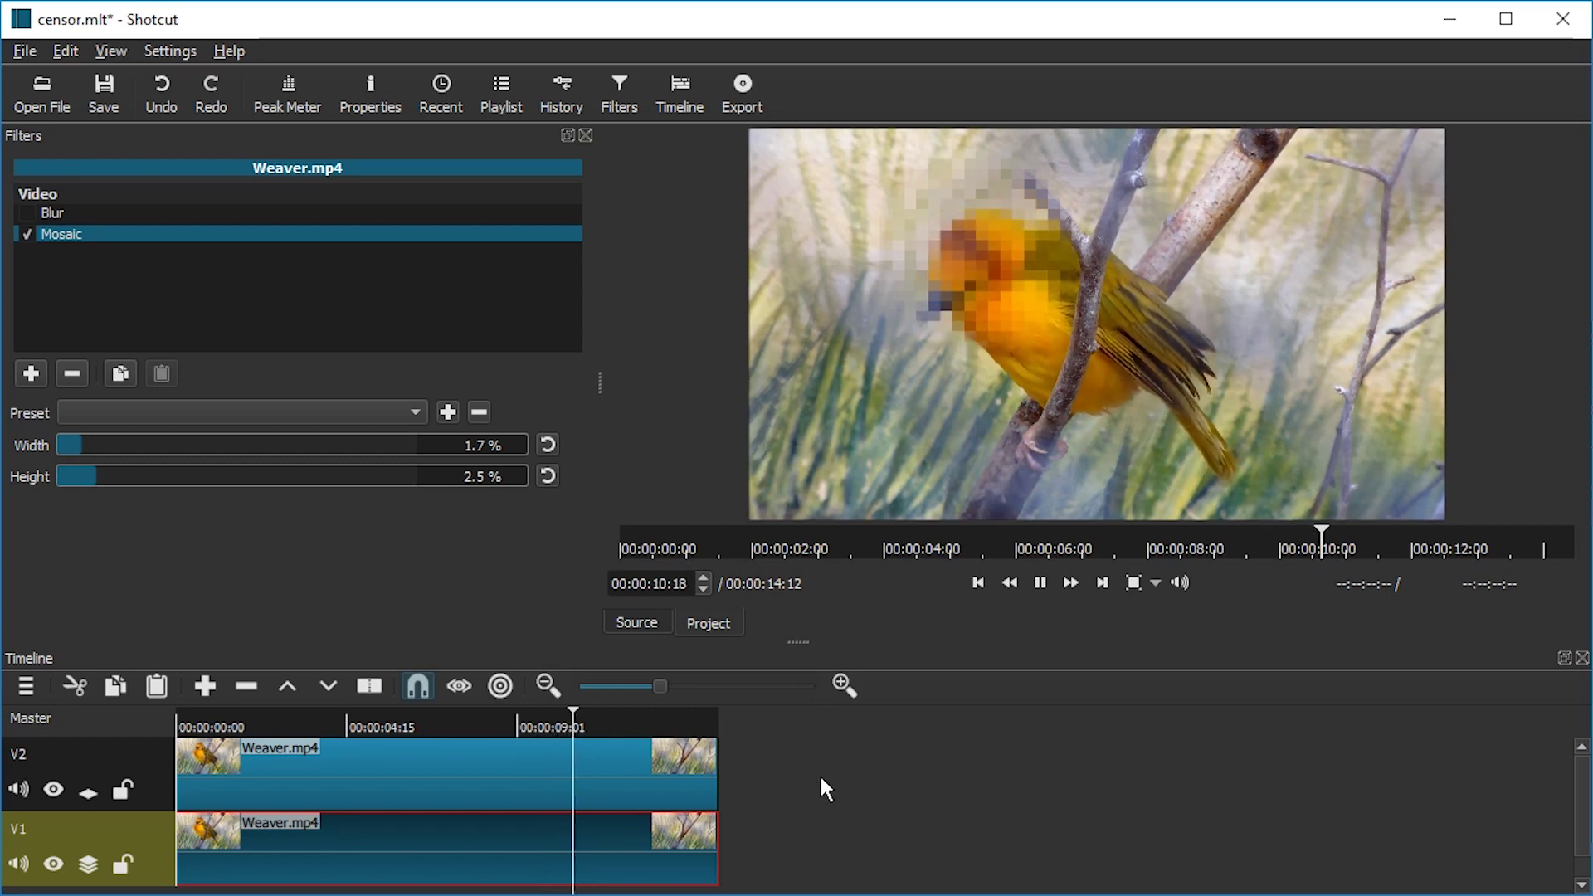
key("space")
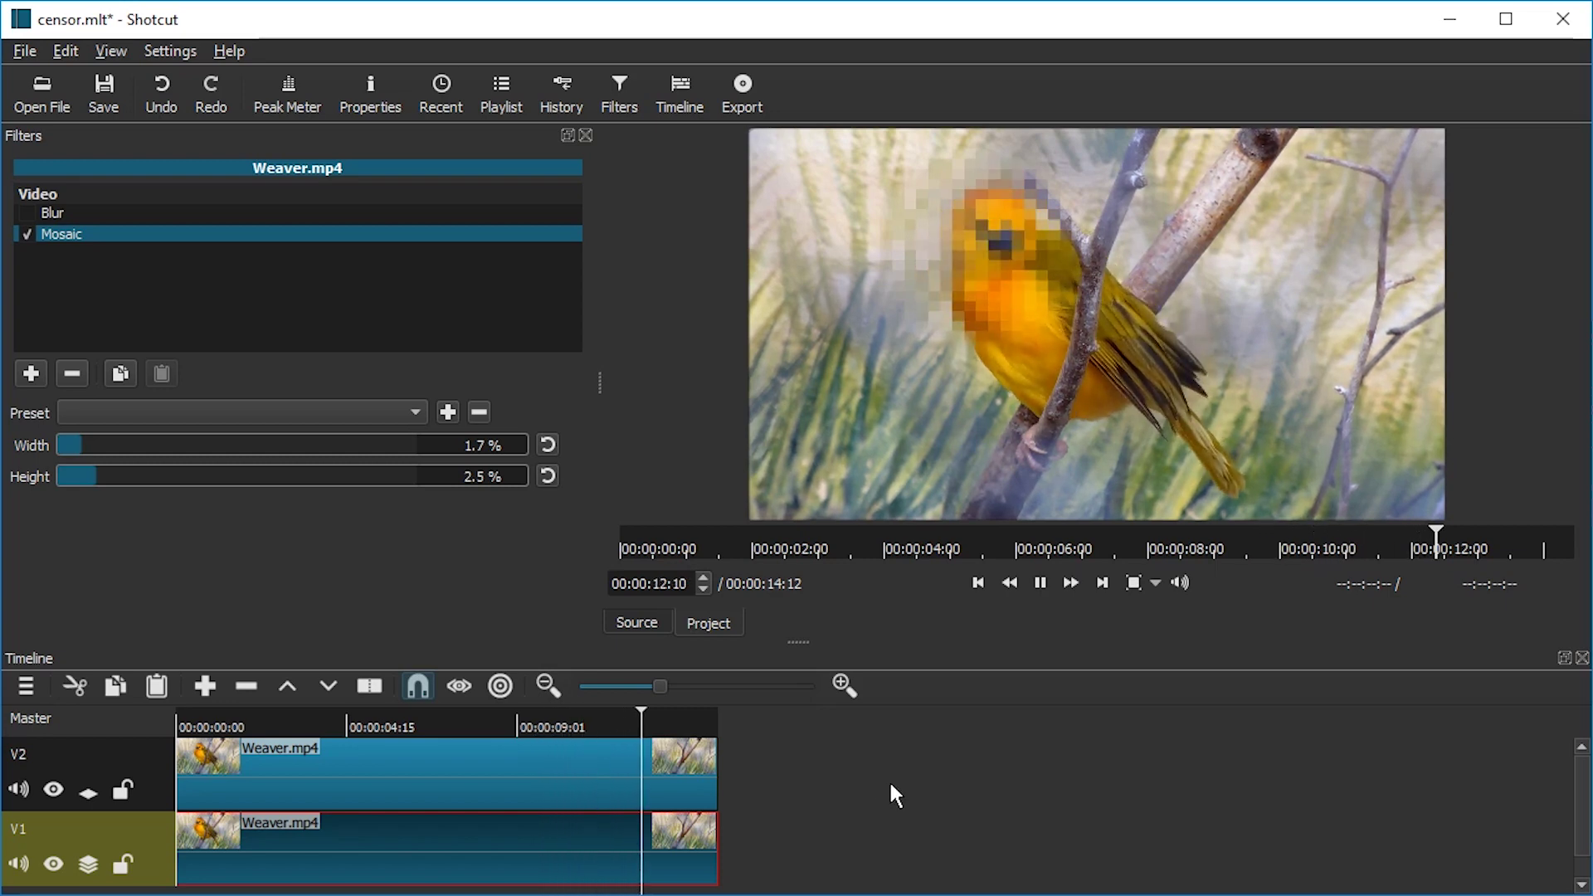
key("Right")
key("Right")
key("Right")
key("Right")
key("Right")
key("Right")
key("Right")
key("Right")
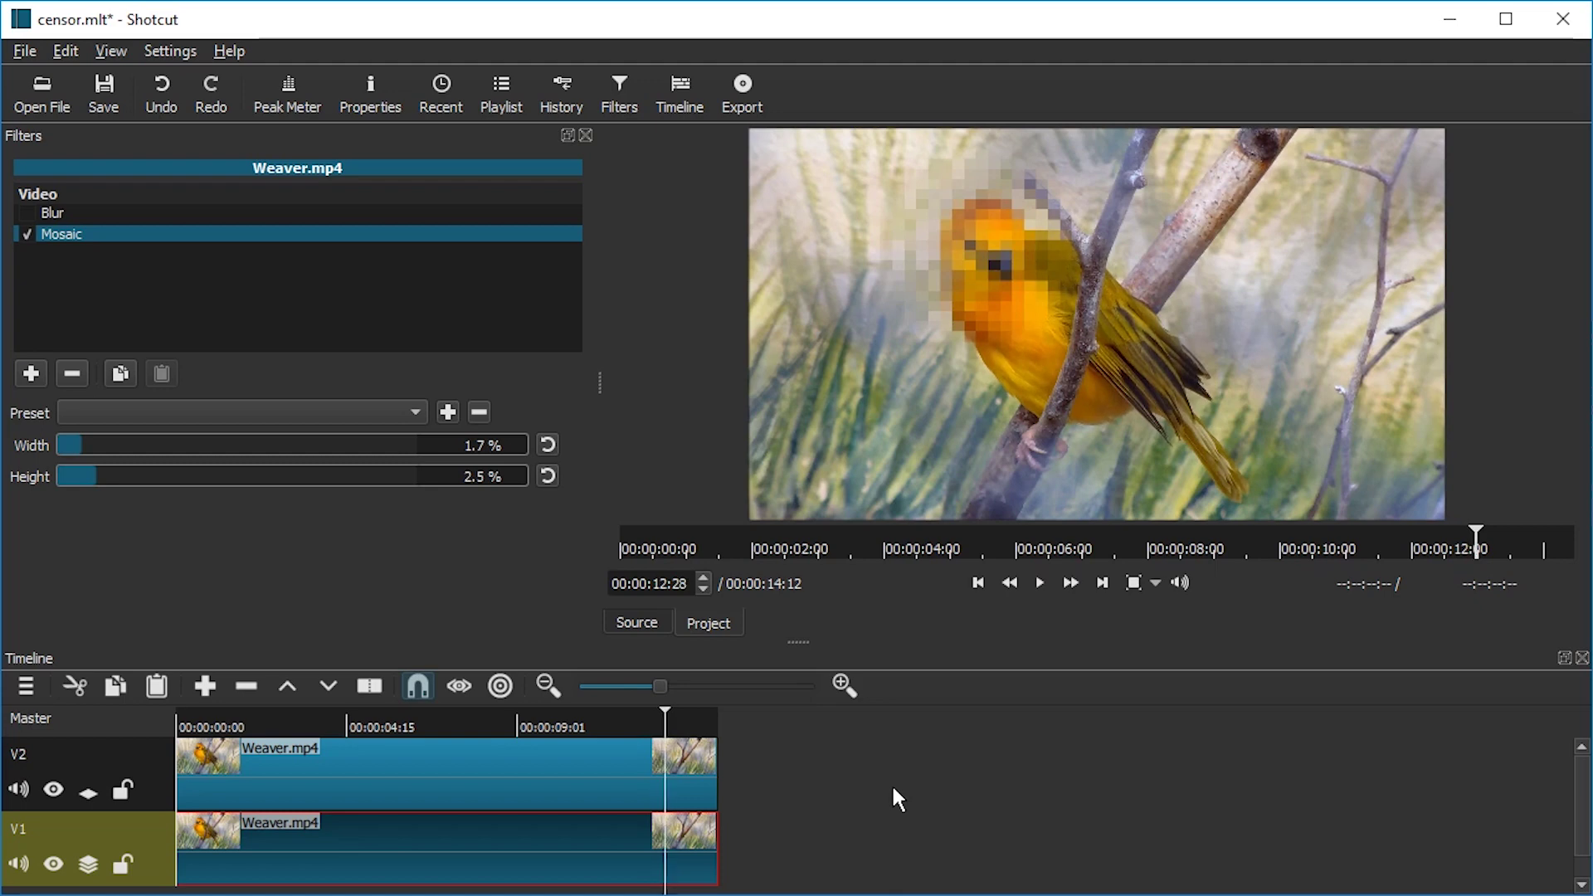
key("Left")
key("Left")
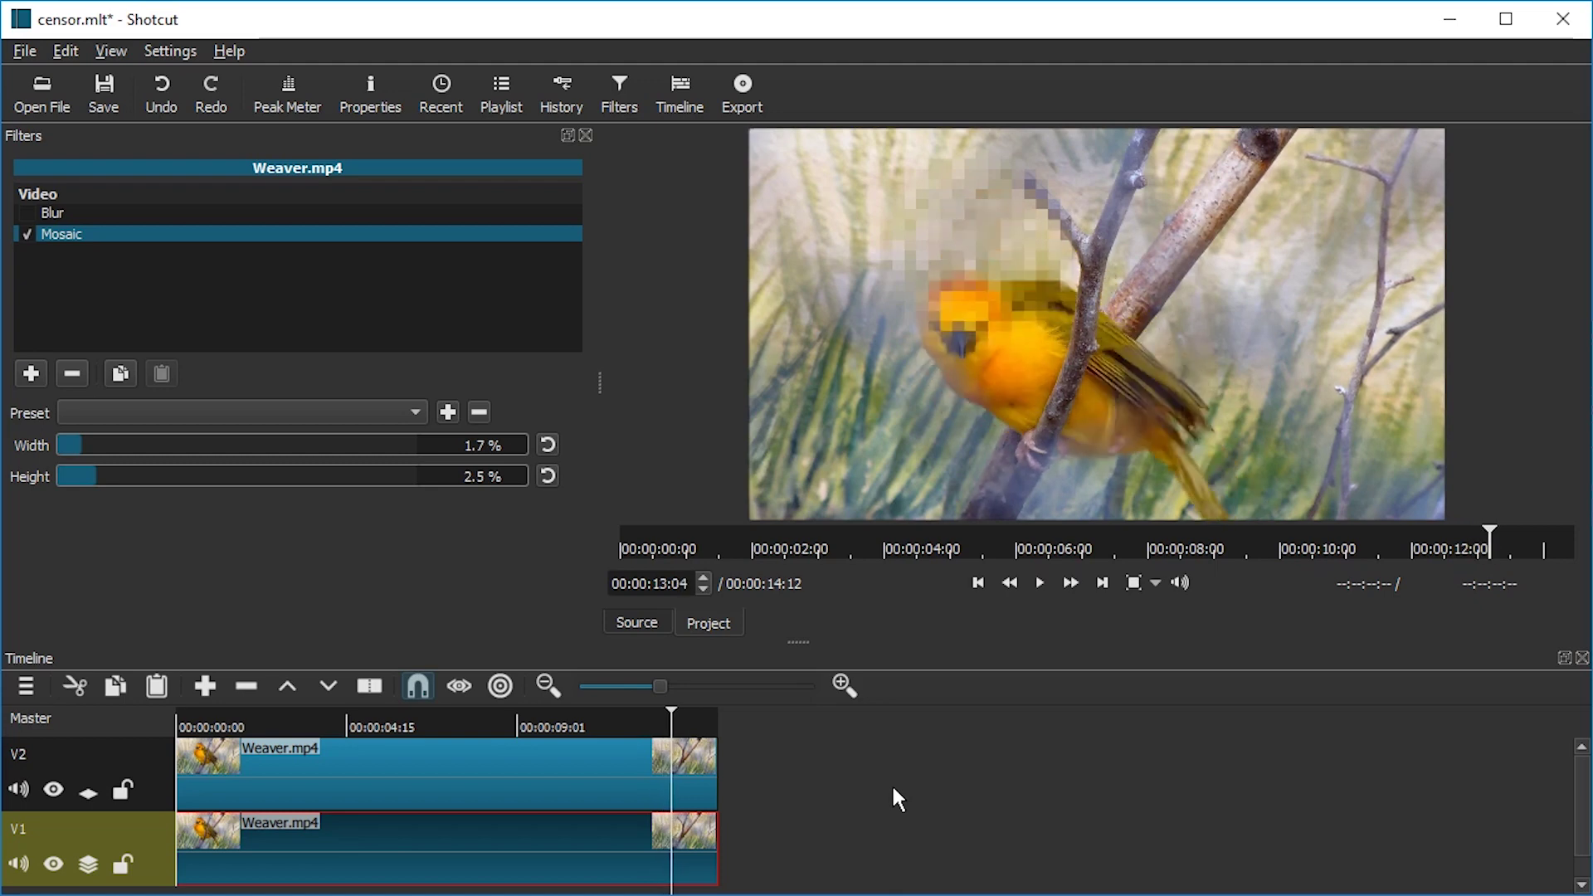
key("Right")
key("Right")
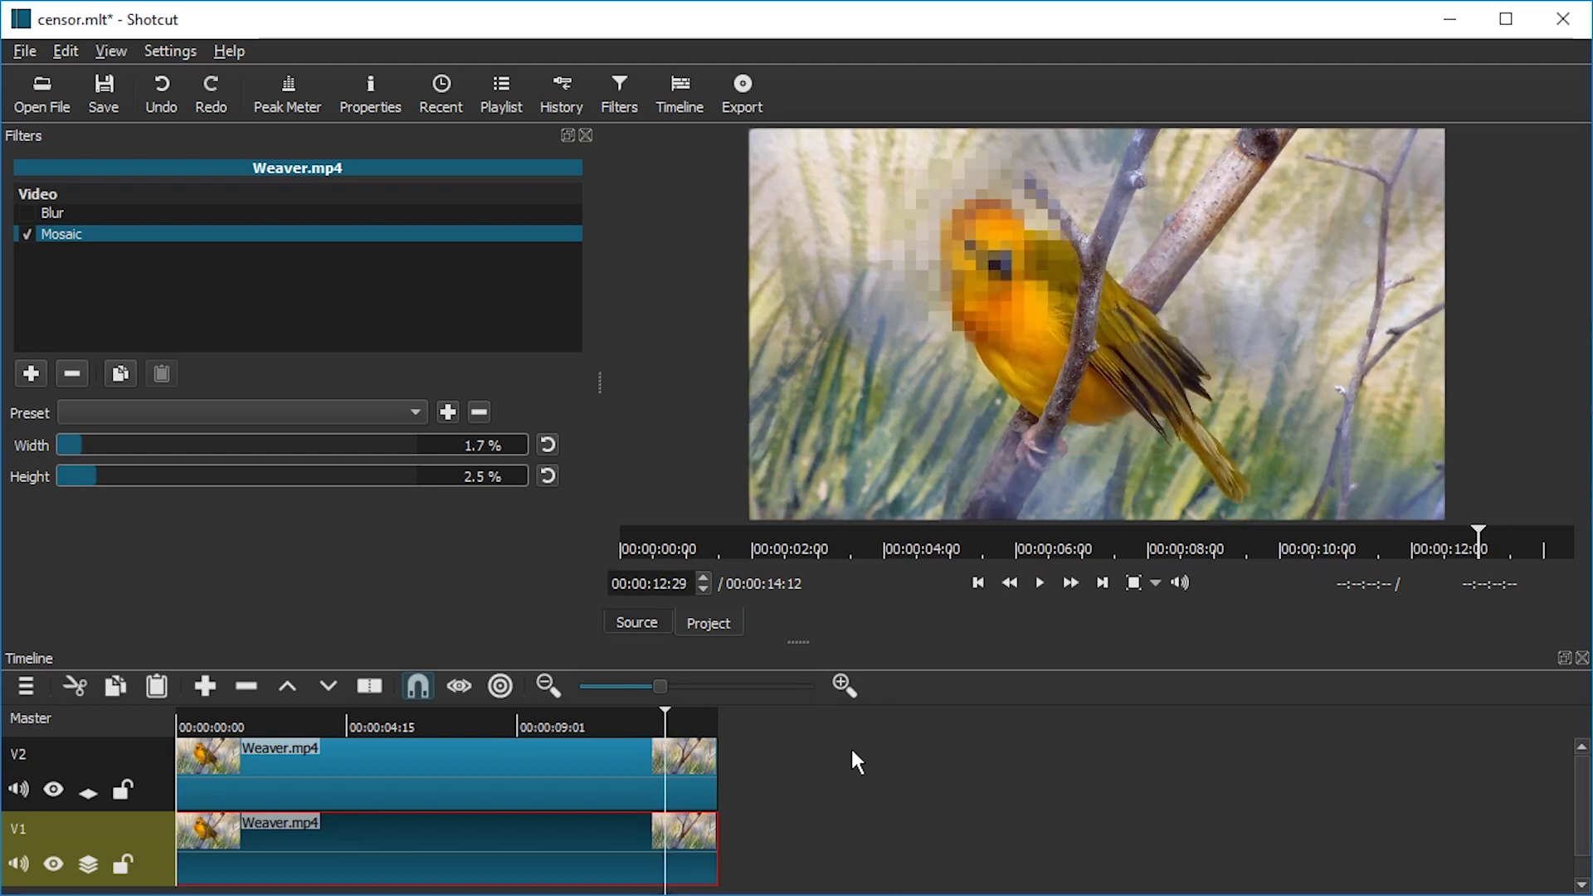
key("Left")
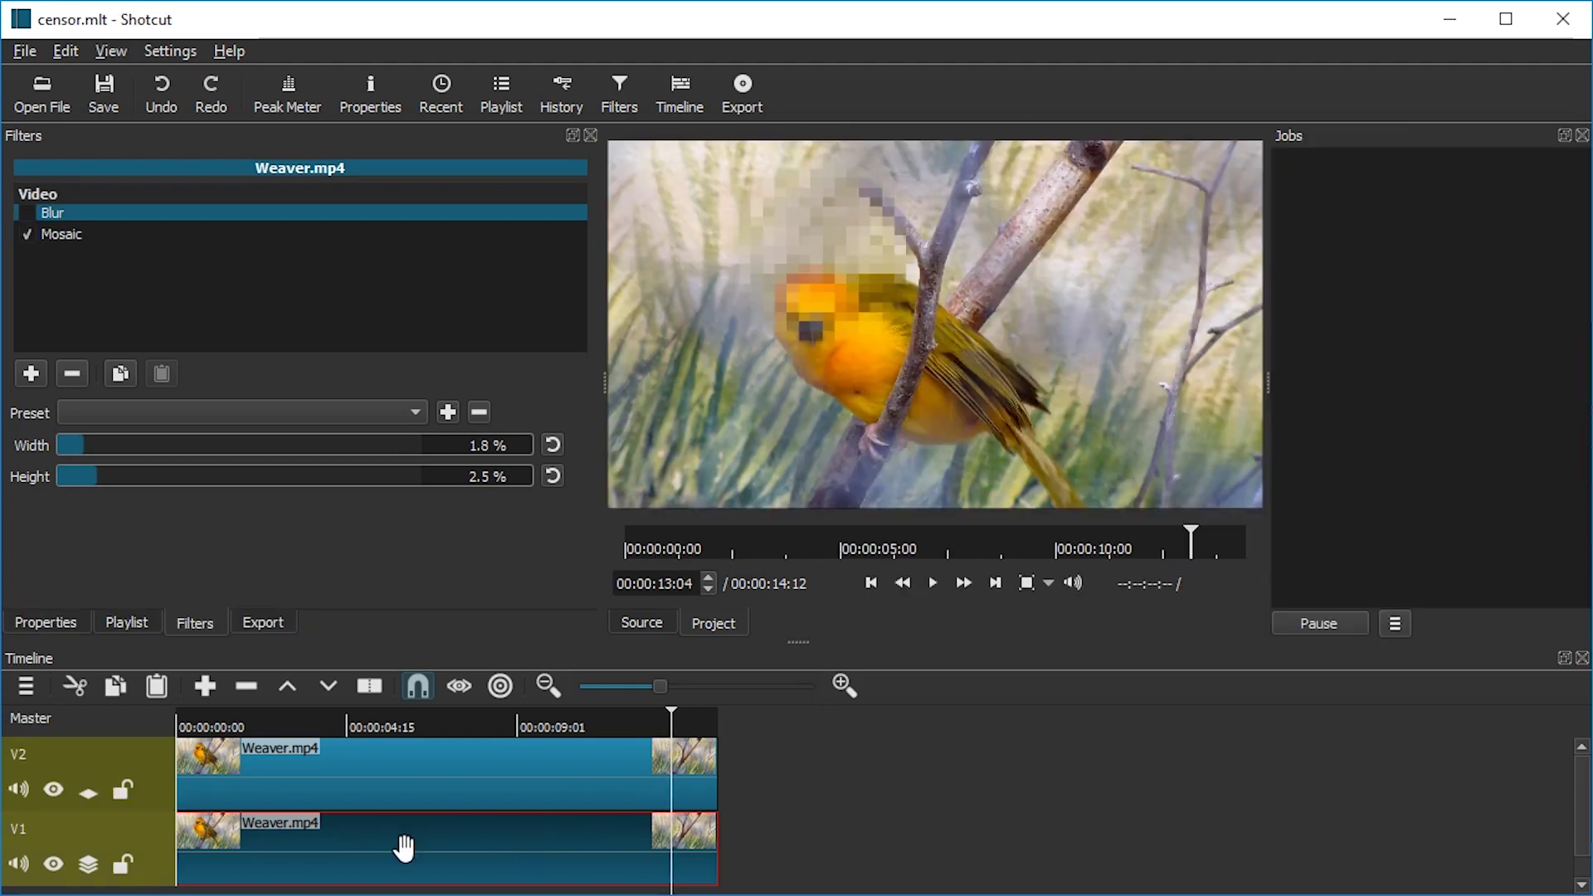
Split the V2 masked clip at 00:00:13:04 and zoom the timeline in
left_click(518, 777)
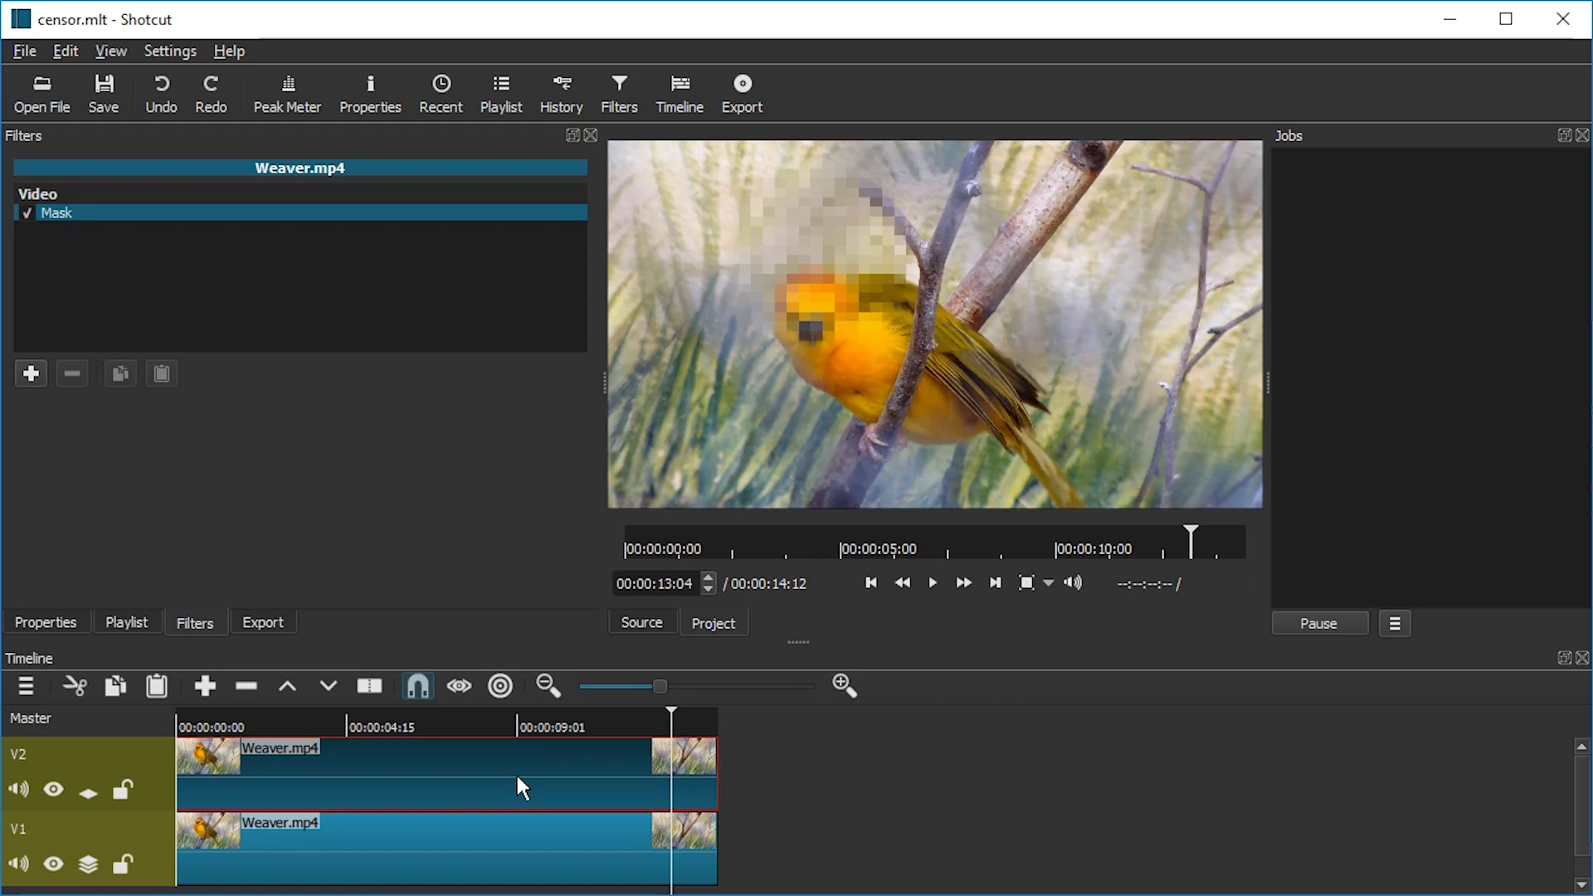
key("s")
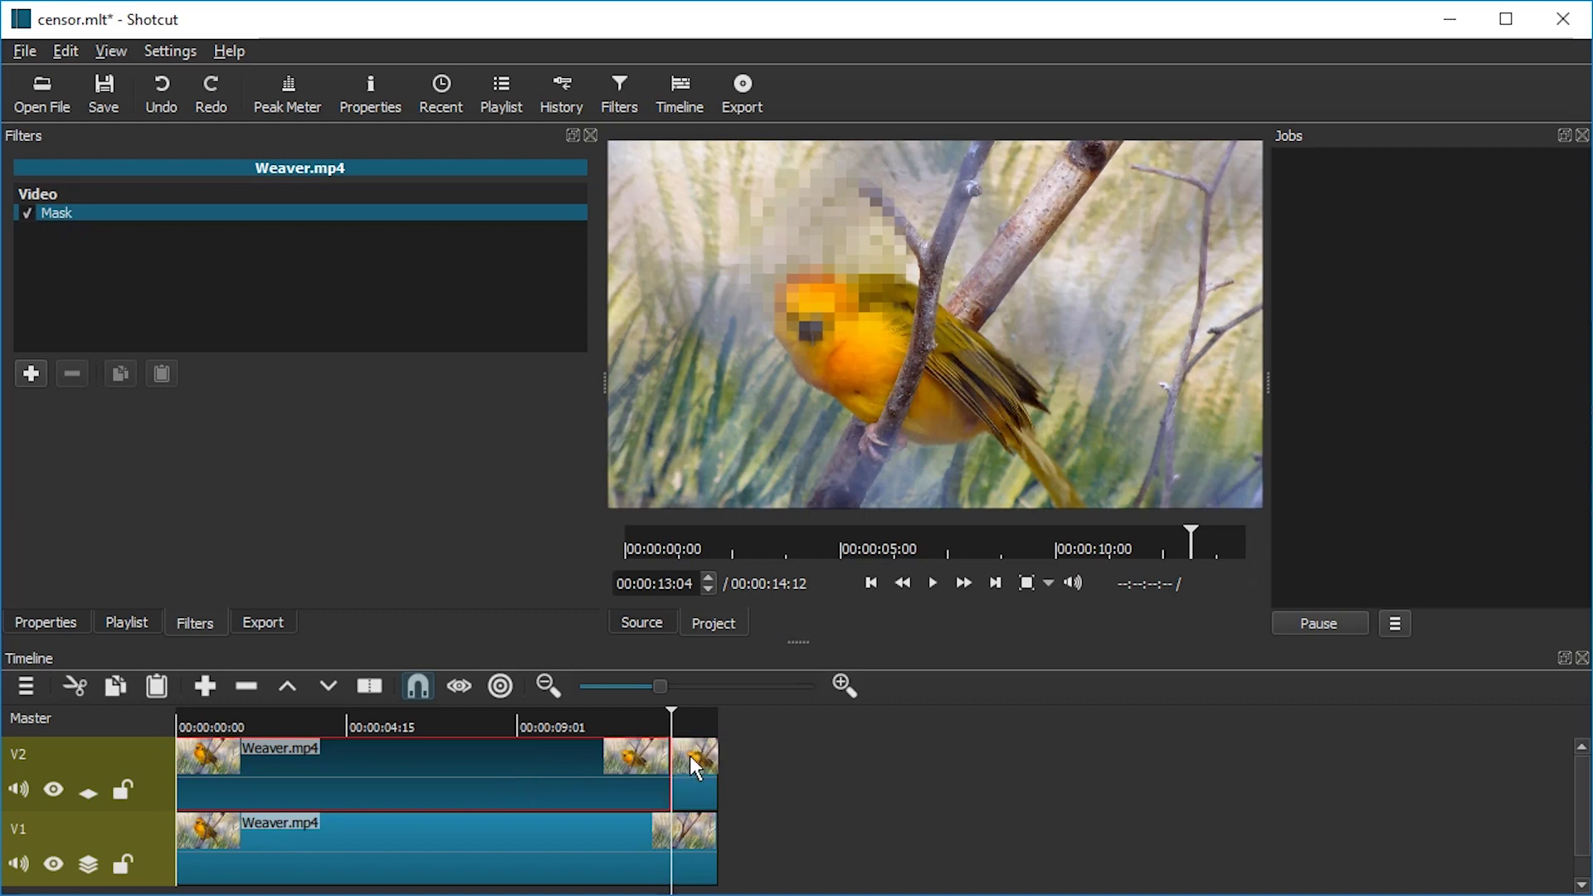
left_click(695, 759)
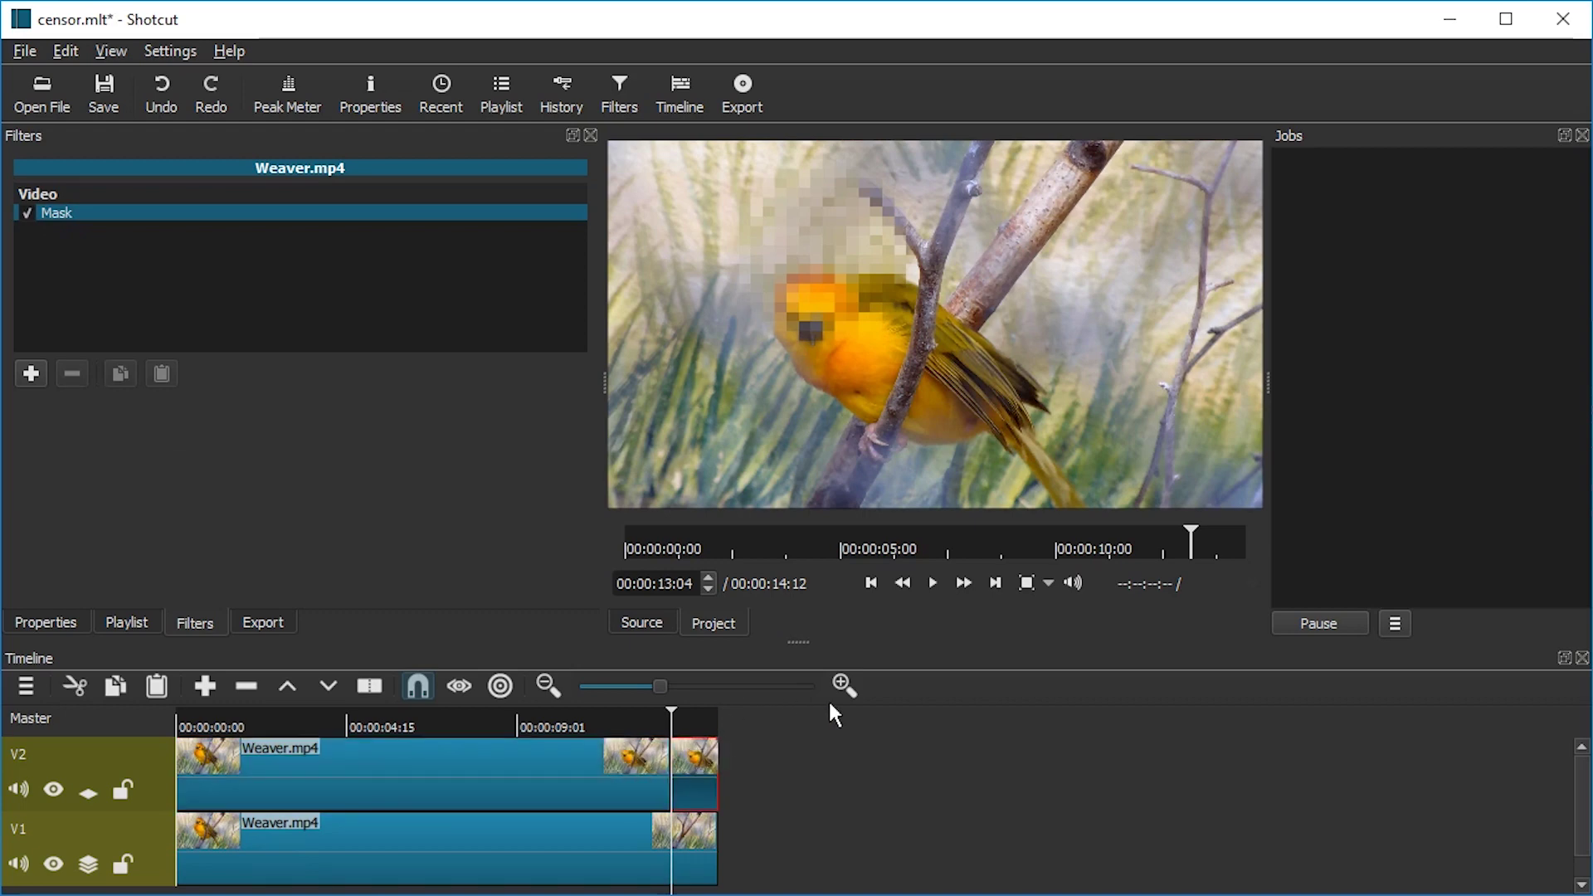
left_click(847, 692)
left_click(857, 692)
left_click(857, 693)
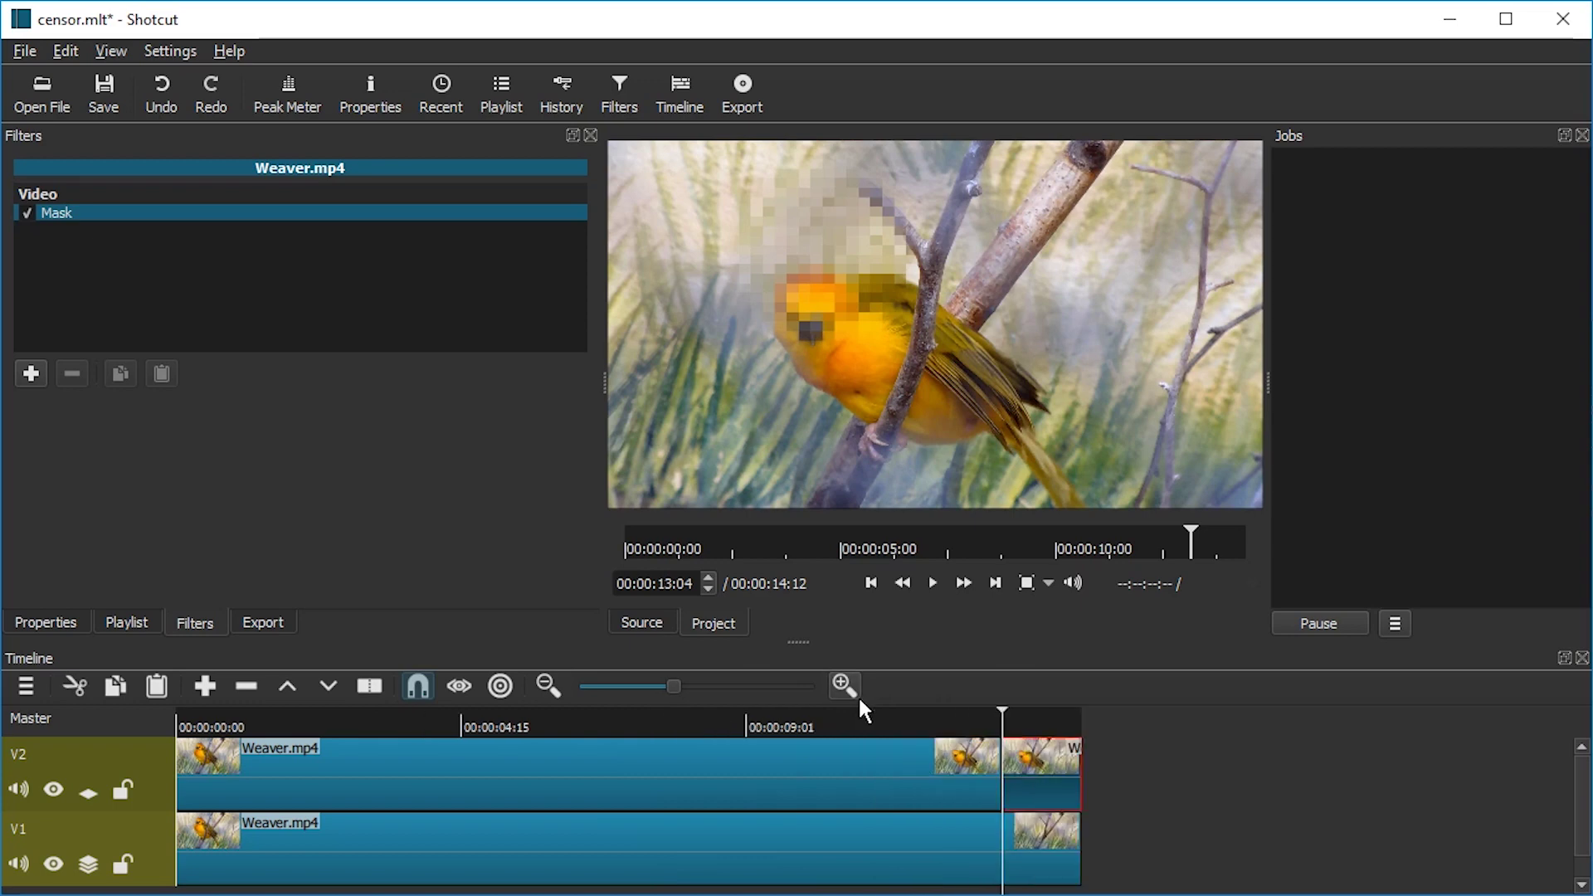
Hide the toolbar and move the piece's mask to 27.14% horizontal, 57.86% vertical
left_click(859, 700)
left_click(73, 217)
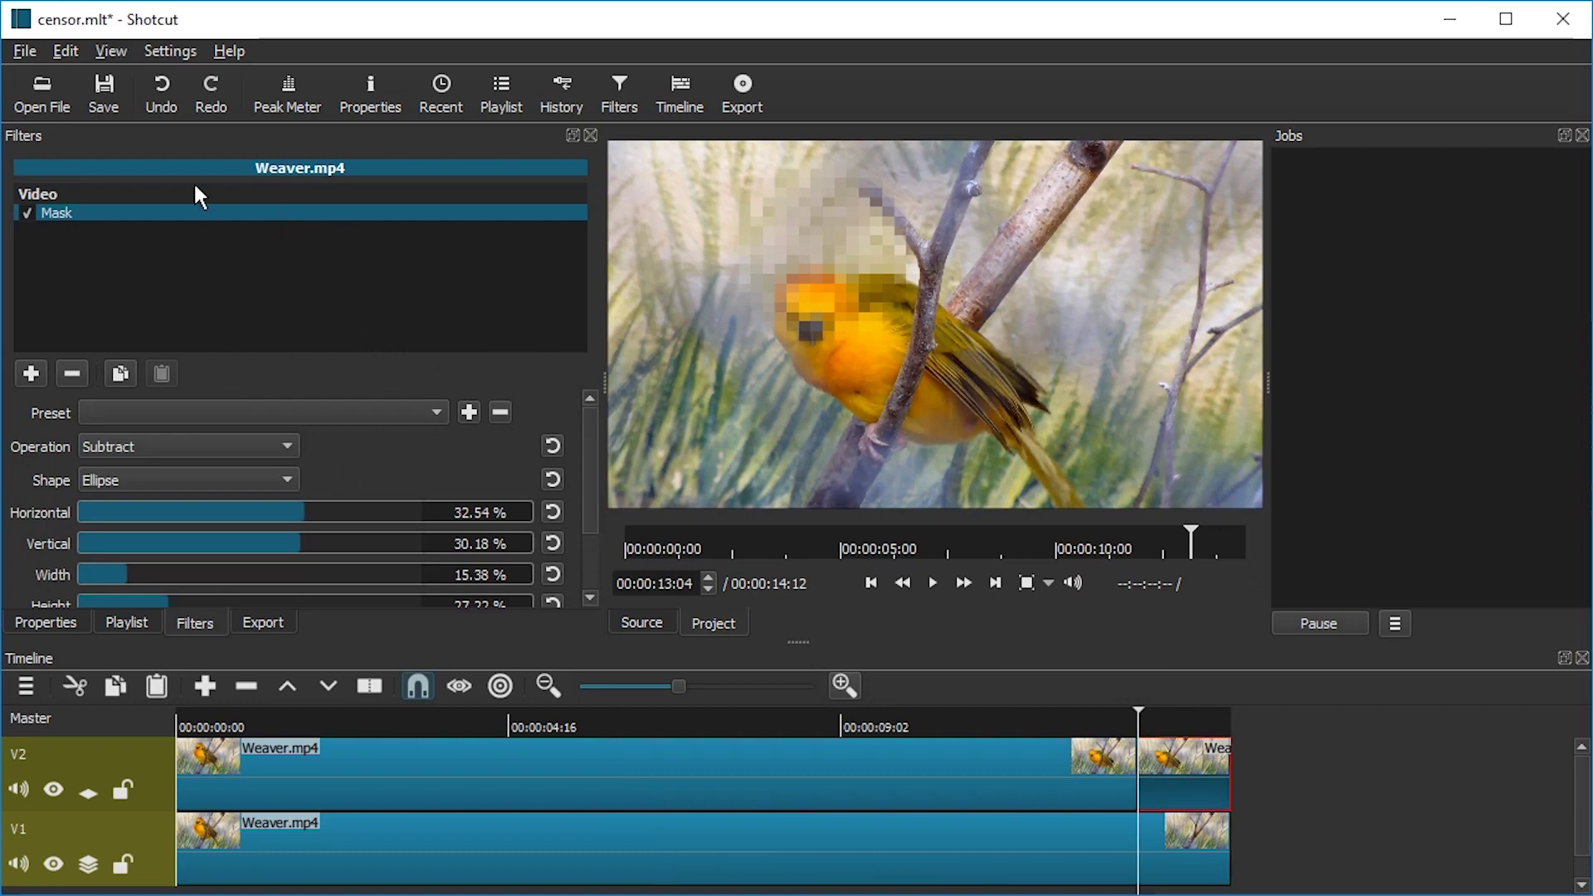
left_click(112, 51)
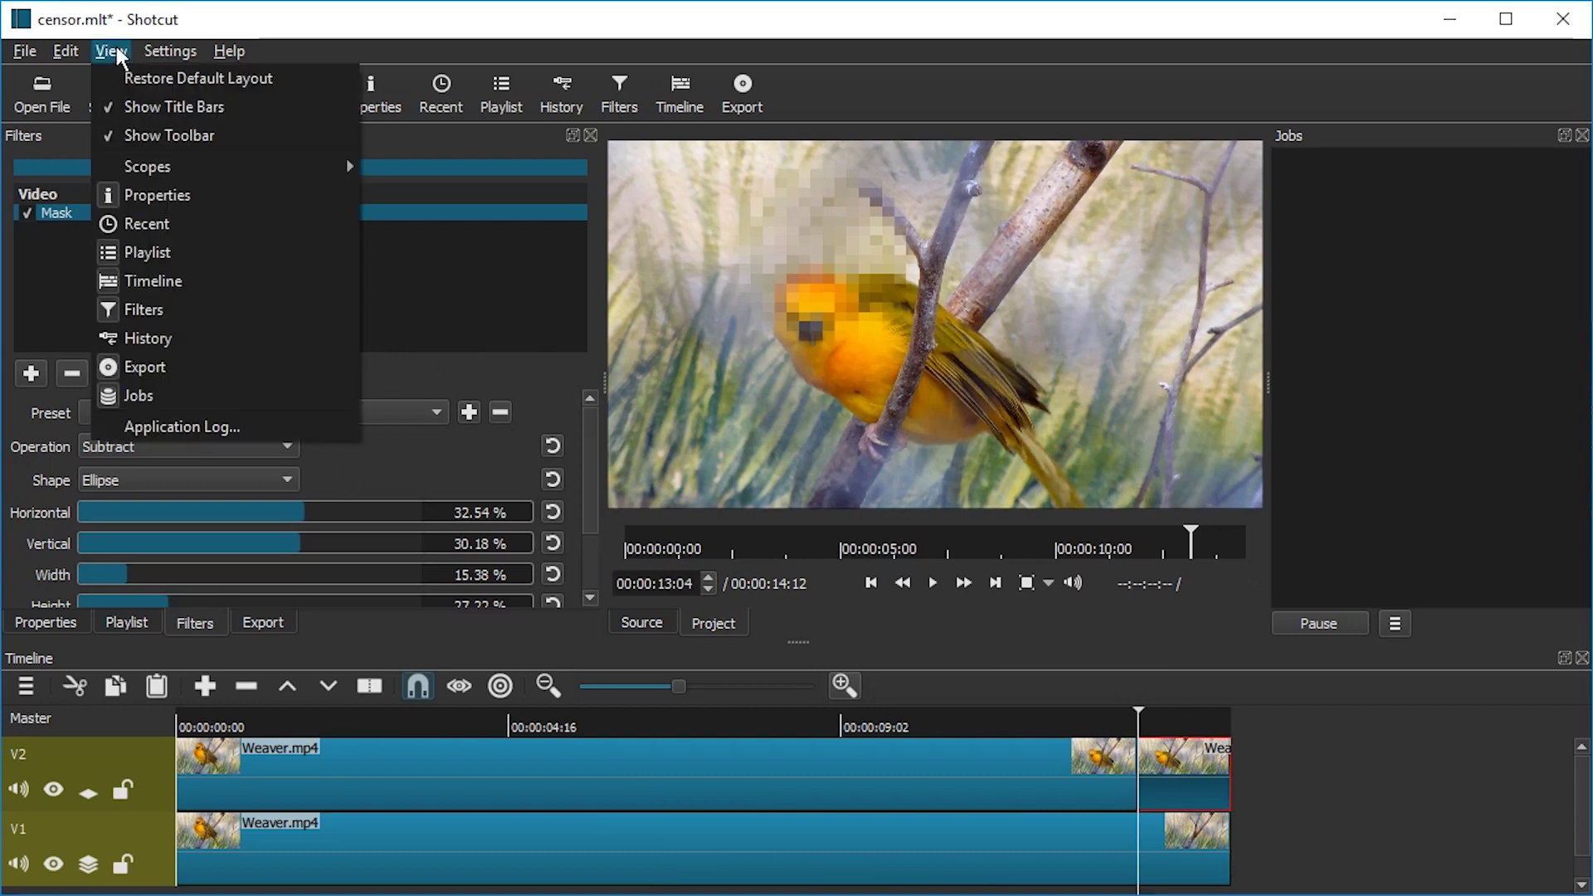
left_click(140, 135)
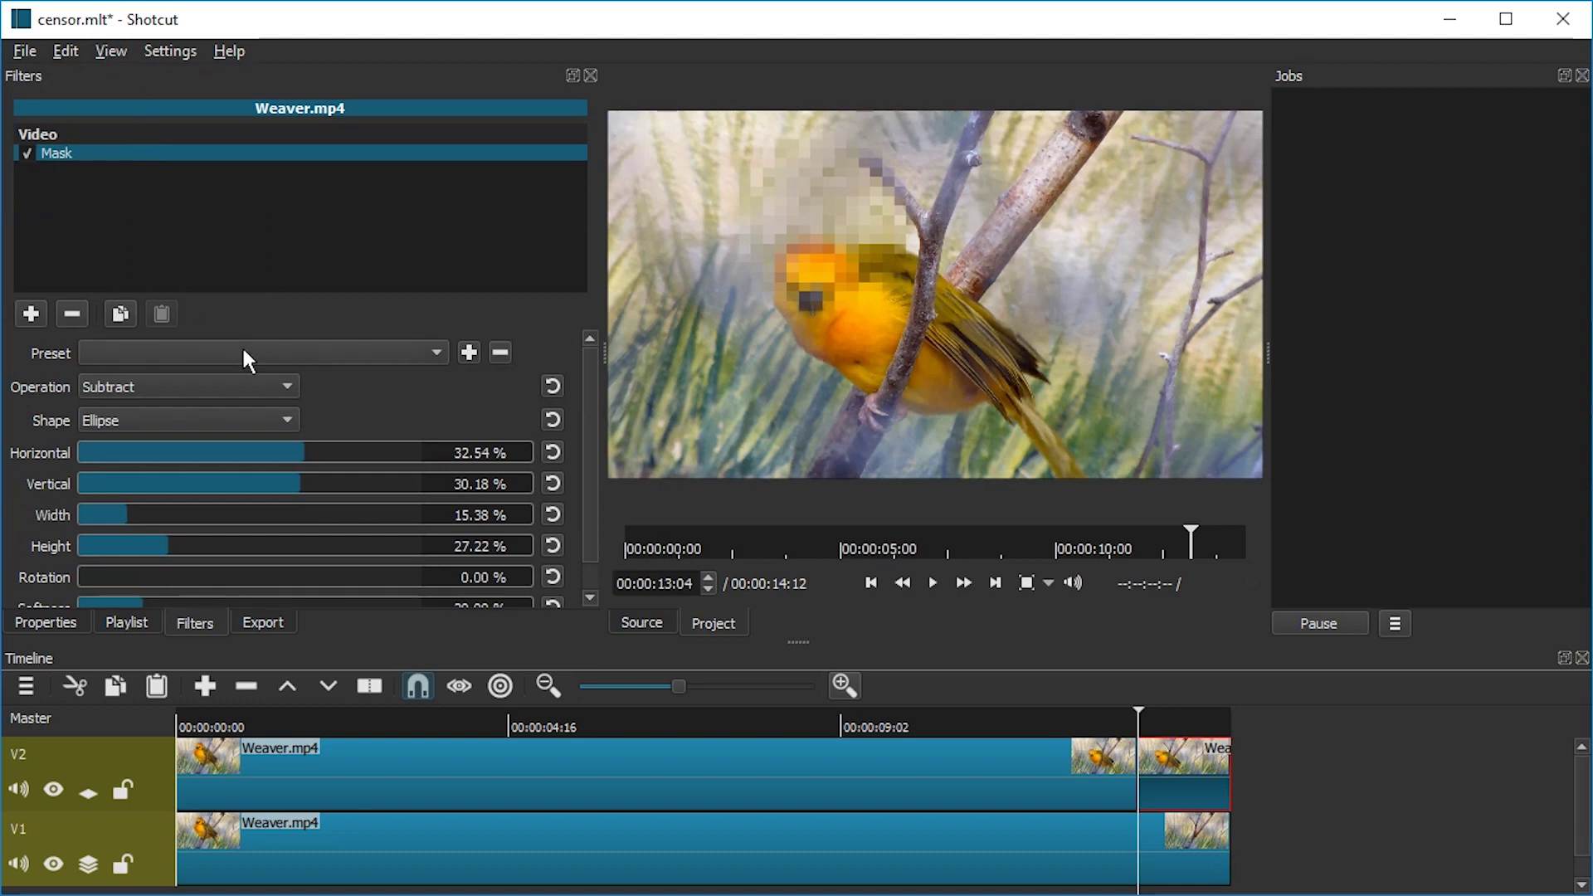
scroll(593, 440, "down", 1)
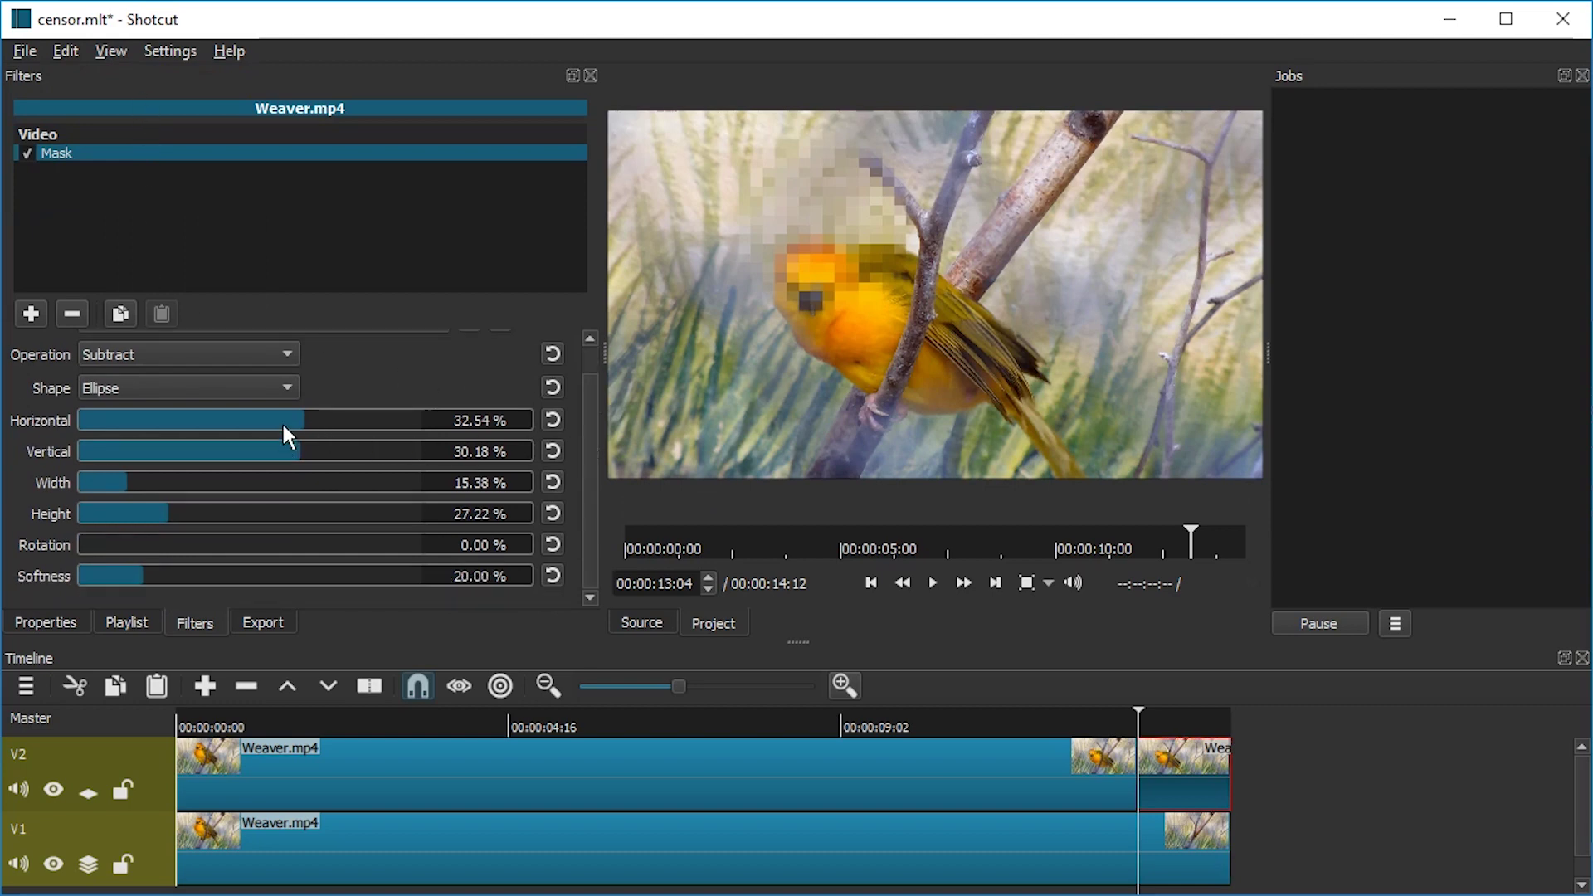
left_click_drag(299, 448, 297, 415)
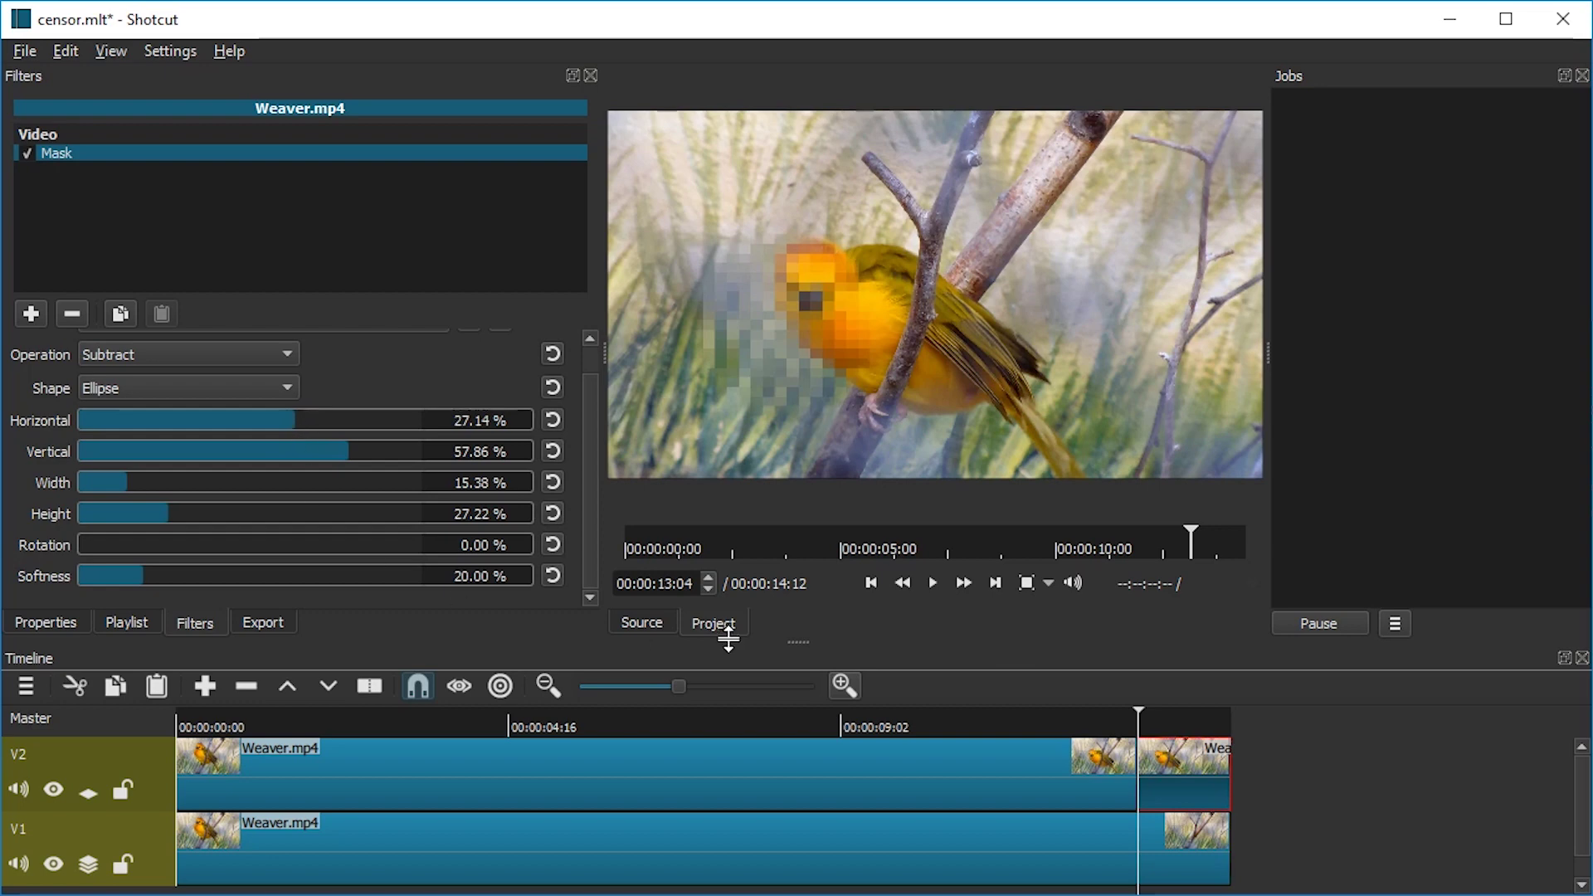
Step to 00:00:13:15, save the project, and split the V2 clip there
key("Right")
key("Right")
key("Right")
key("Right")
key("Right")
key("Right")
key("Right")
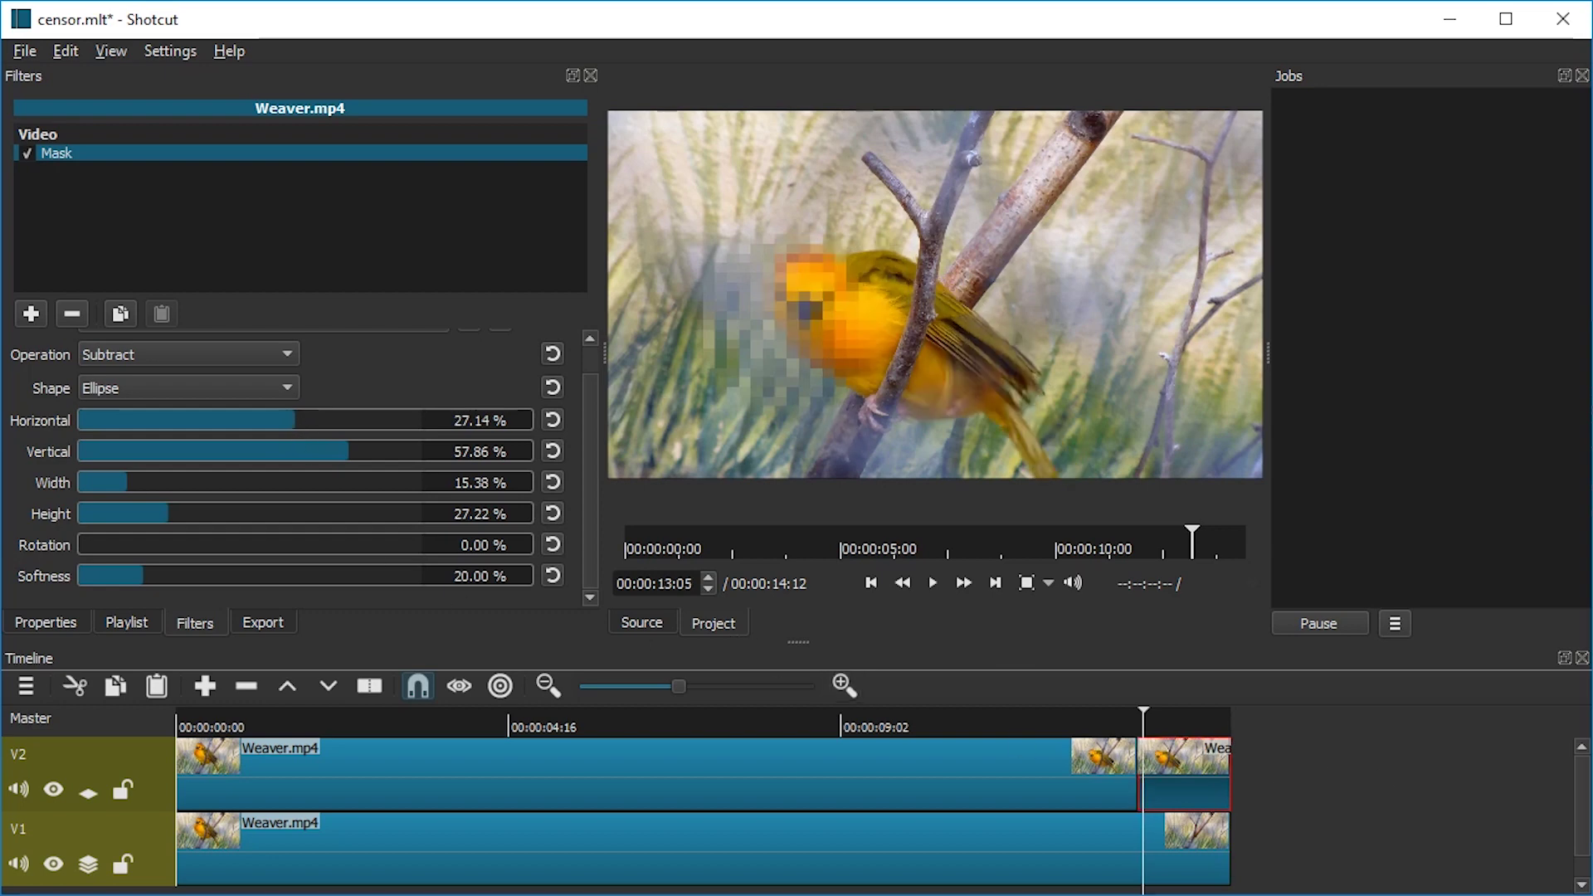
key("Right")
key("Right")
key("Right")
key("Right")
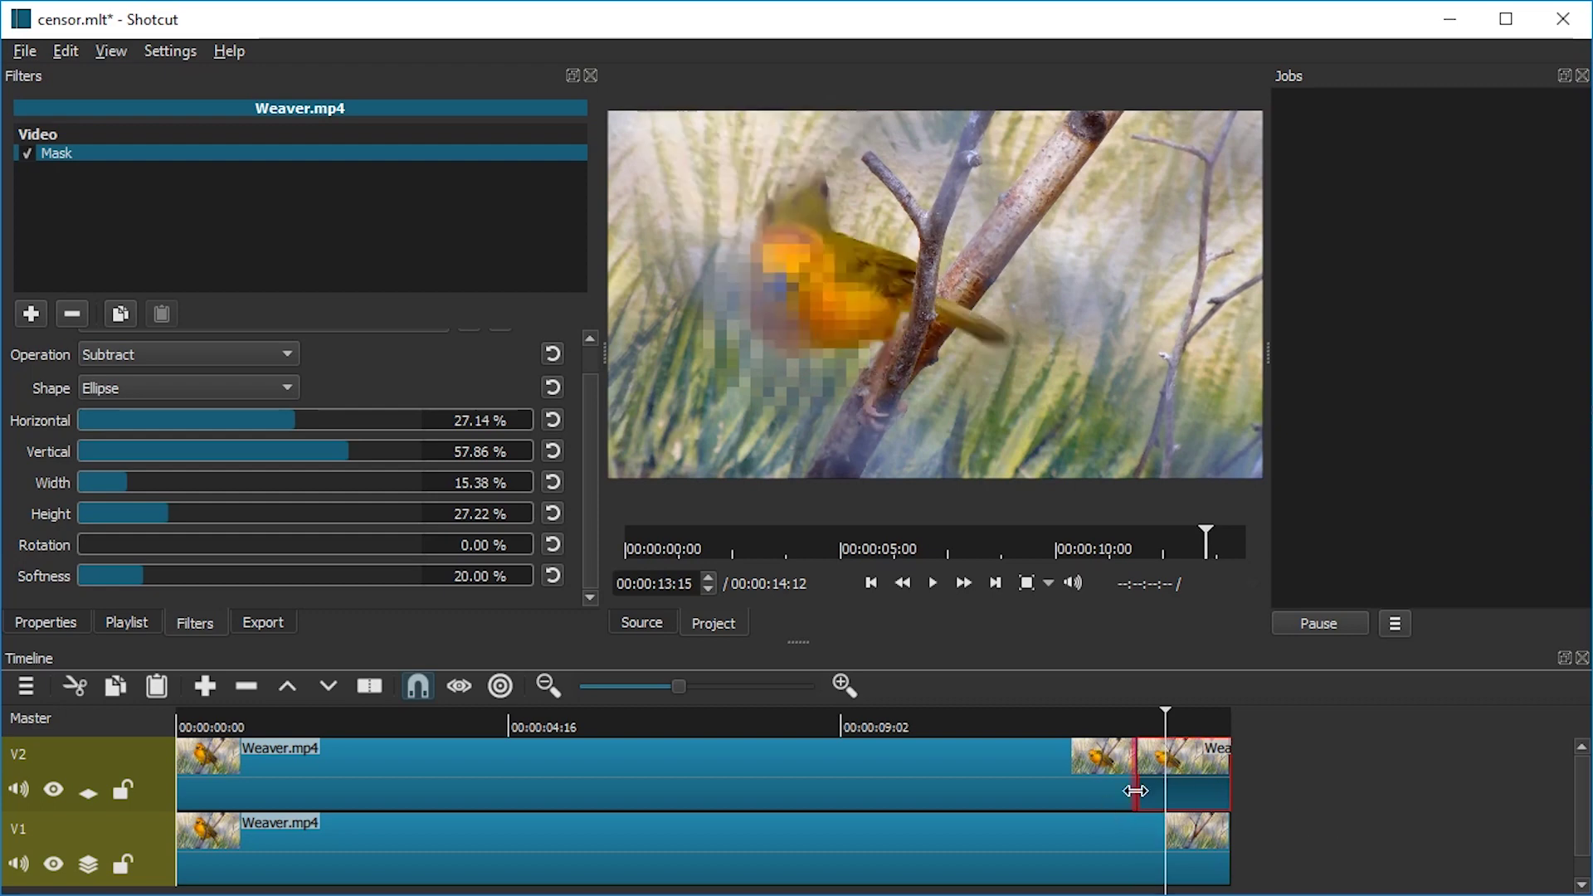
key("ctrl+s")
key("s")
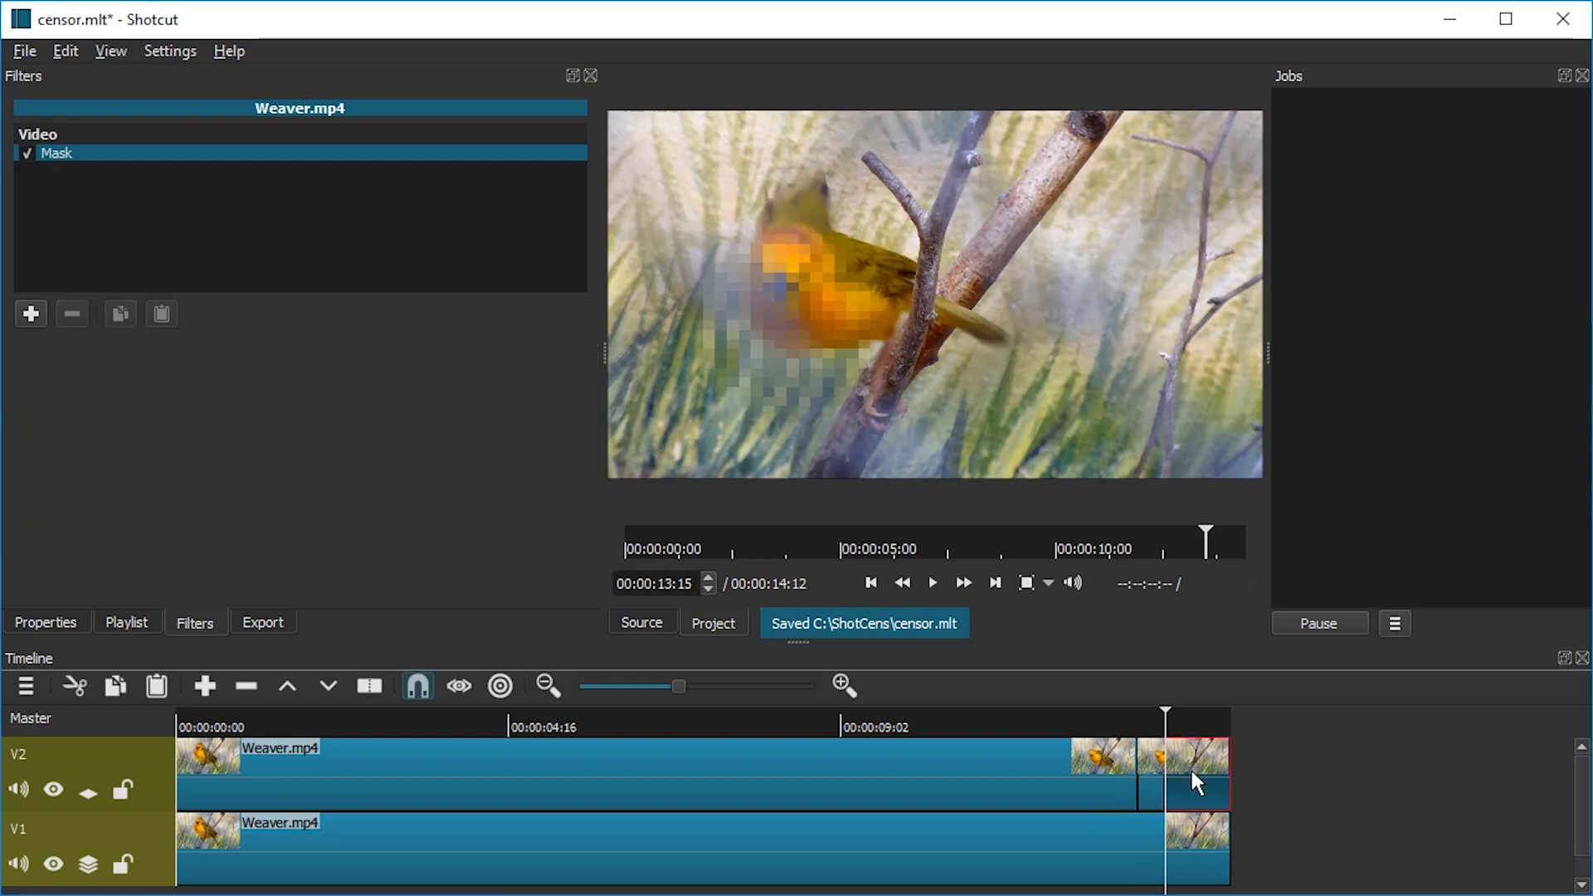
Set the new piece's mask to 45.00% vertical and 23.57% horizontal, then step toward 13:17
left_click(239, 153)
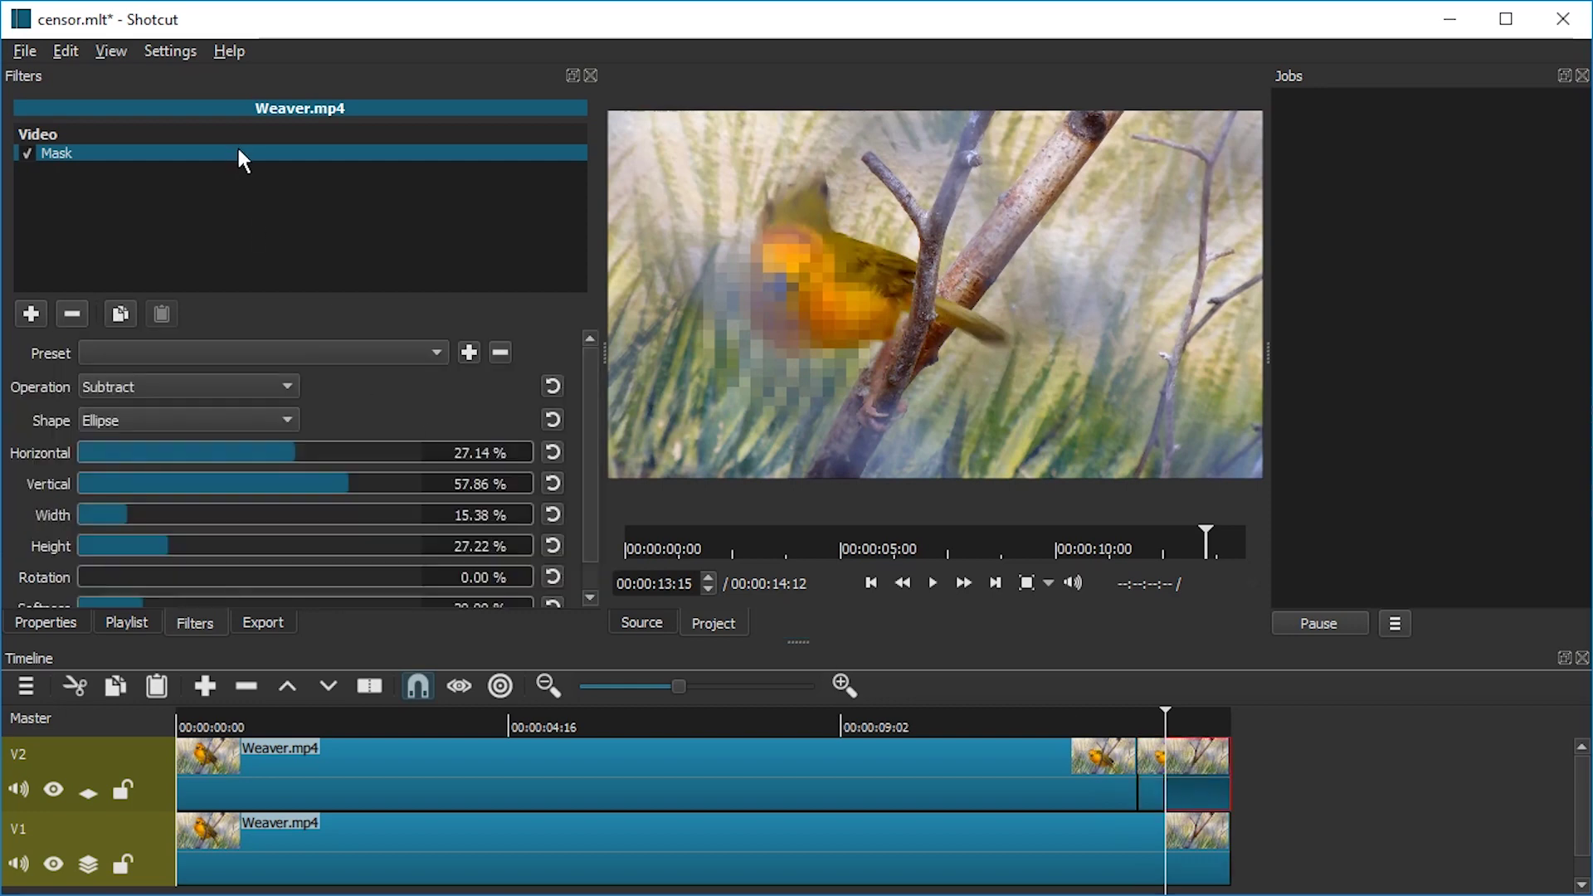
left_click(340, 481)
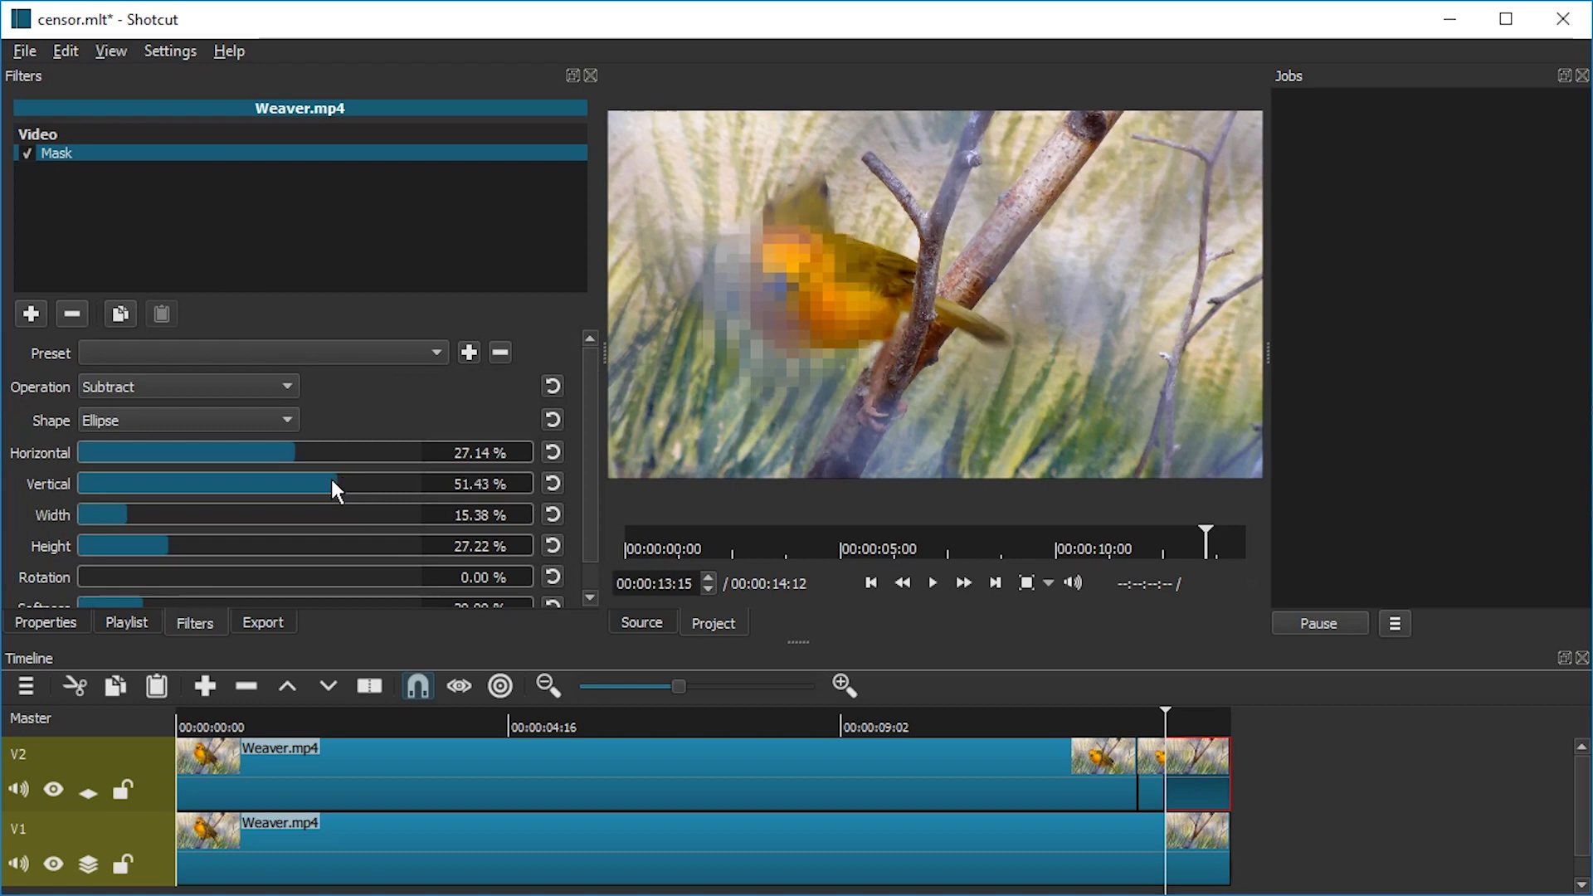
mouse_move(330, 476)
left_mouse_down()
mouse_move(311, 475)
mouse_move(328, 476)
left_mouse_up()
left_click(290, 452)
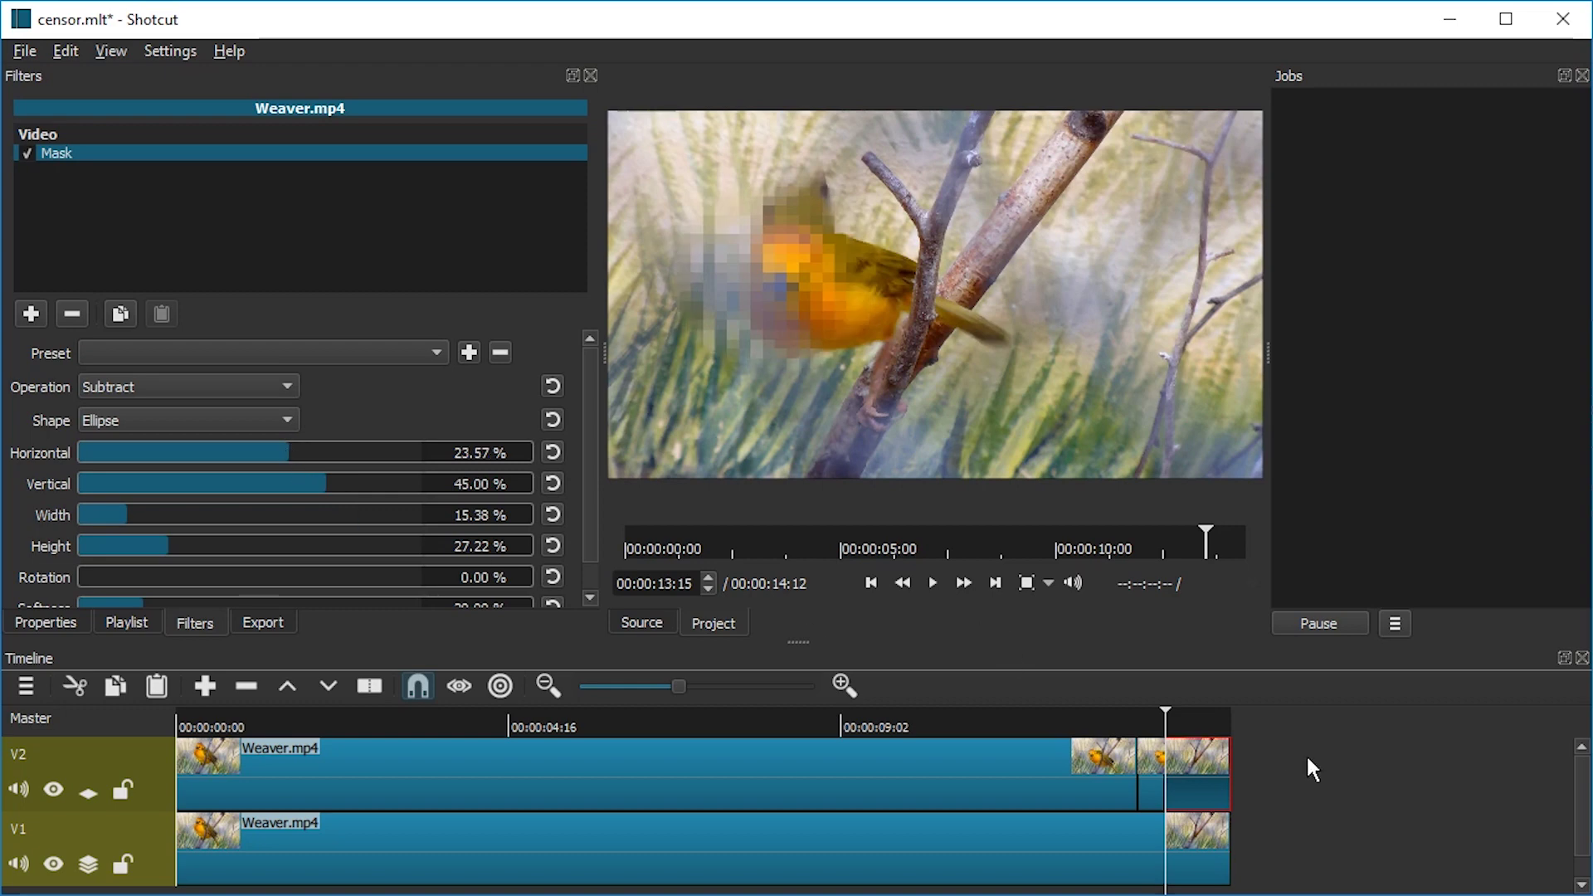
key("Right")
key("Right")
key("Right")
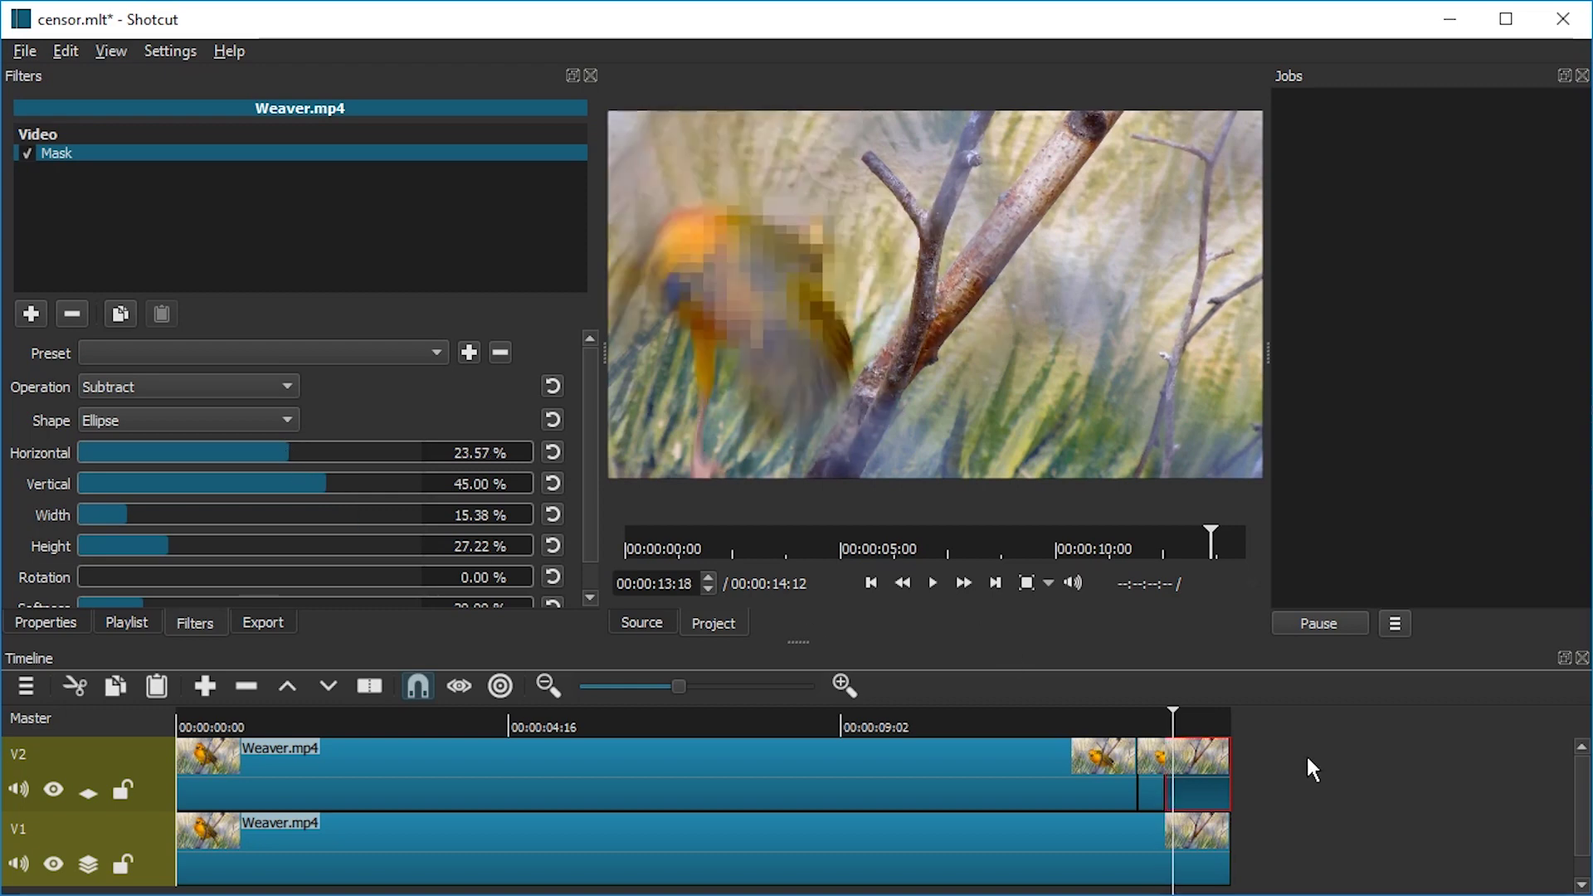
key("Left")
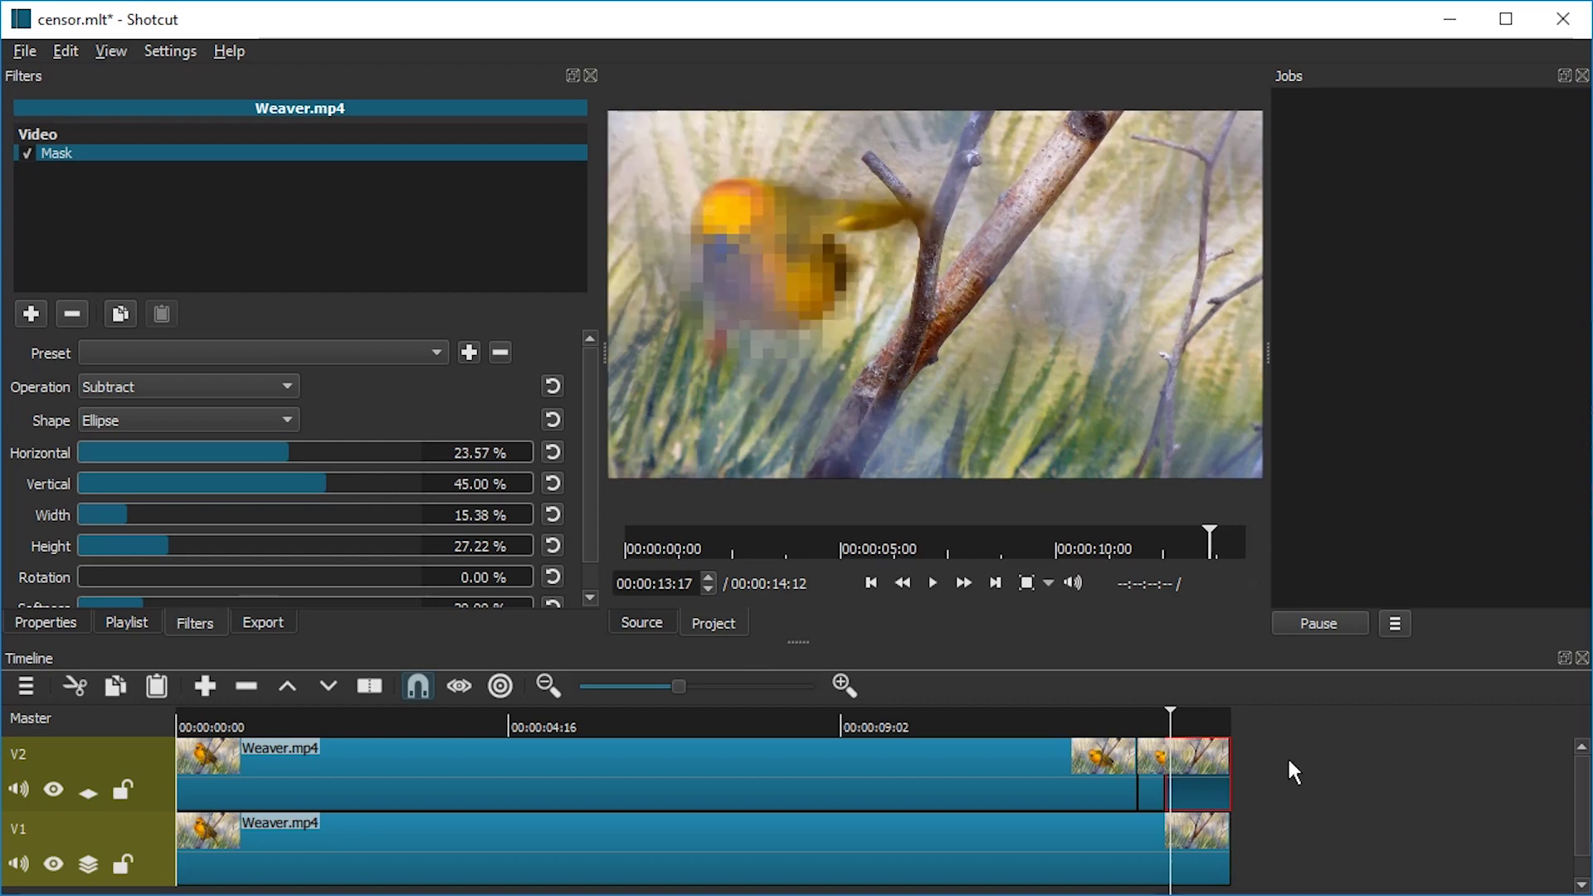
Split the clip at 00:00:13:17, then reposition and widen the new piece's mask over the bird's head
key("s")
left_click(1207, 762)
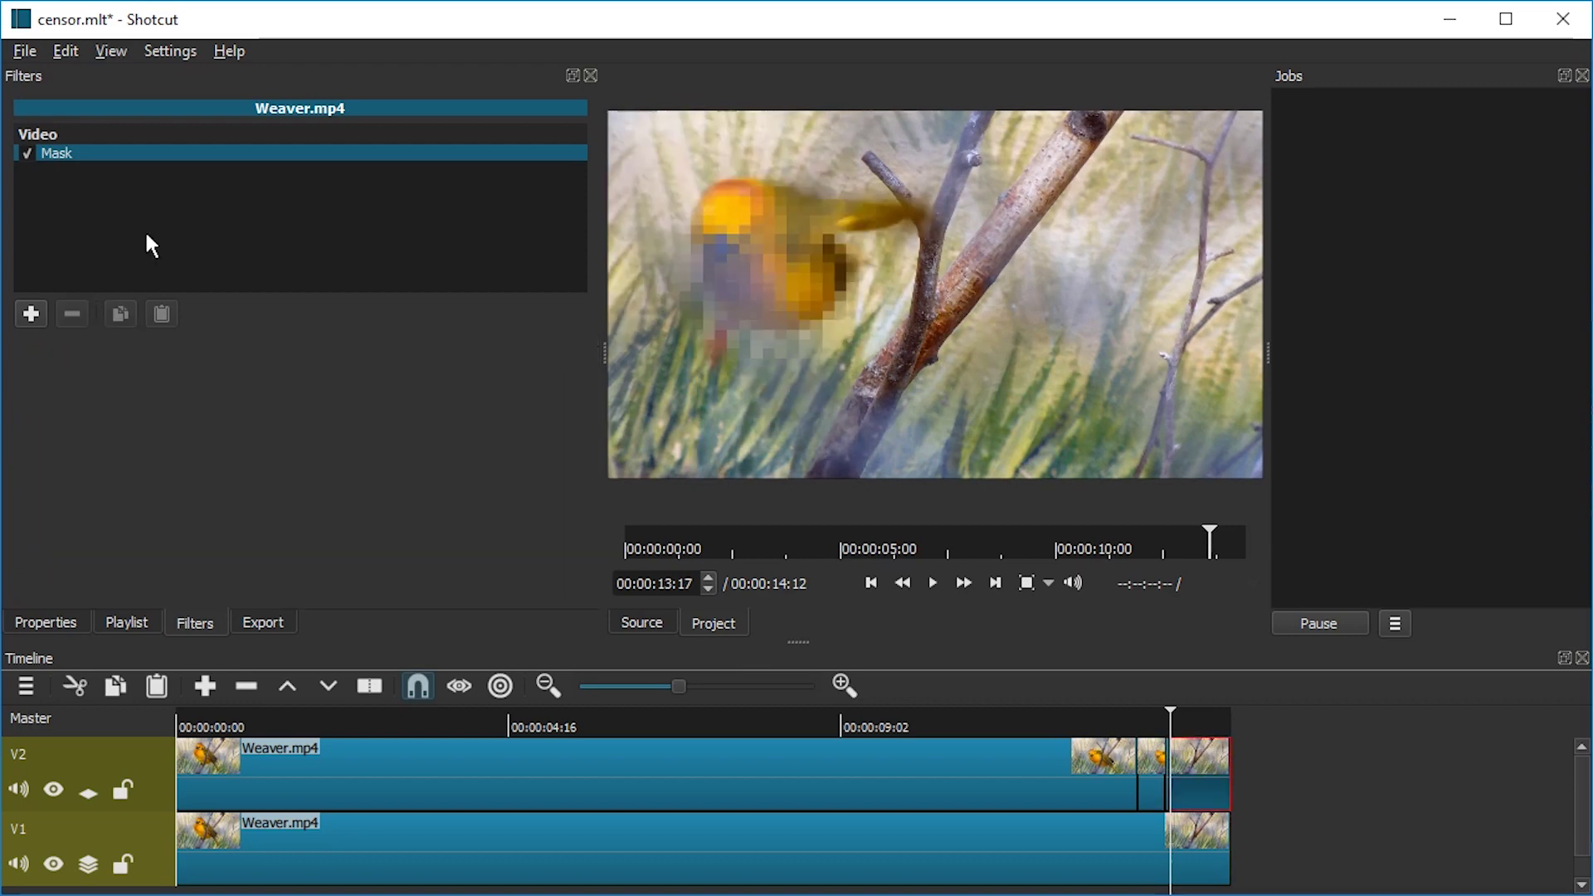
left_click(92, 153)
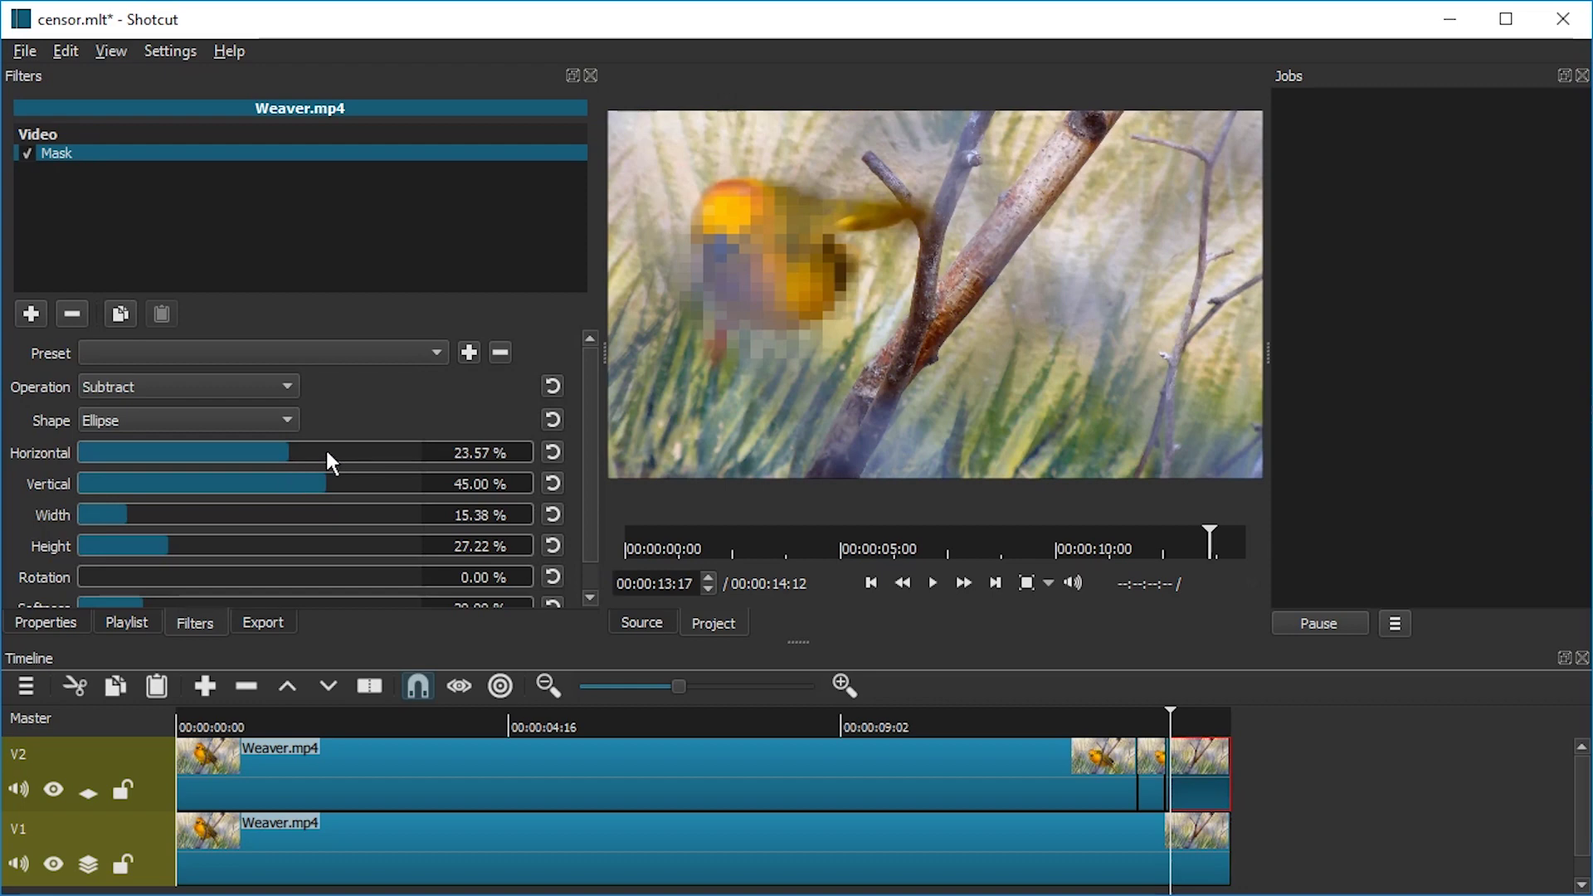
left_click_drag(302, 452, 304, 487)
left_click(323, 483)
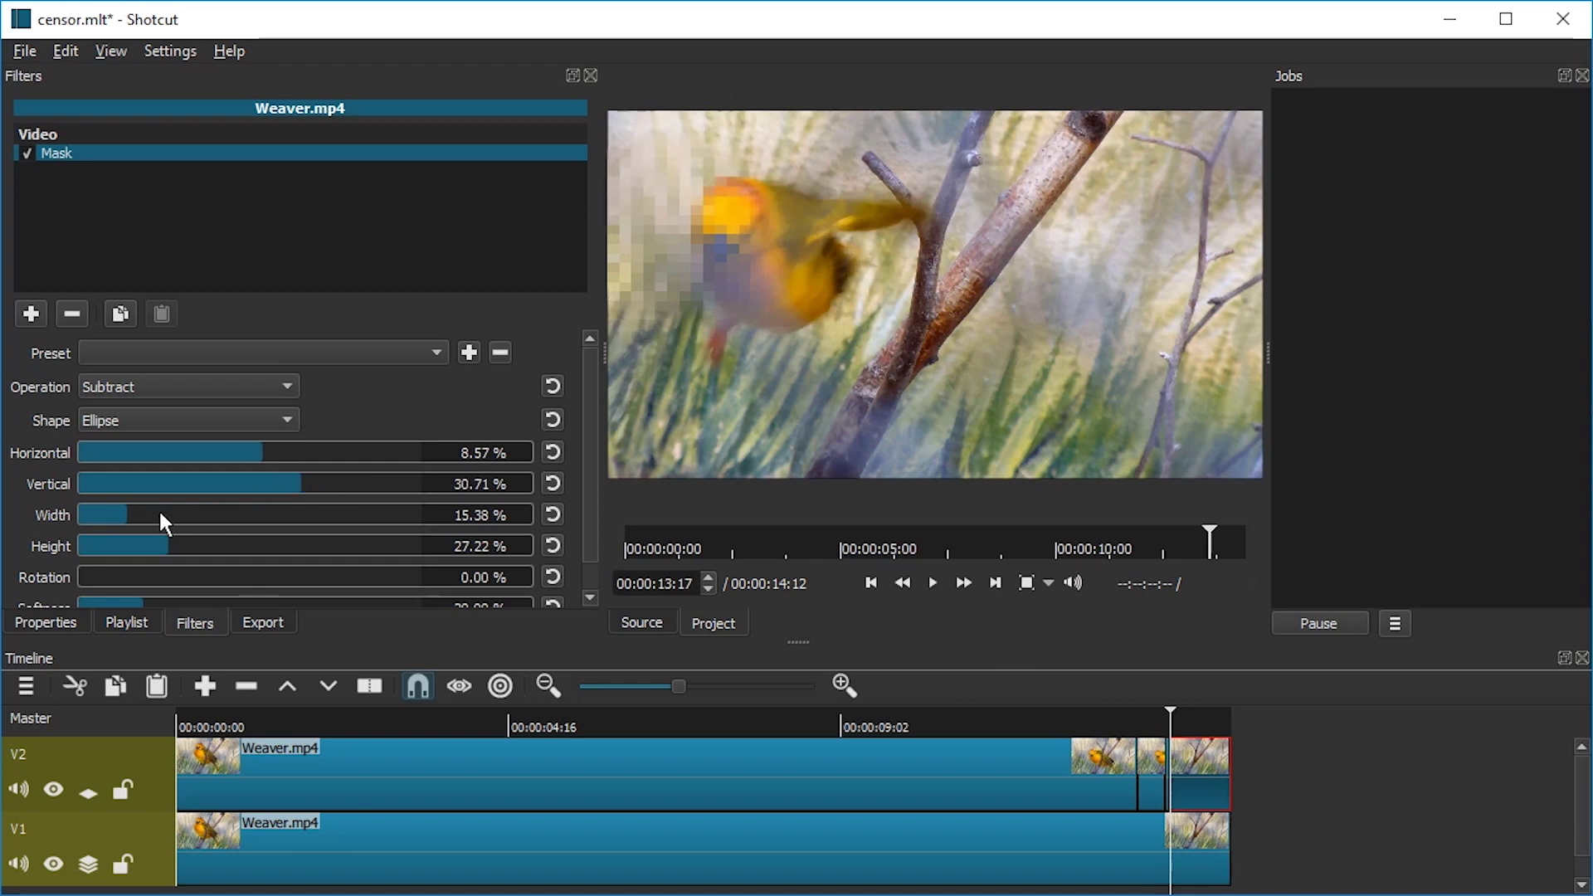
left_click_drag(160, 514, 192, 552)
key("Right")
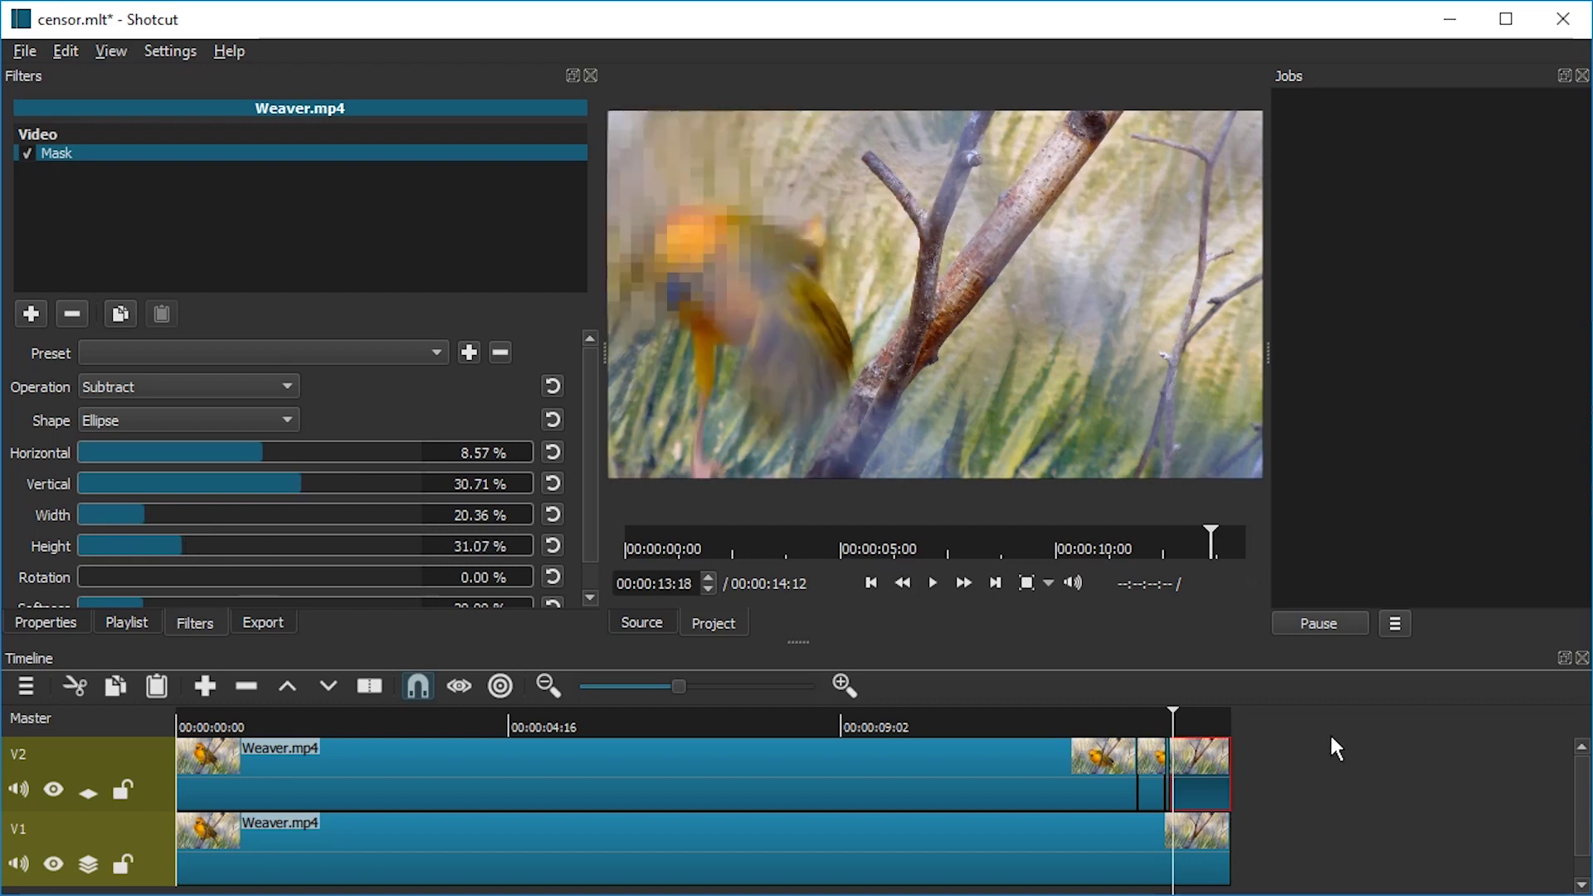
key("Right")
key("Left")
key("Left")
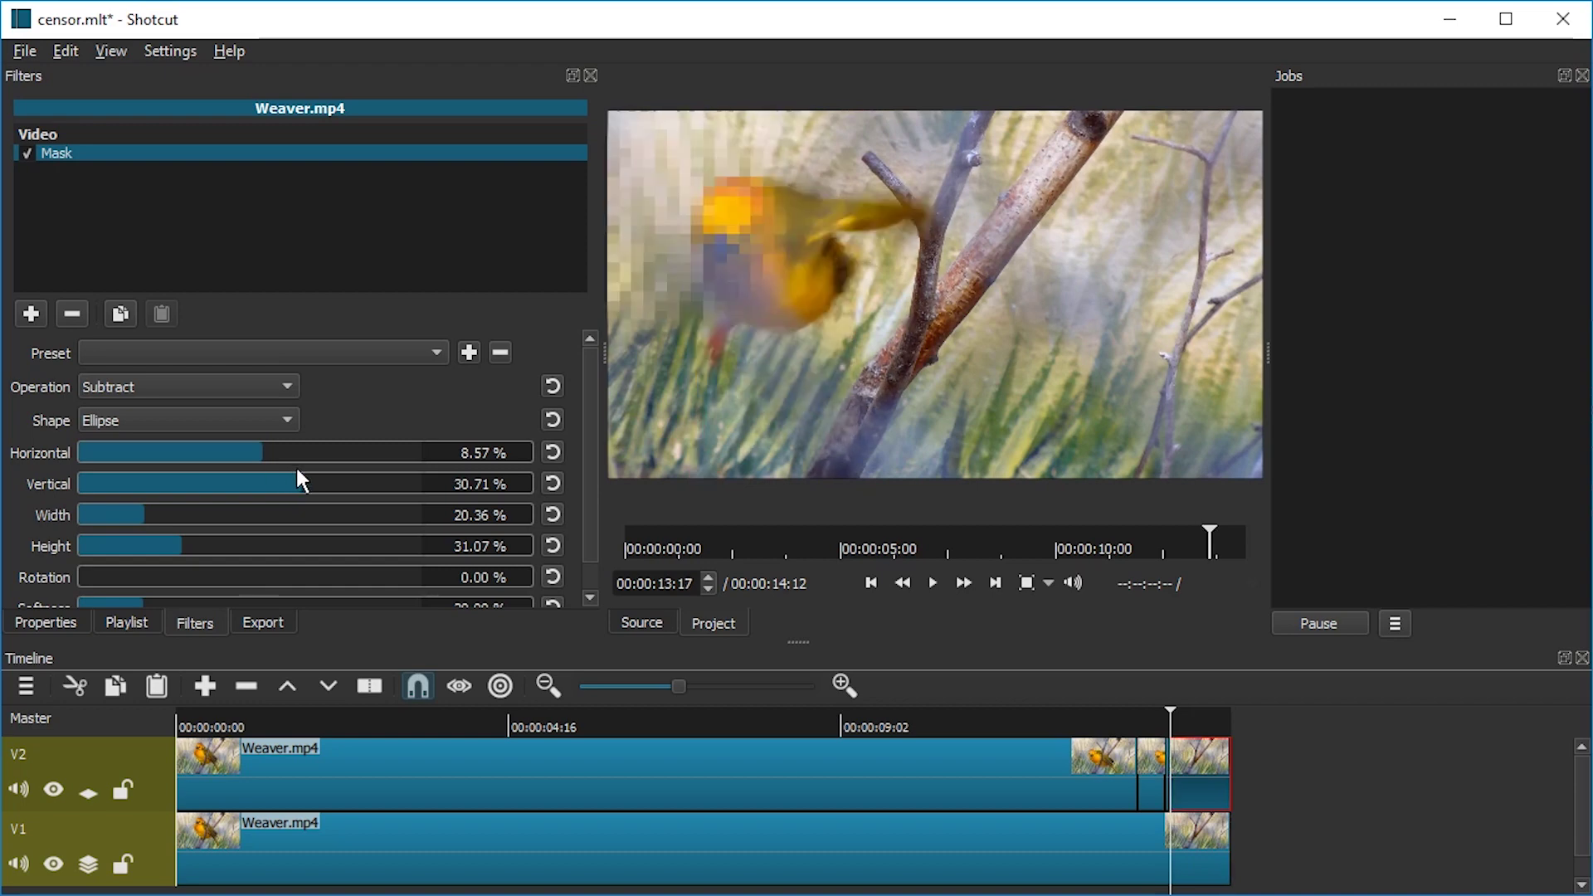
left_click_drag(298, 472, 334, 488)
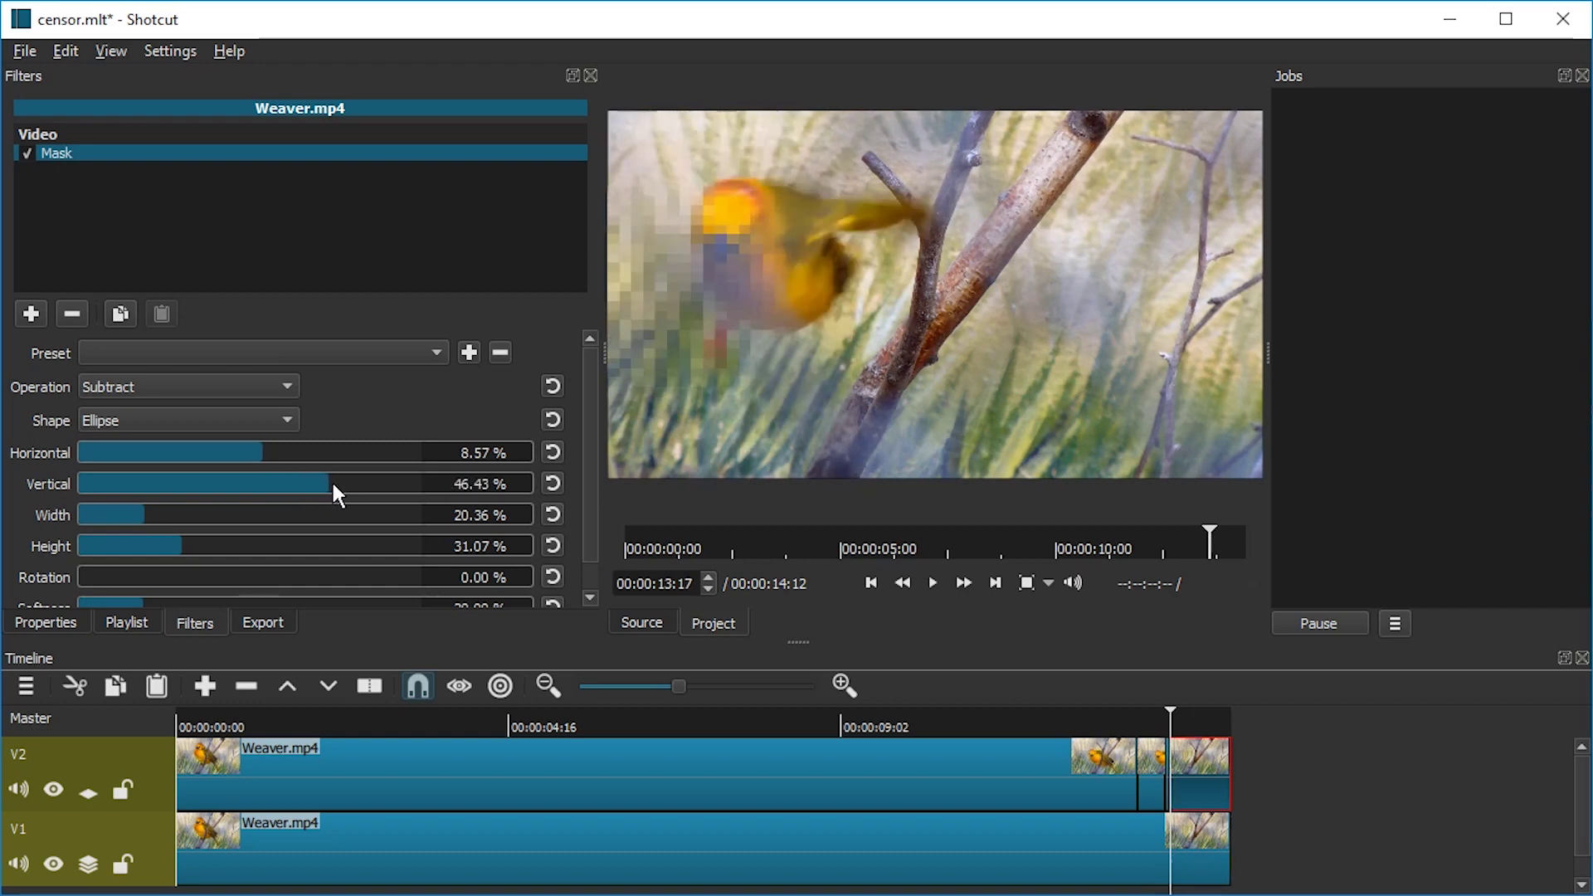
Split again at 00:00:13:20 and move that piece's mask to Vertical 91.43%, Horizontal 3.57%
key("Right")
key("Right")
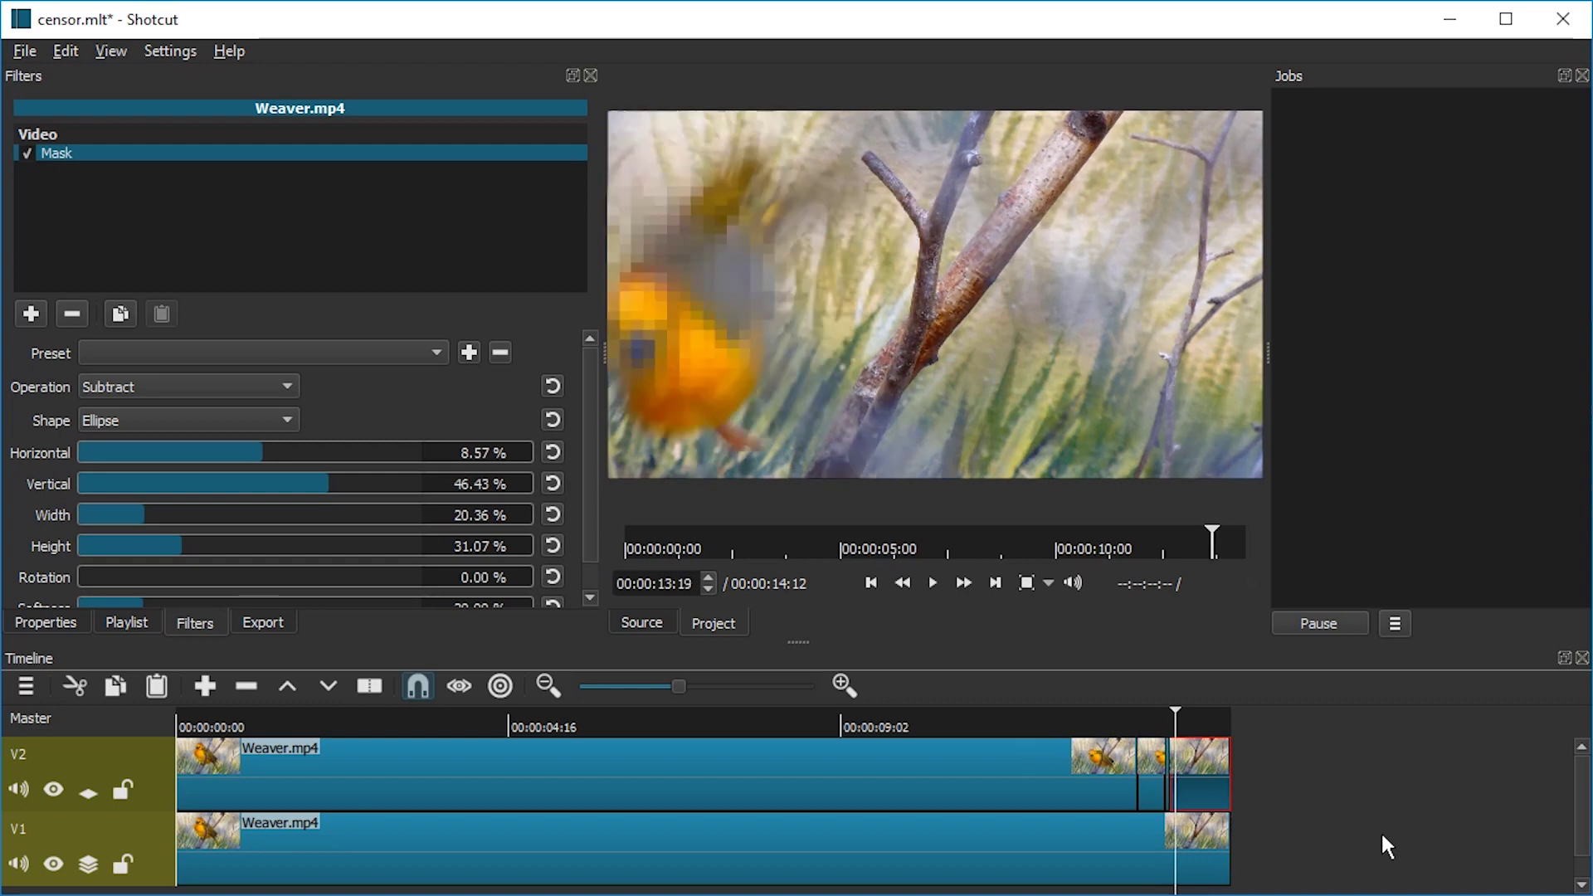
key("Right")
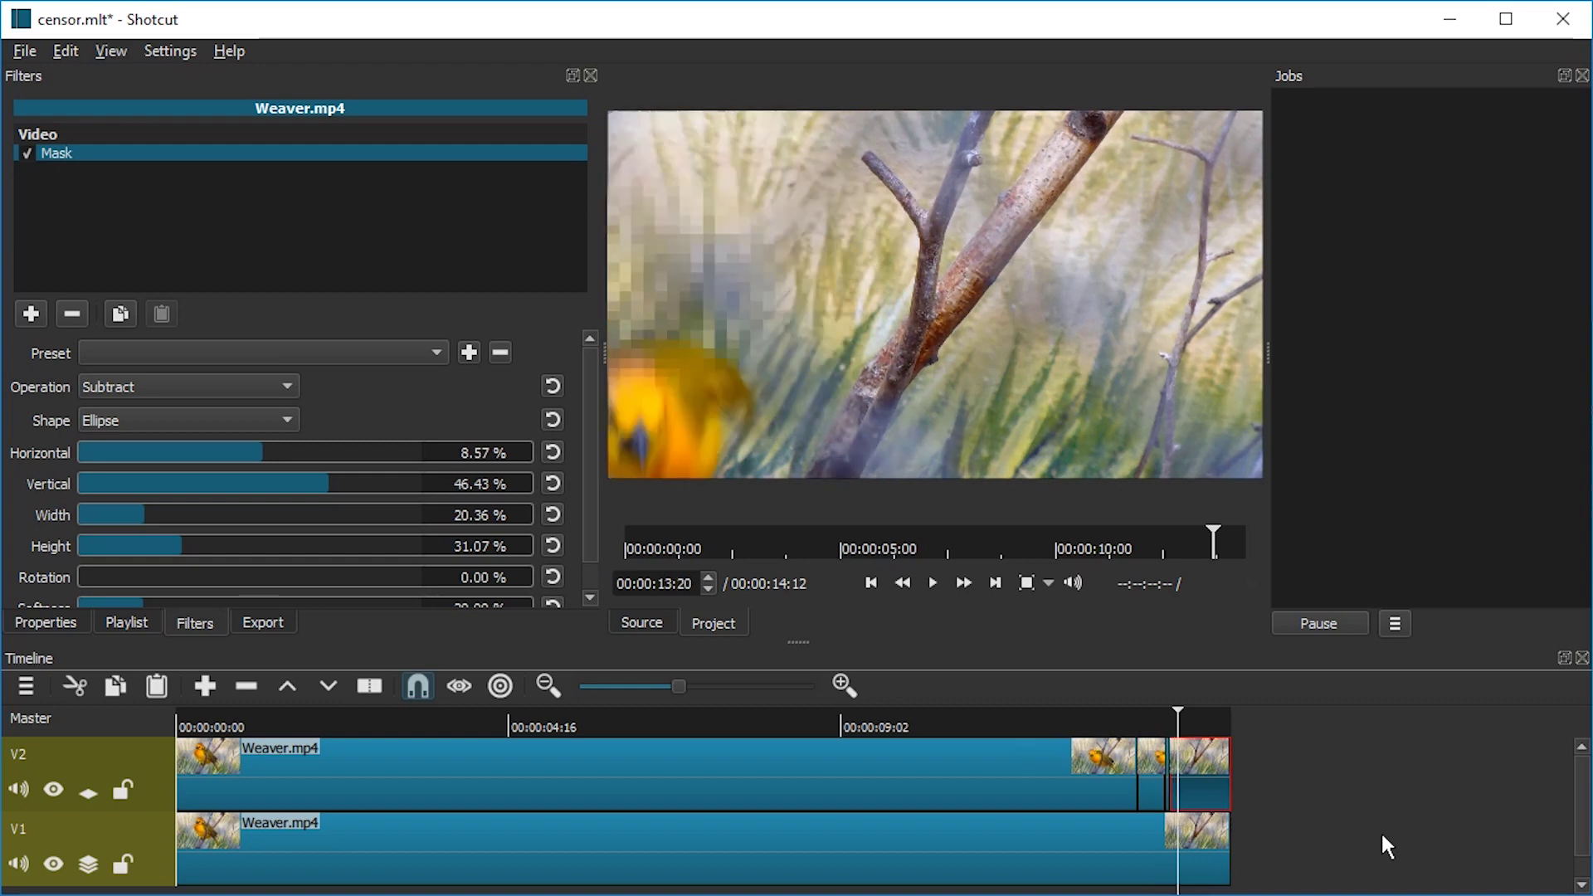
key("s")
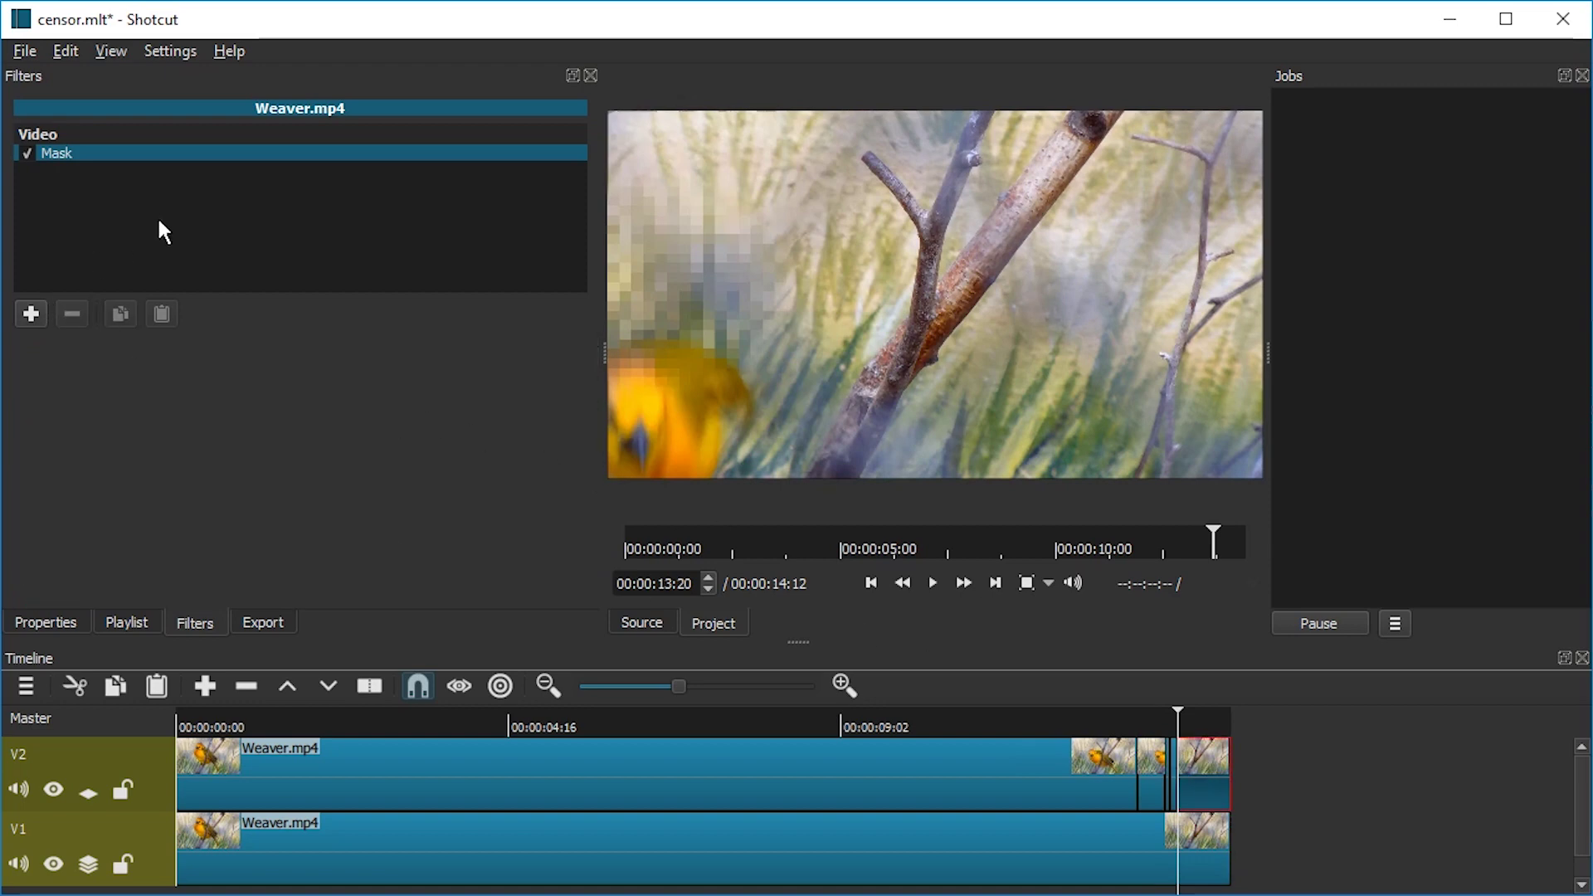
left_click(164, 153)
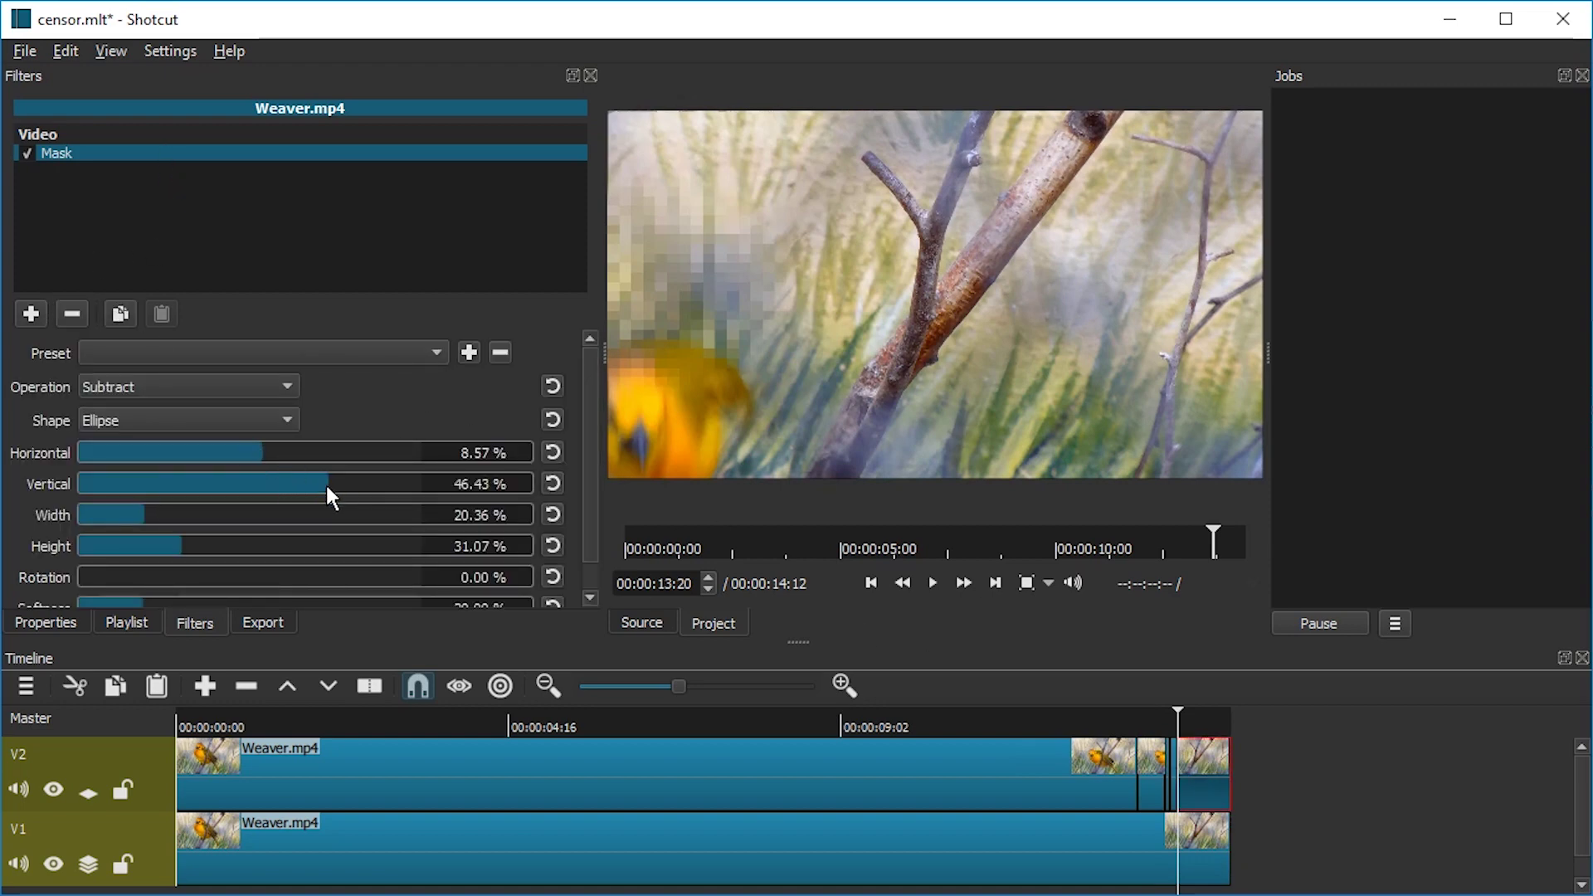
left_click_drag(327, 487, 411, 492)
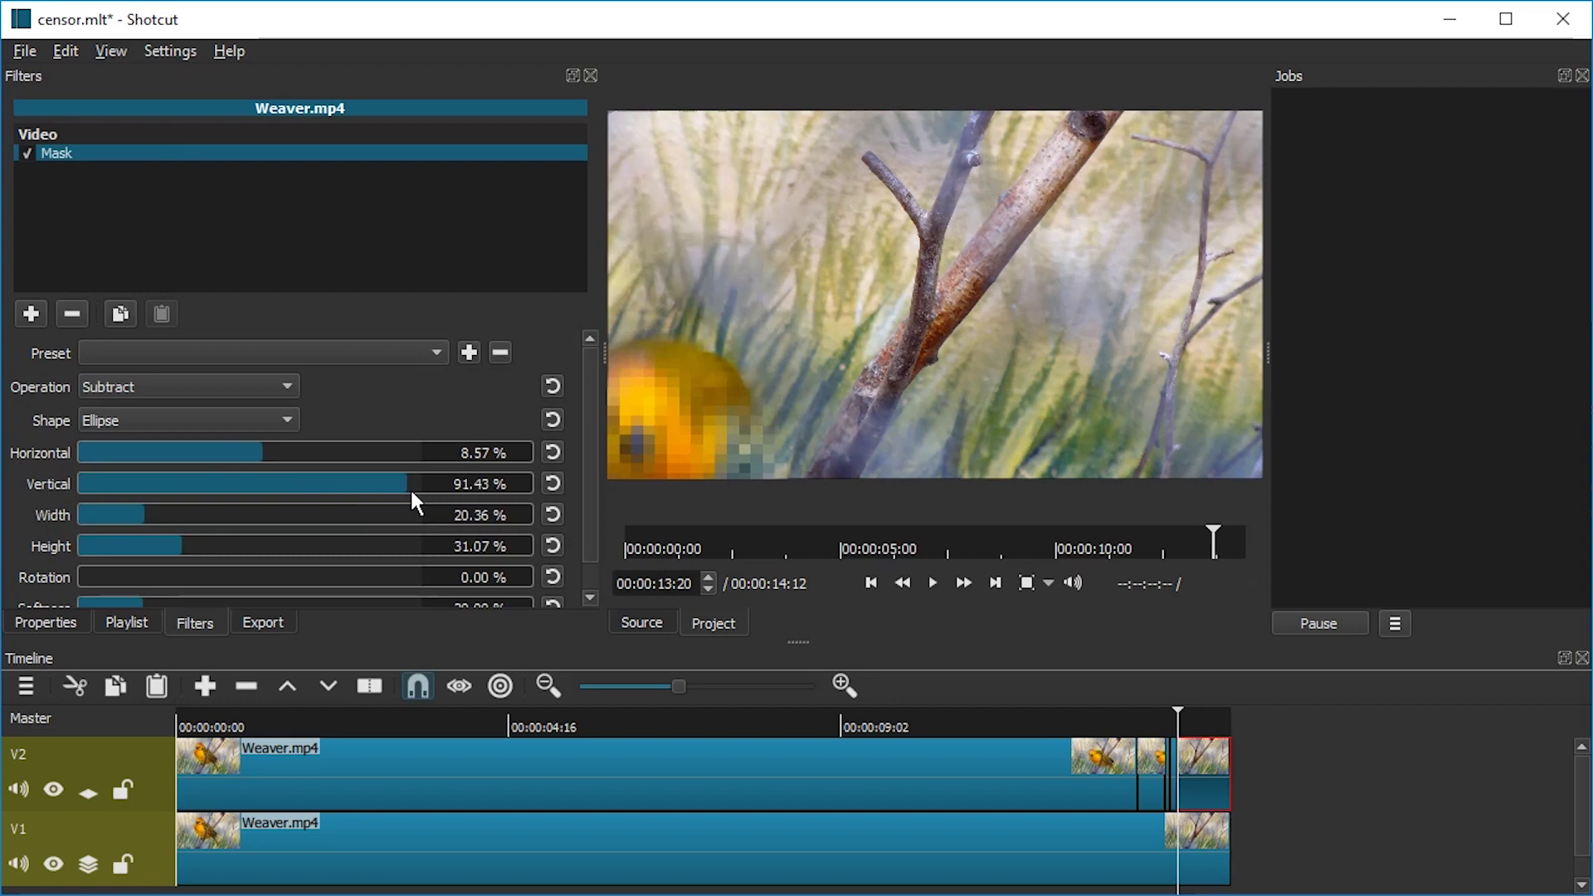
left_click_drag(264, 452, 256, 455)
Save the project to censor.mlt and switch off the Mask filter on the final V2 clip
key("Right")
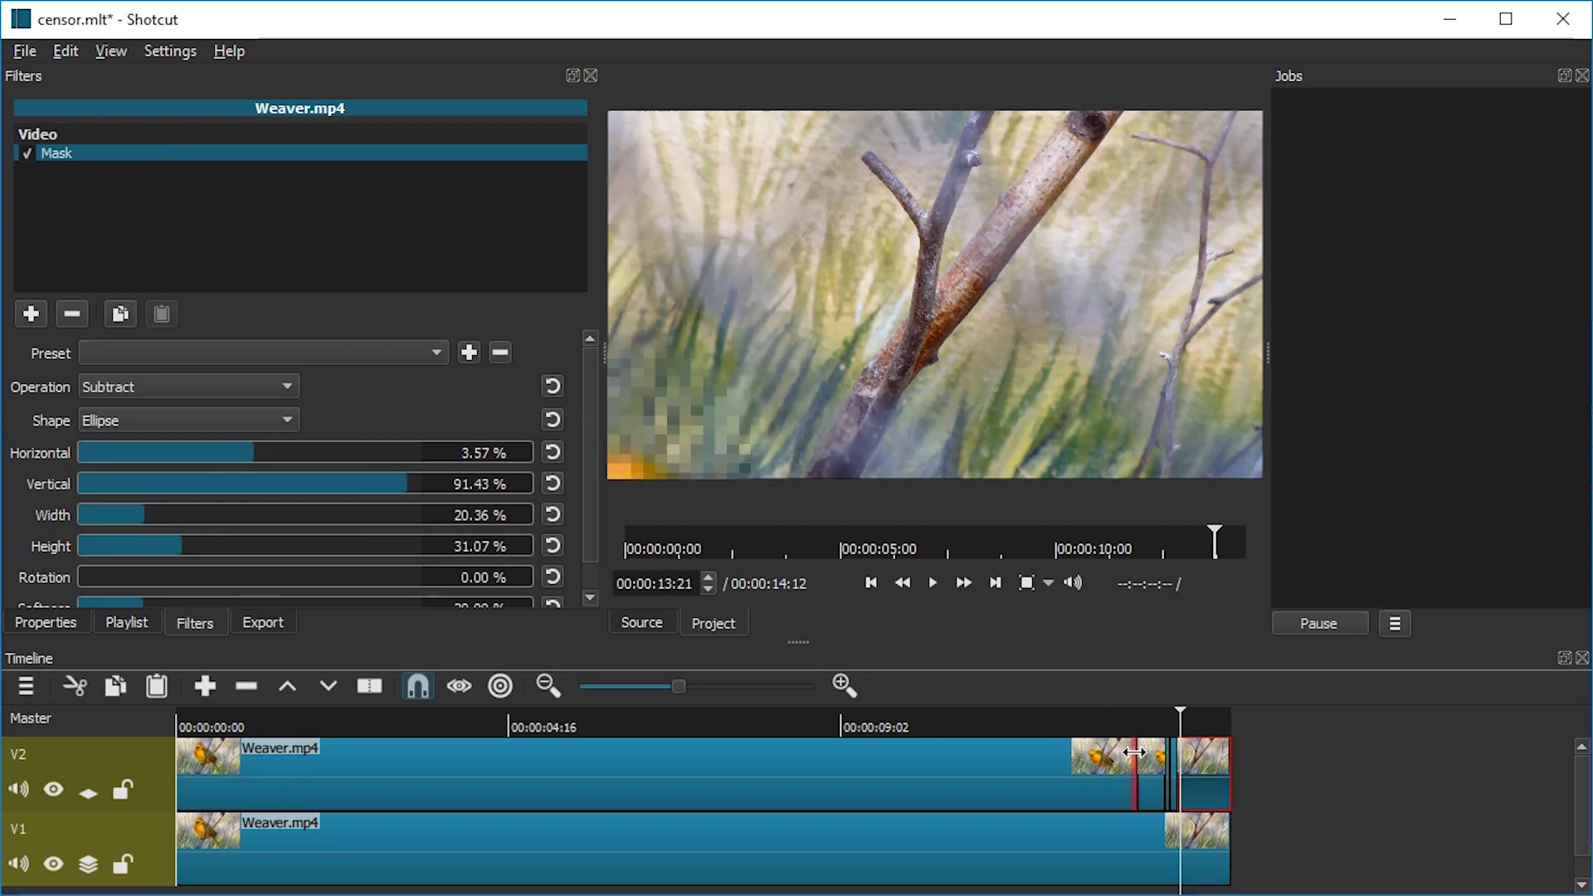
key("Right")
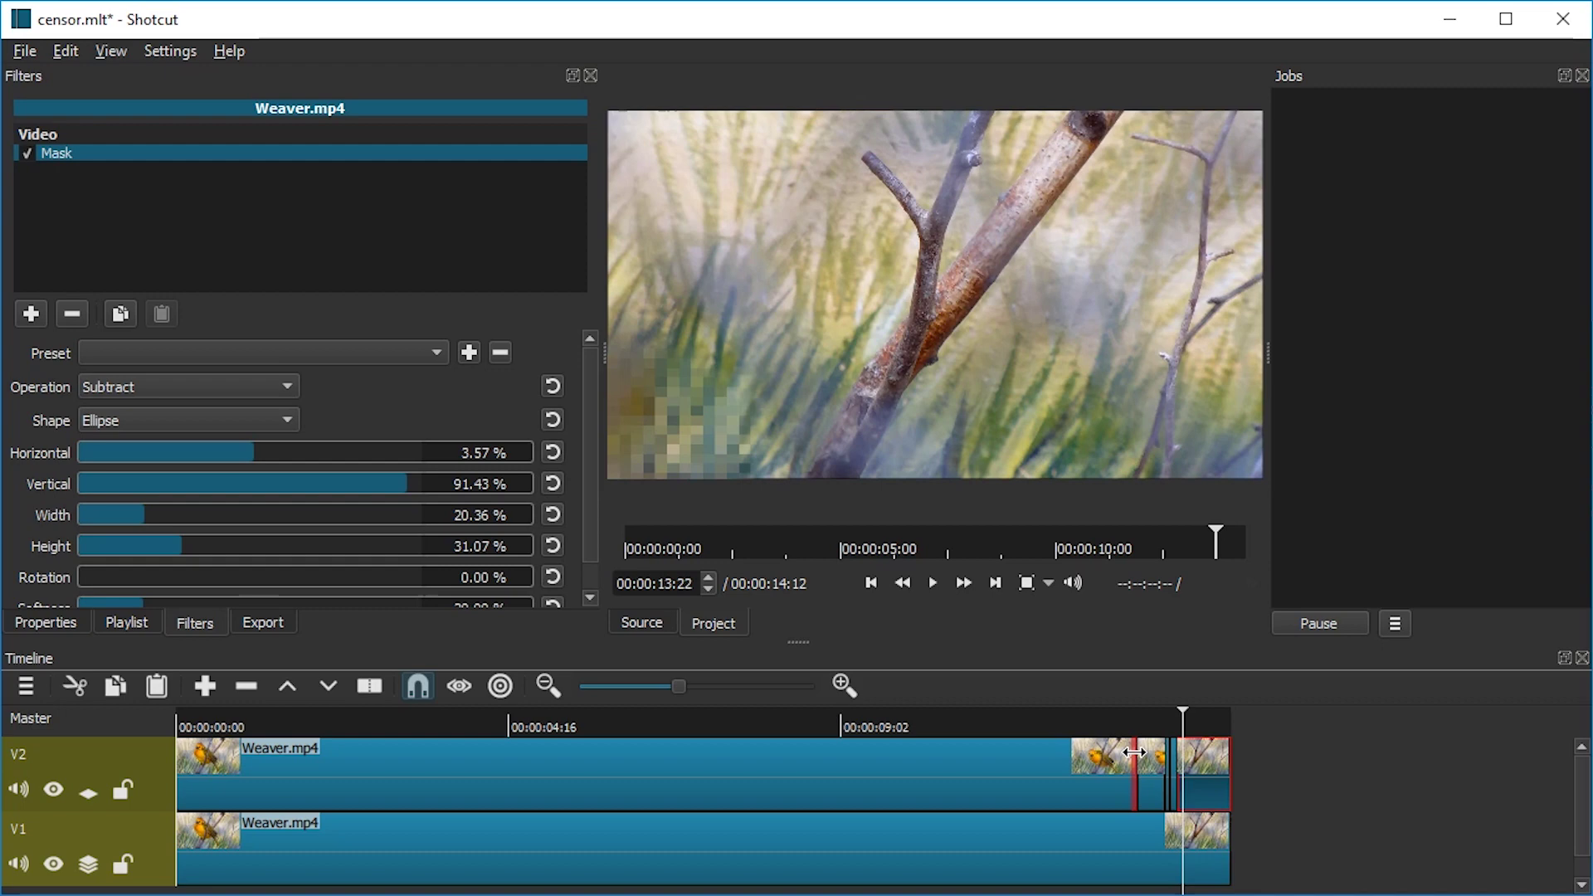
left_click(1223, 782)
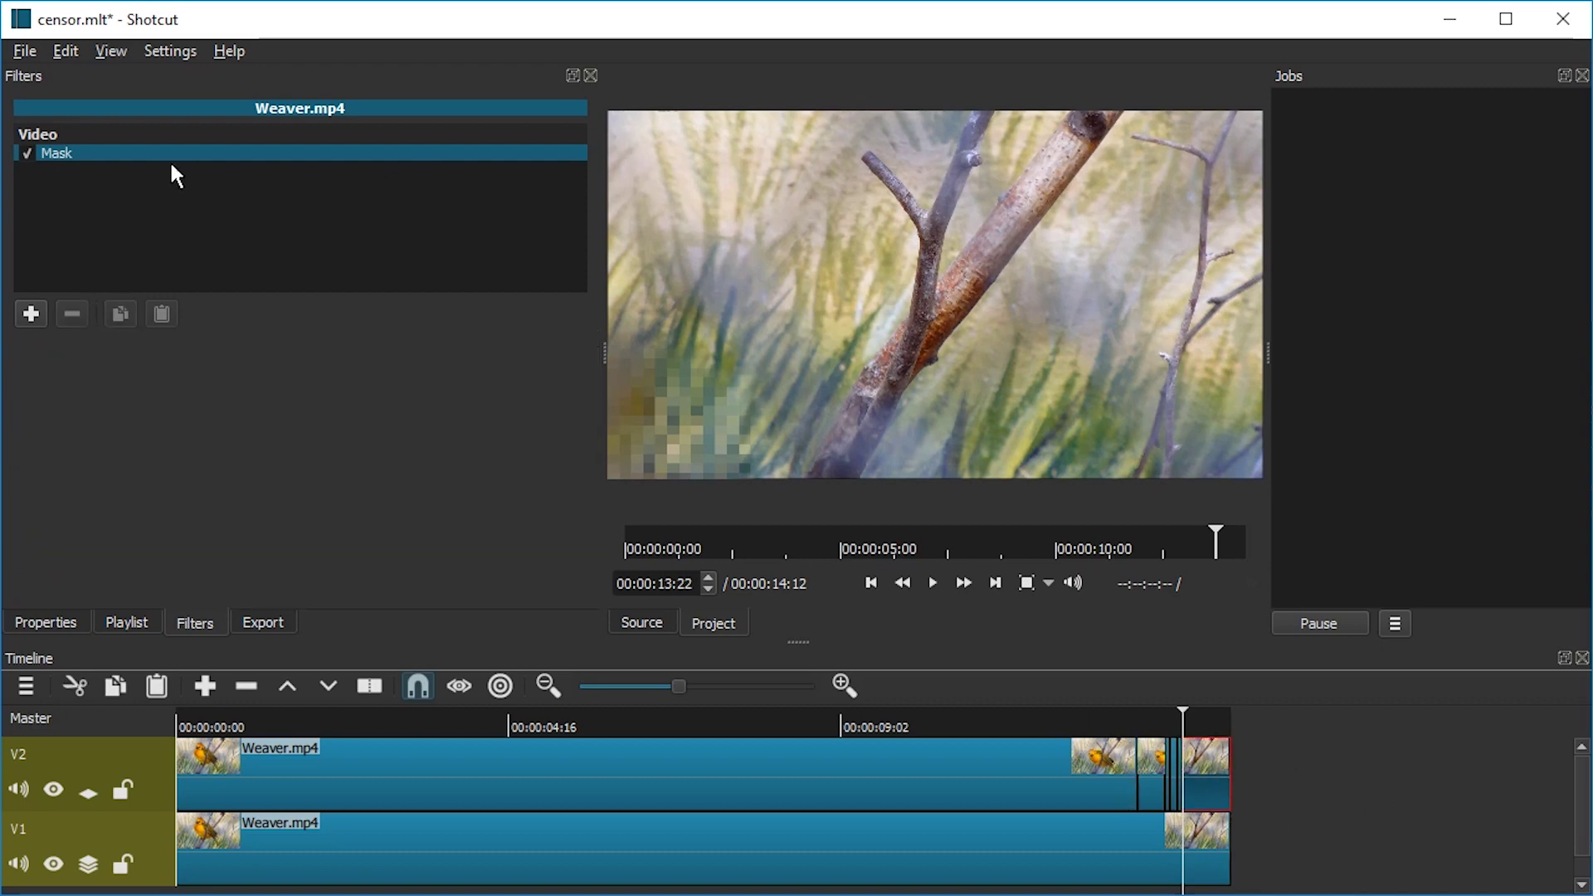
key("ctrl+s")
left_click(30, 150)
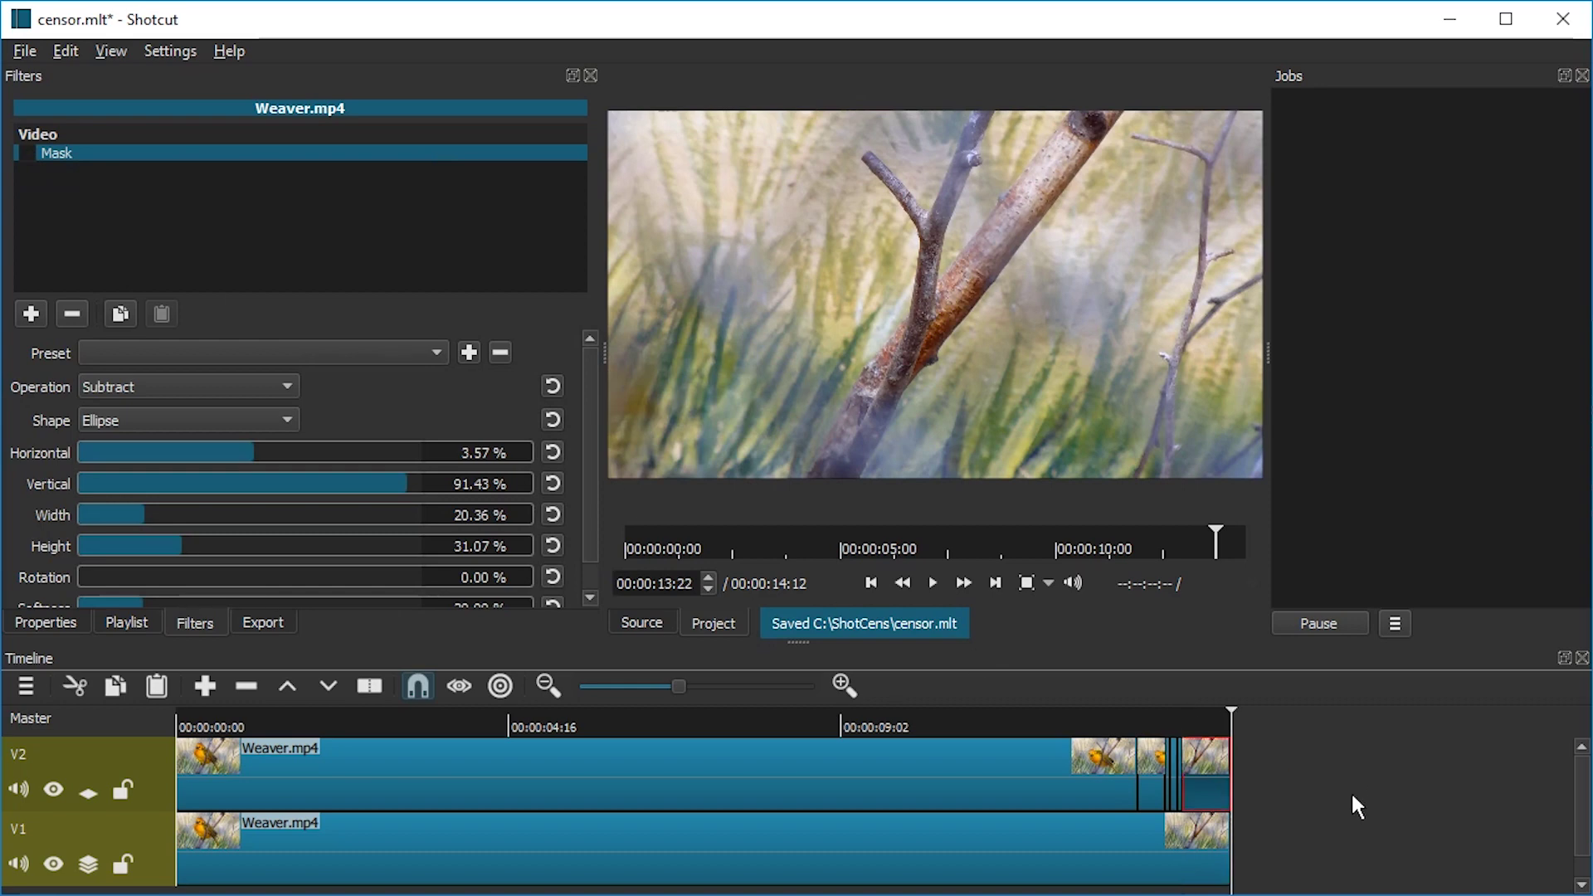
left_click(945, 718)
Preview from the start, then turn on Blur (94 x 72 px) for the lower Weaver.mp4 clip
key("Home")
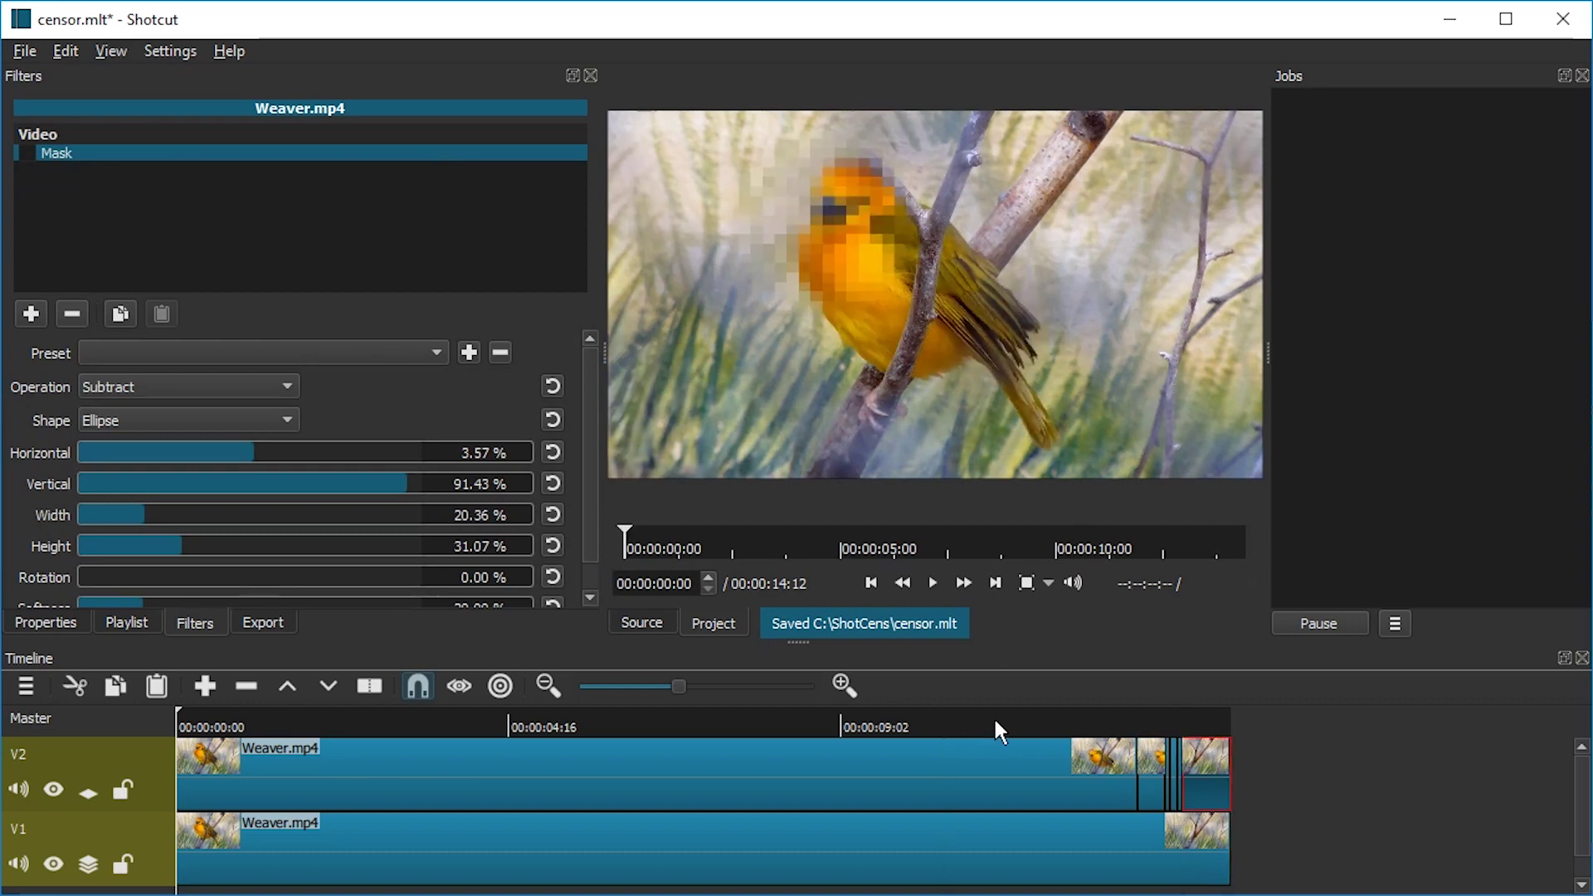
key("space")
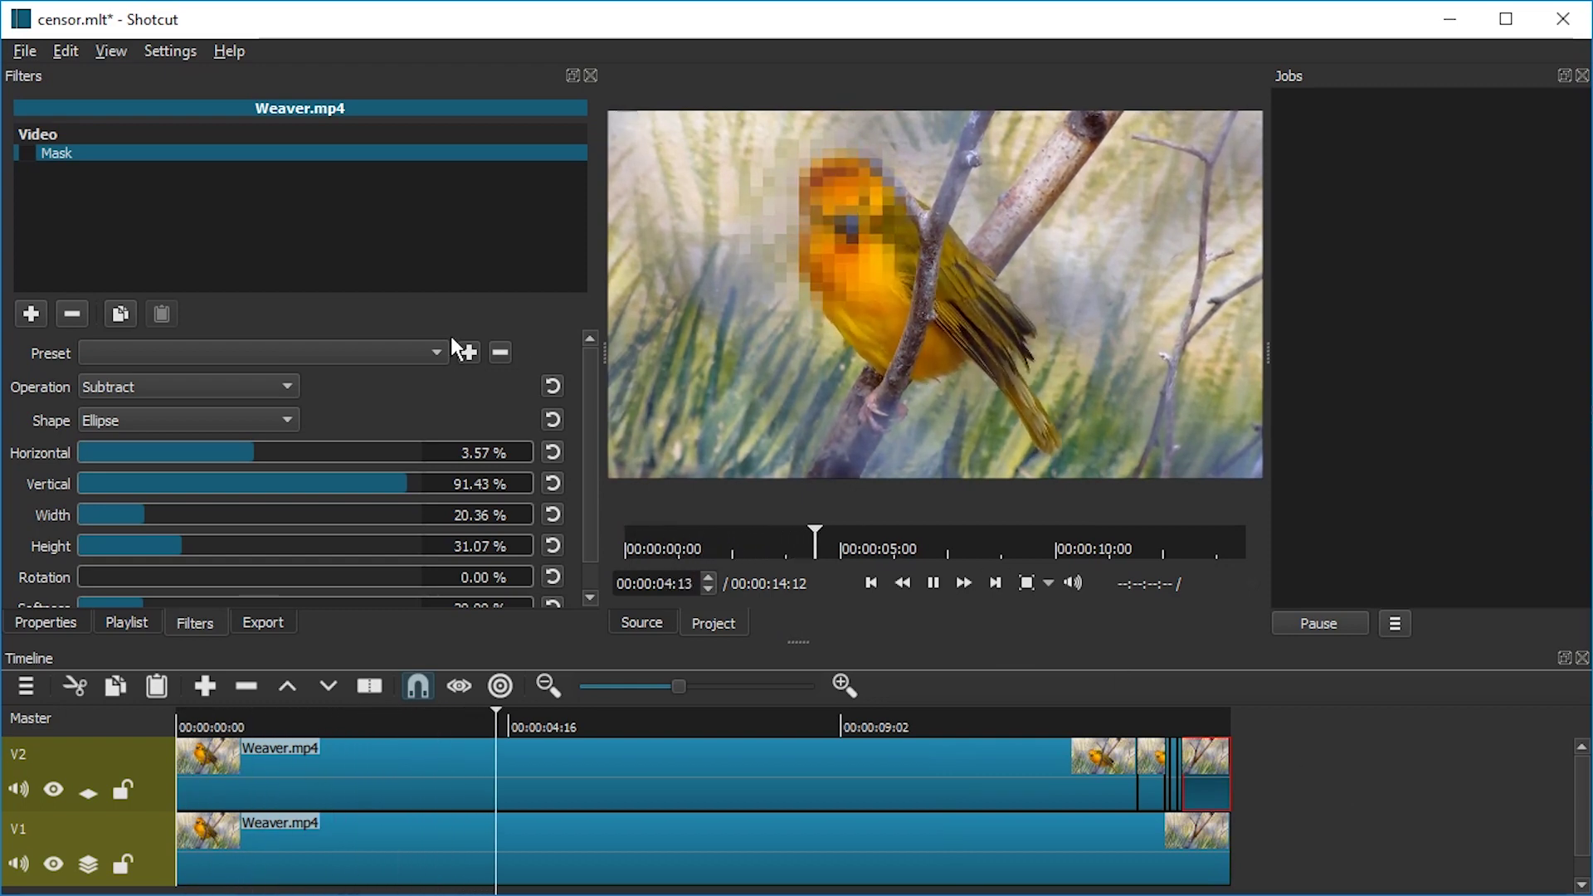
key("space")
left_click(898, 840)
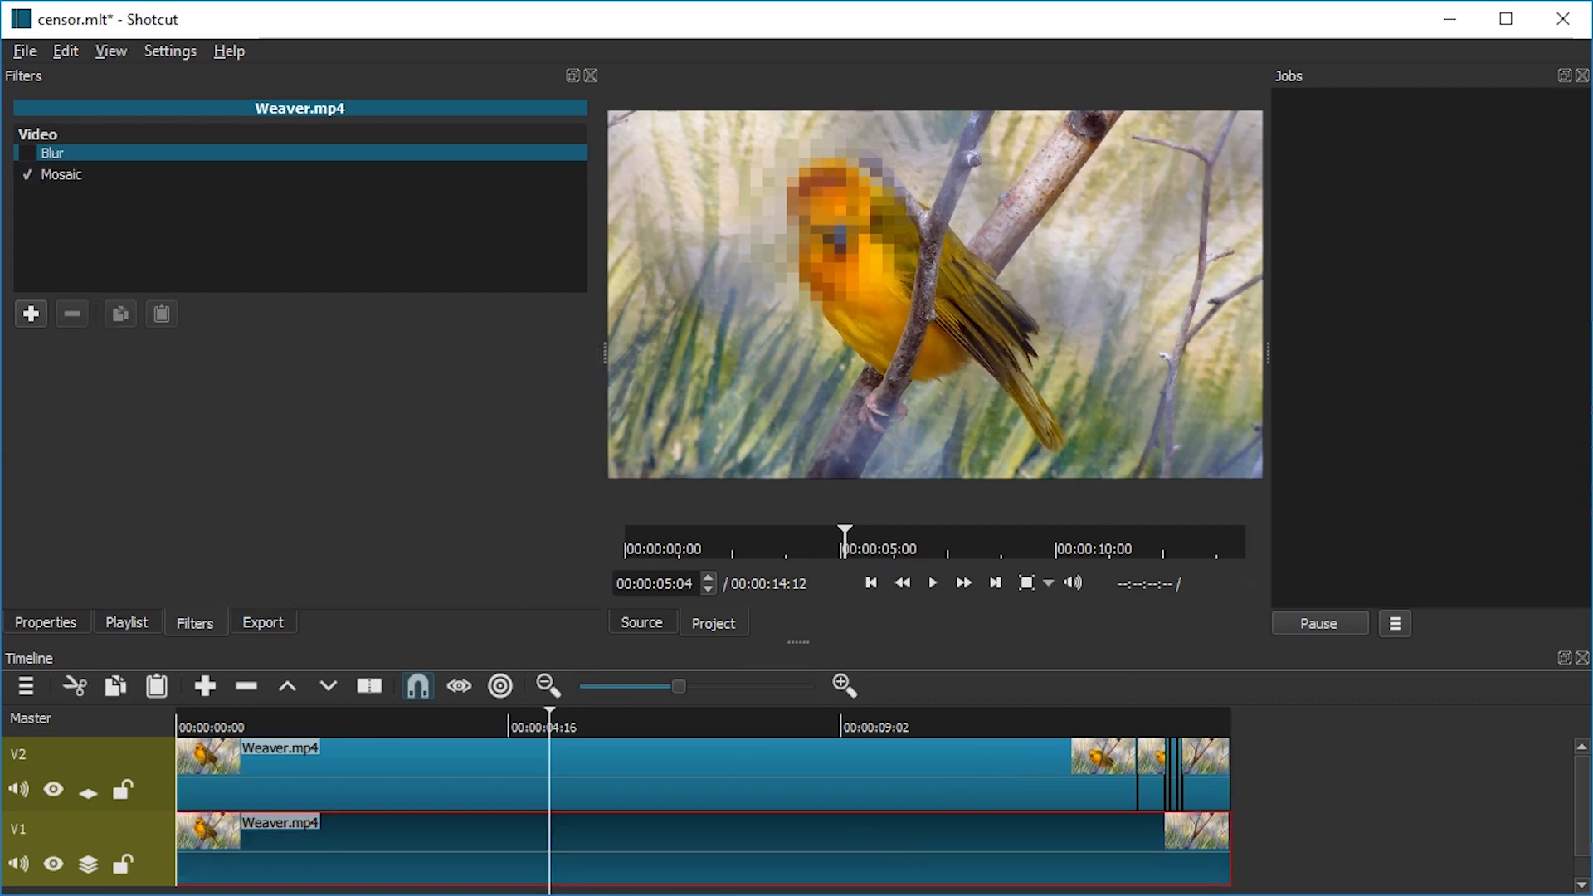
left_click(28, 154)
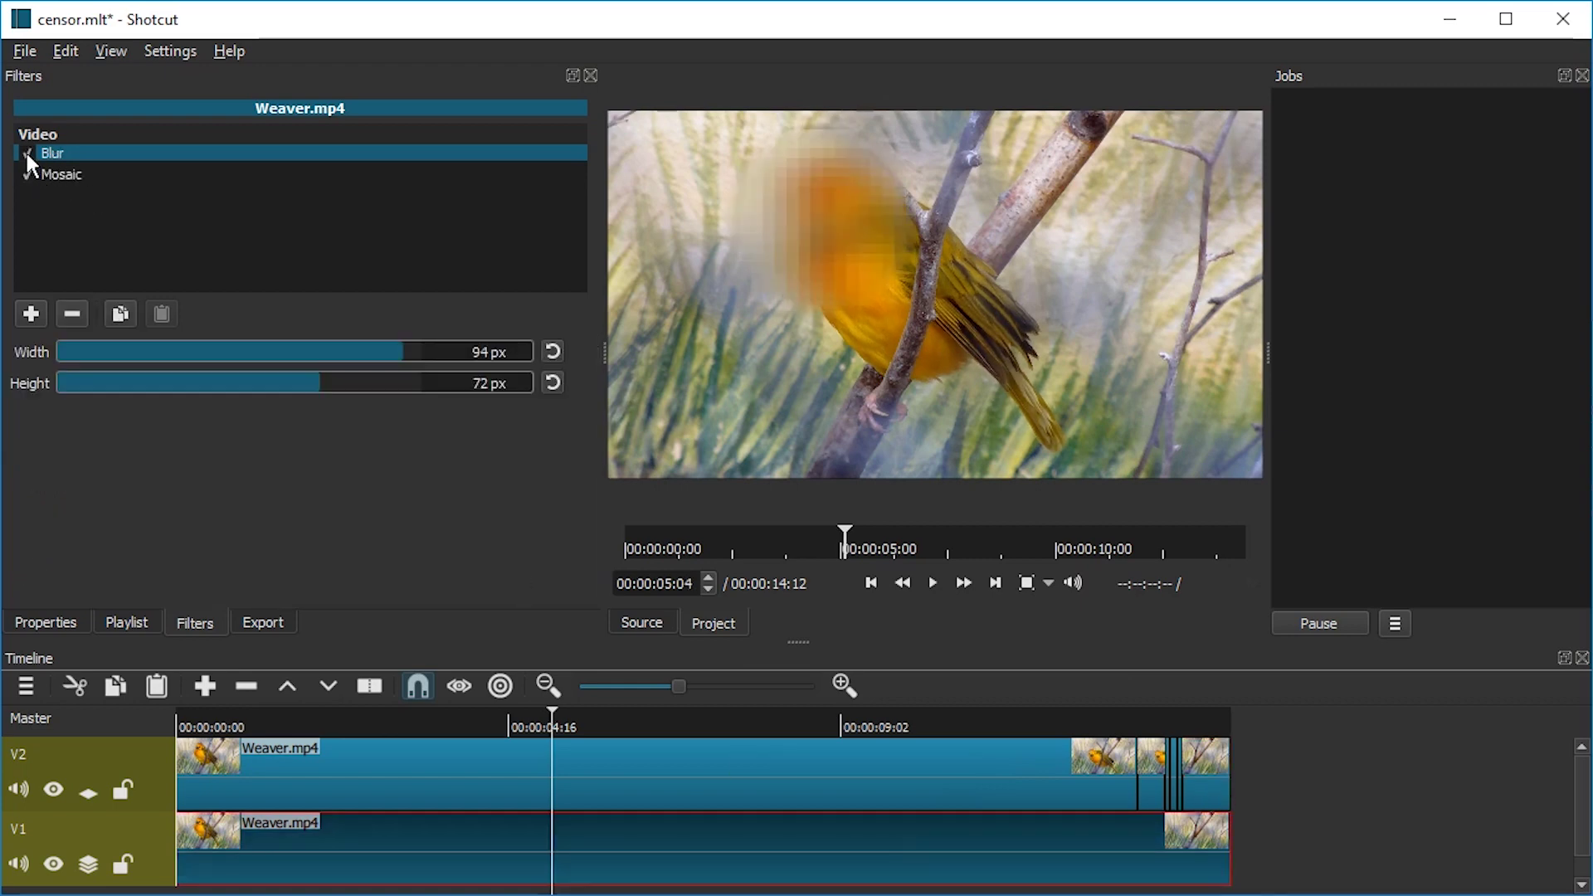
key("space")
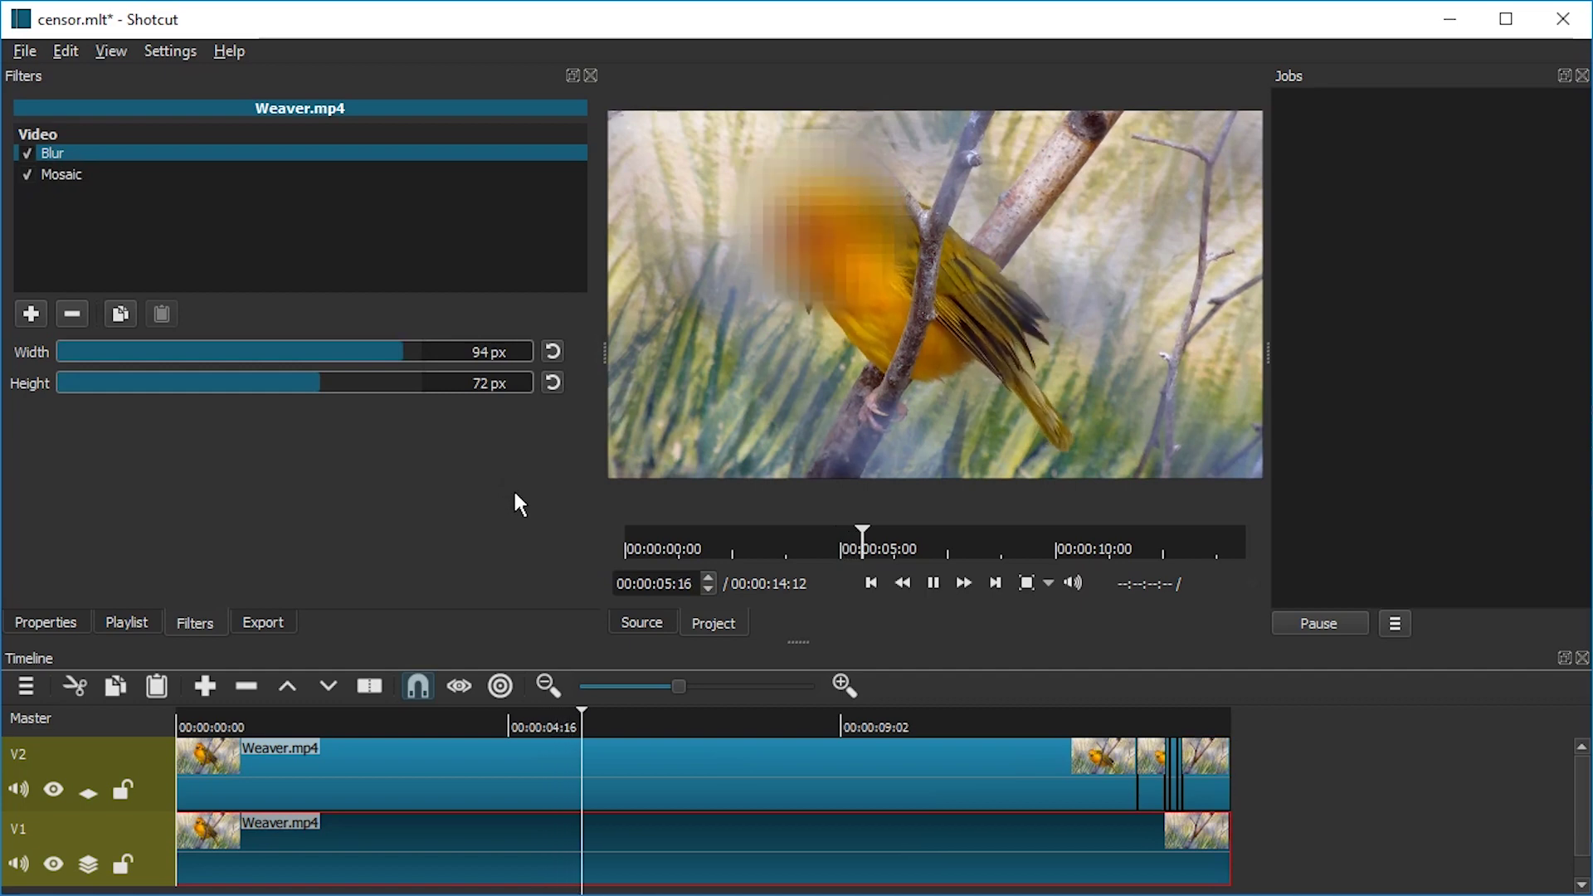
Set the V2 clip's mask softness to 0% for a hard-edged circle
key("space")
key("Up")
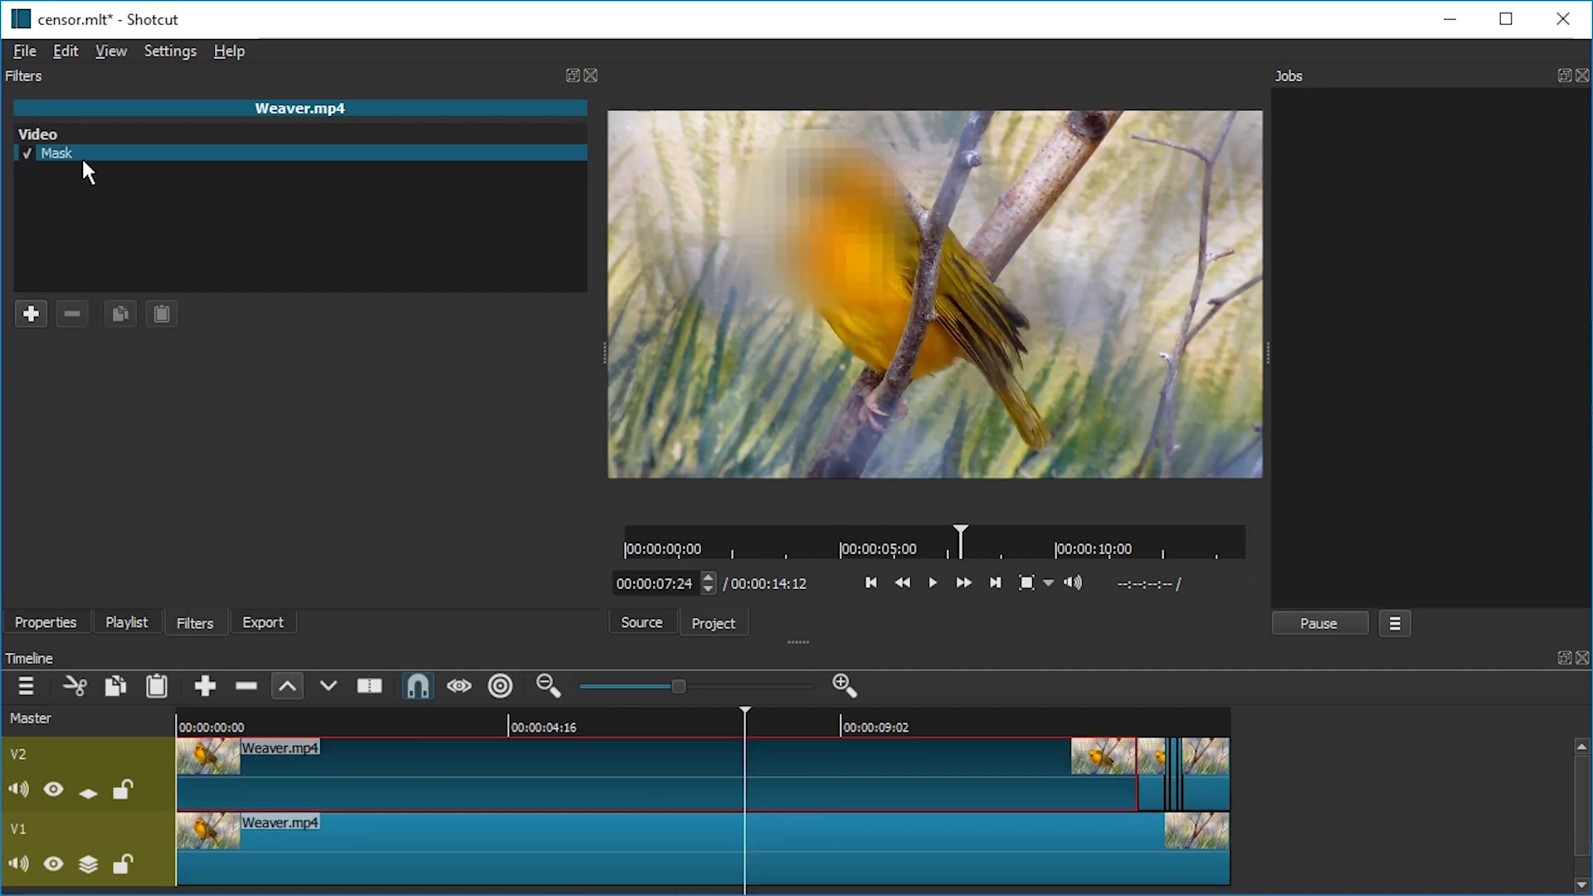
left_click(83, 156)
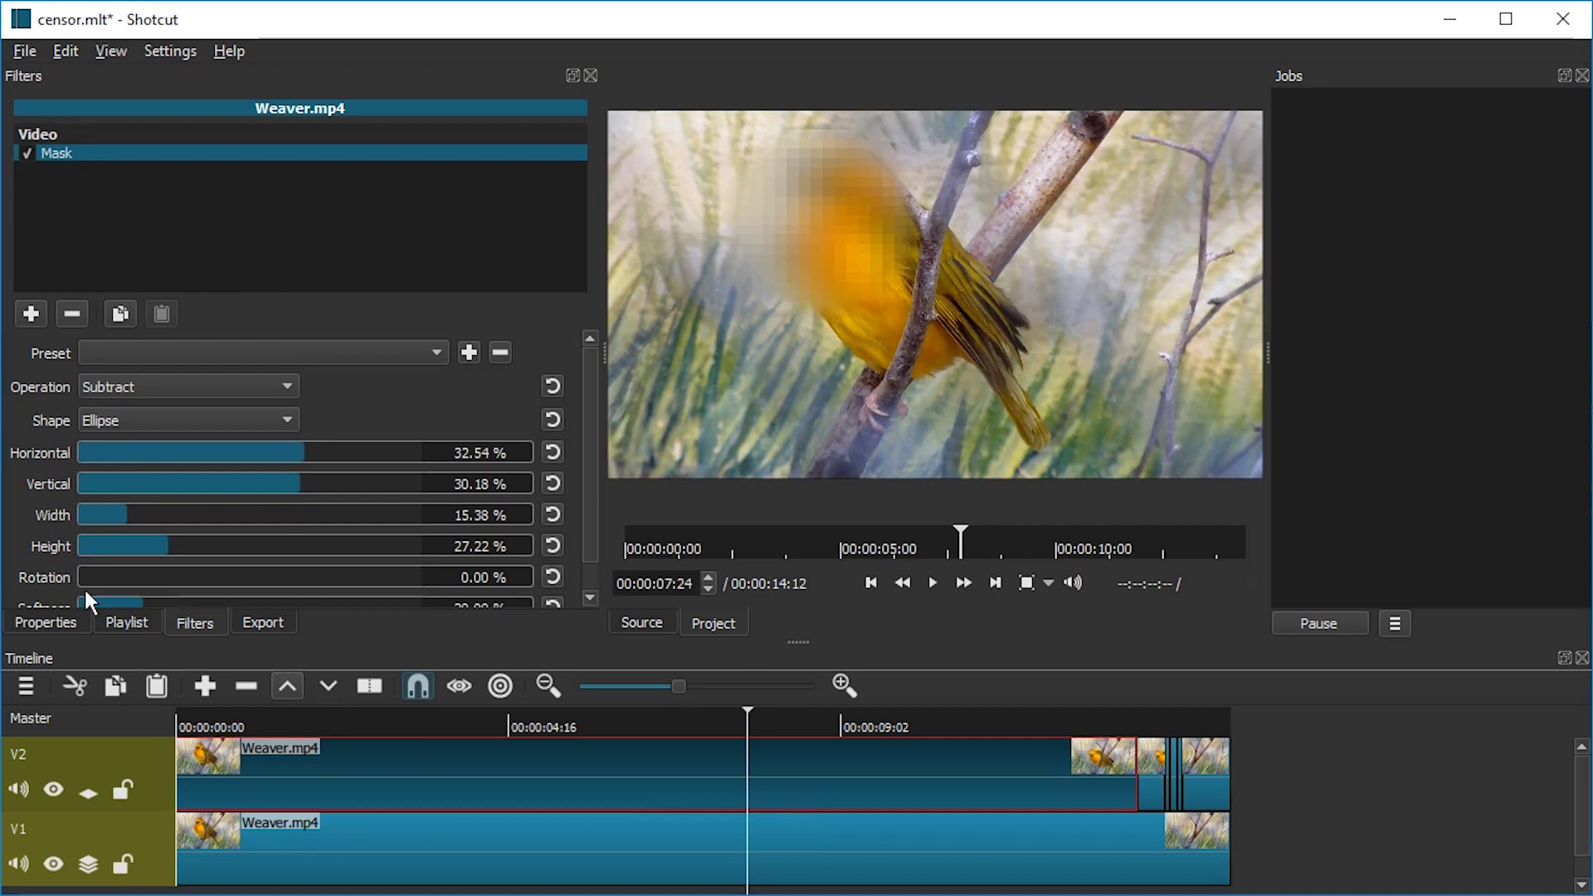
scroll(92, 601, "down", 1)
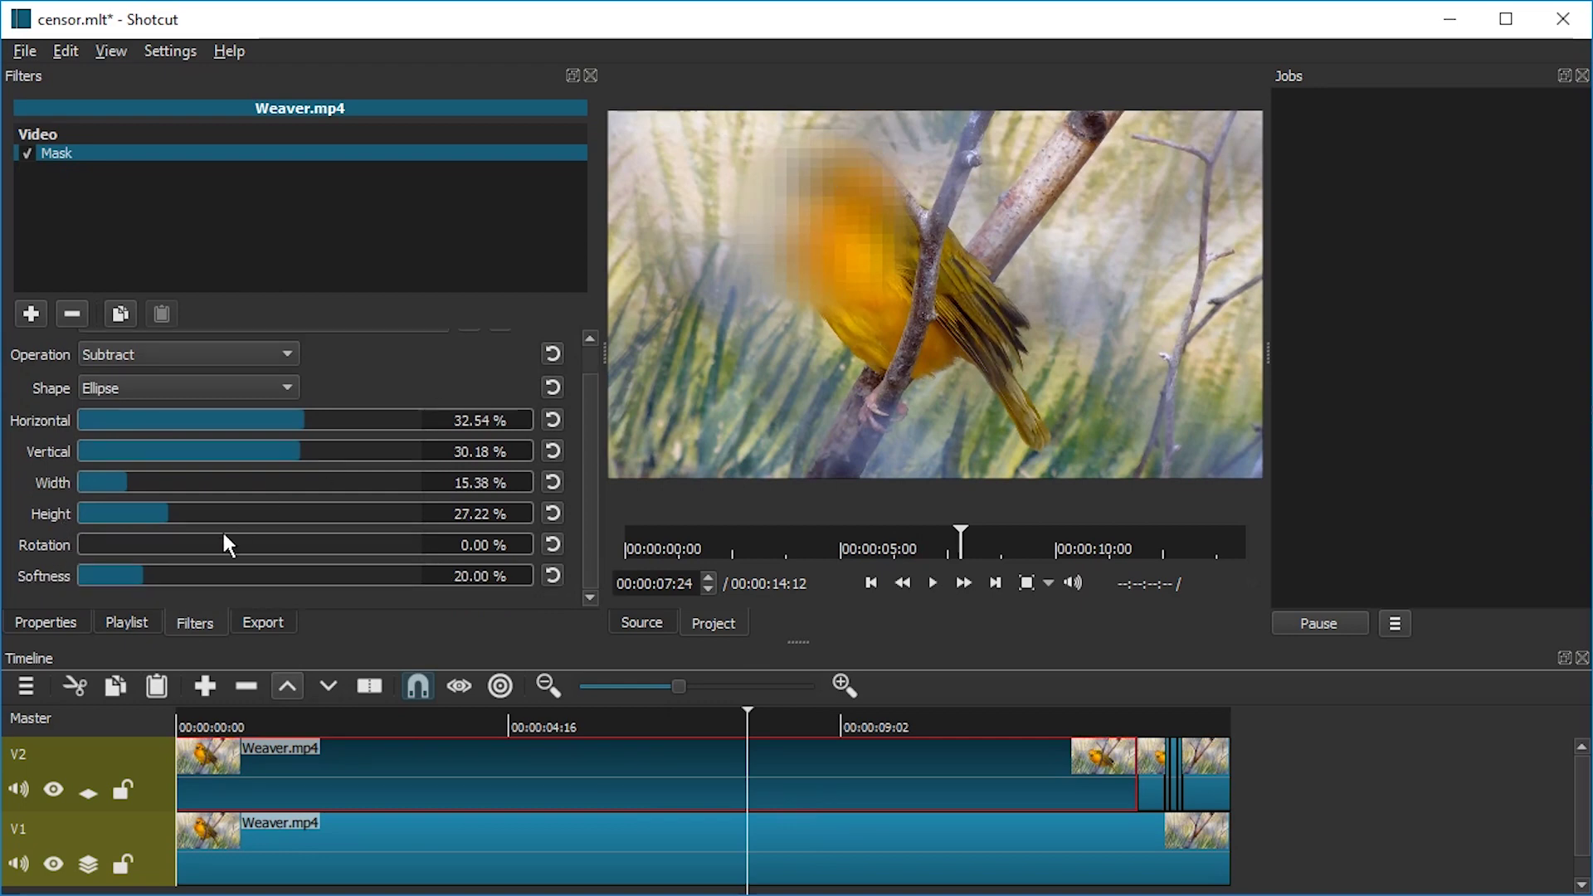
left_click_drag(125, 579, 43, 591)
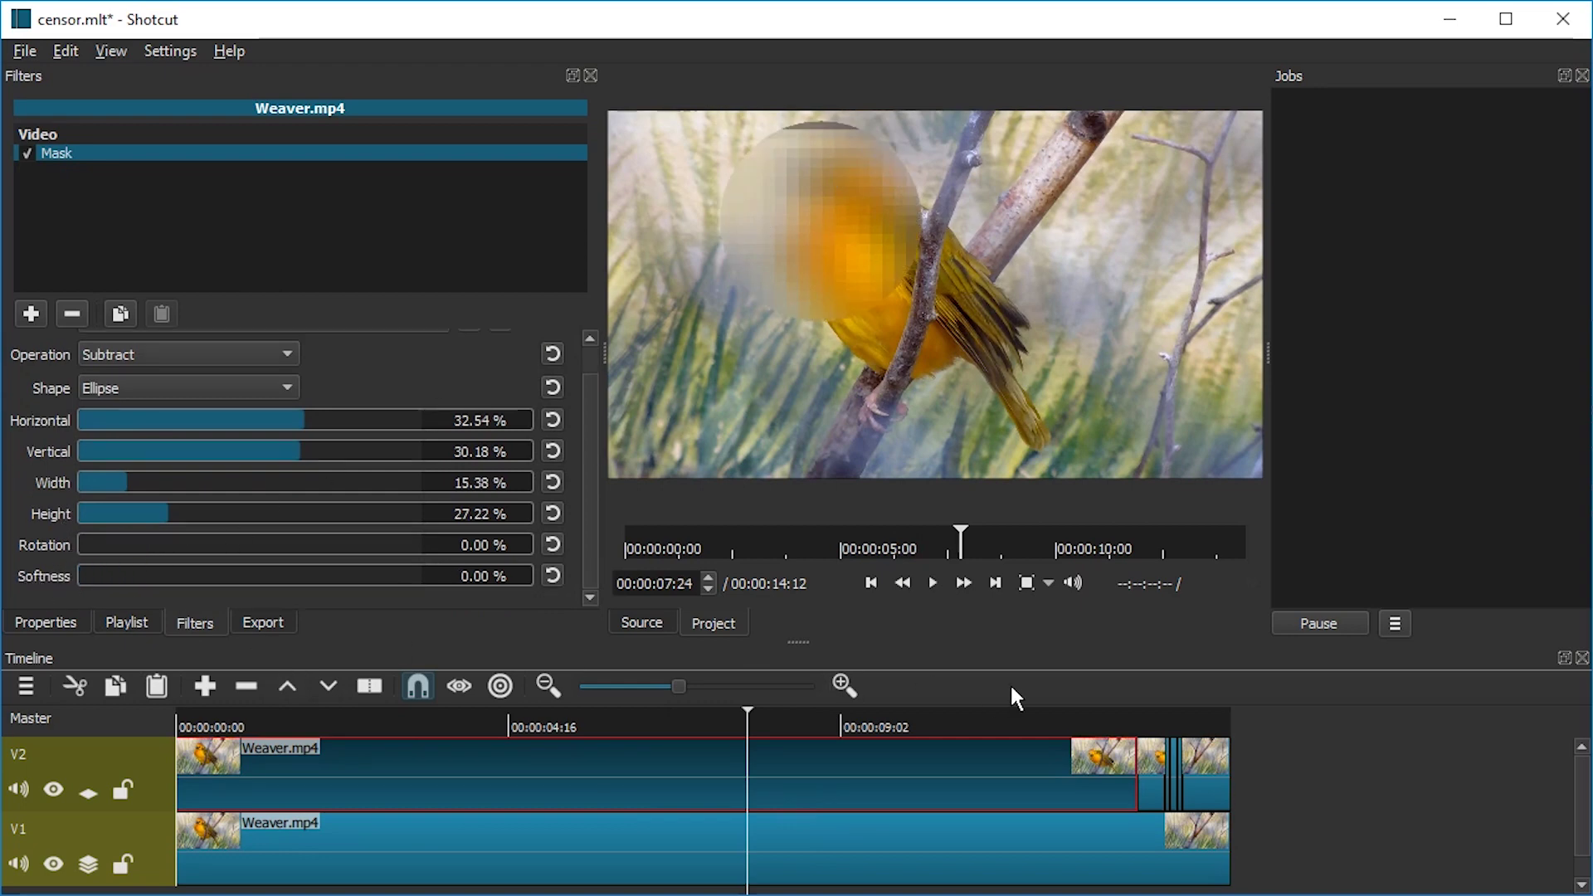
key("space")
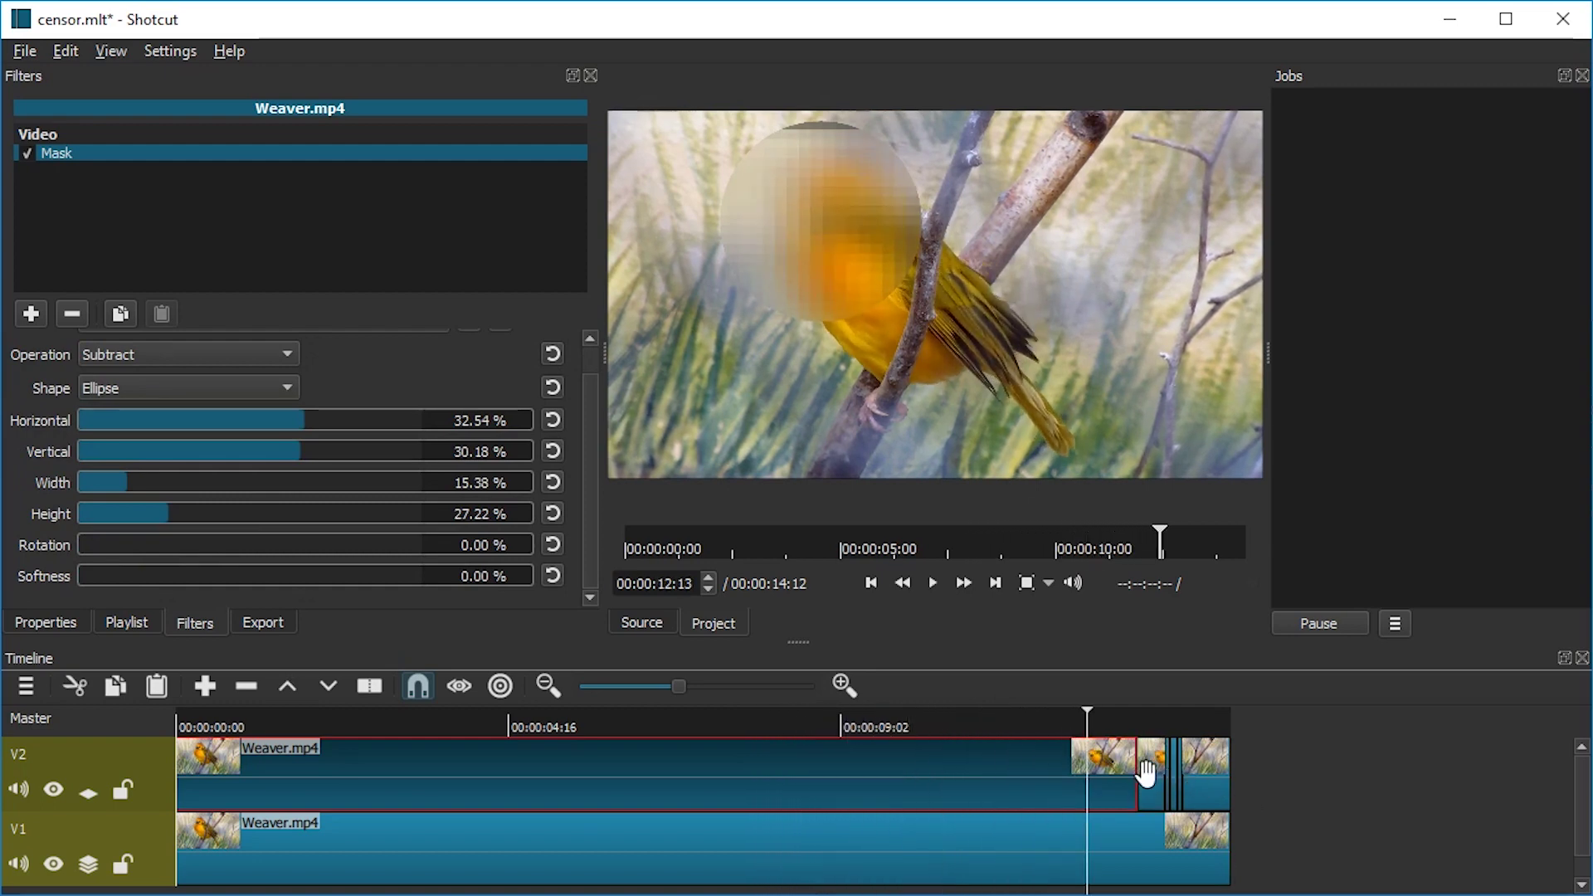
Check the short split clip's mask near the end during playback
left_click(1148, 774)
left_click(212, 156)
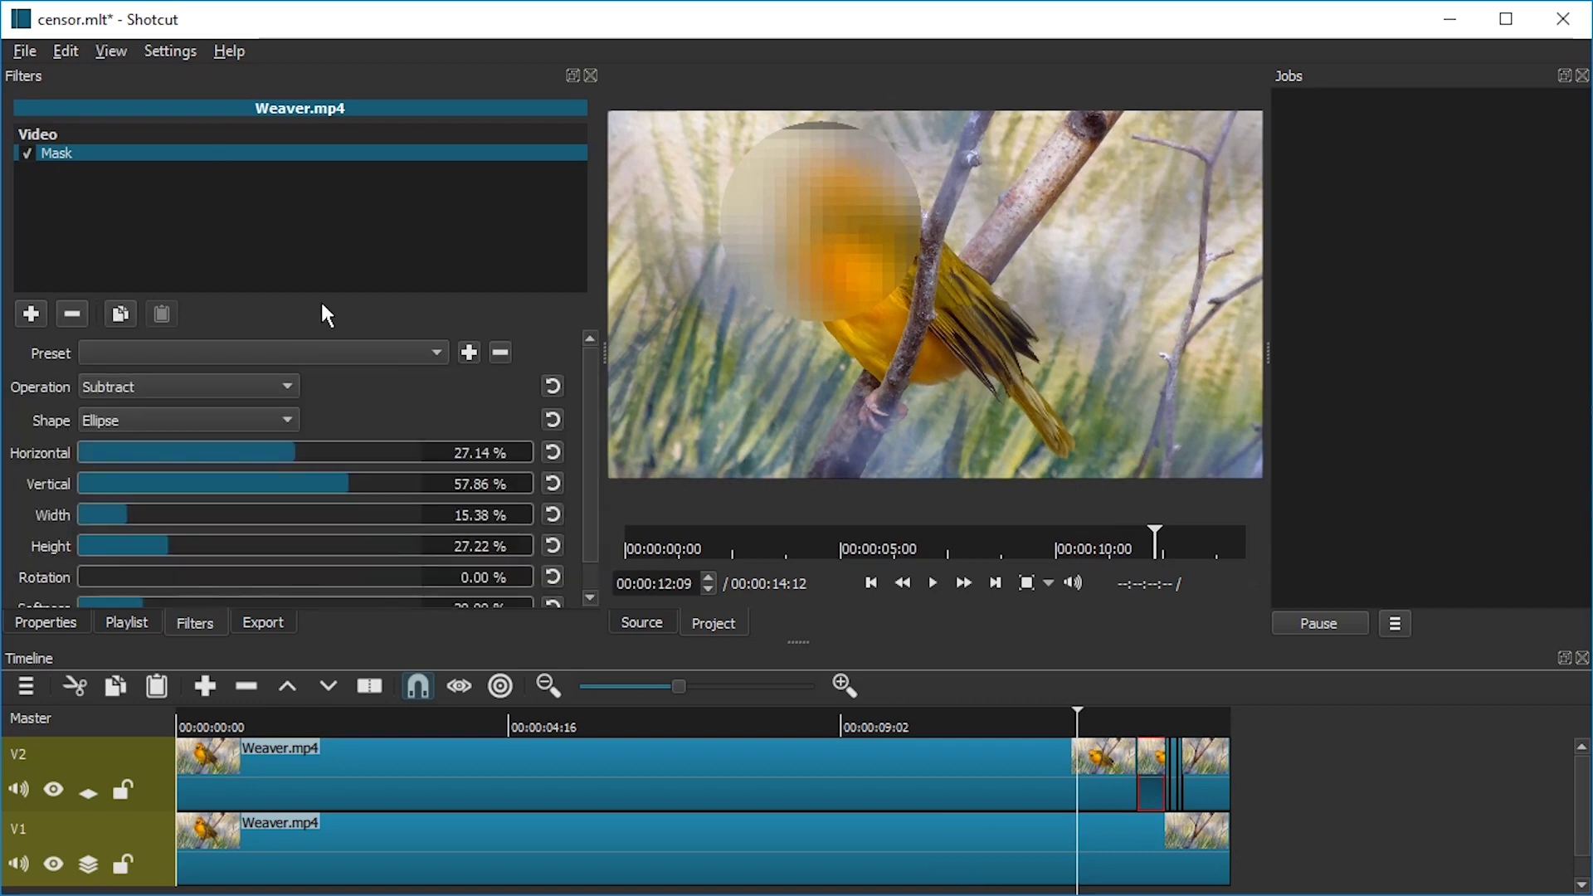
scroll(588, 447, "down", 1)
key("space")
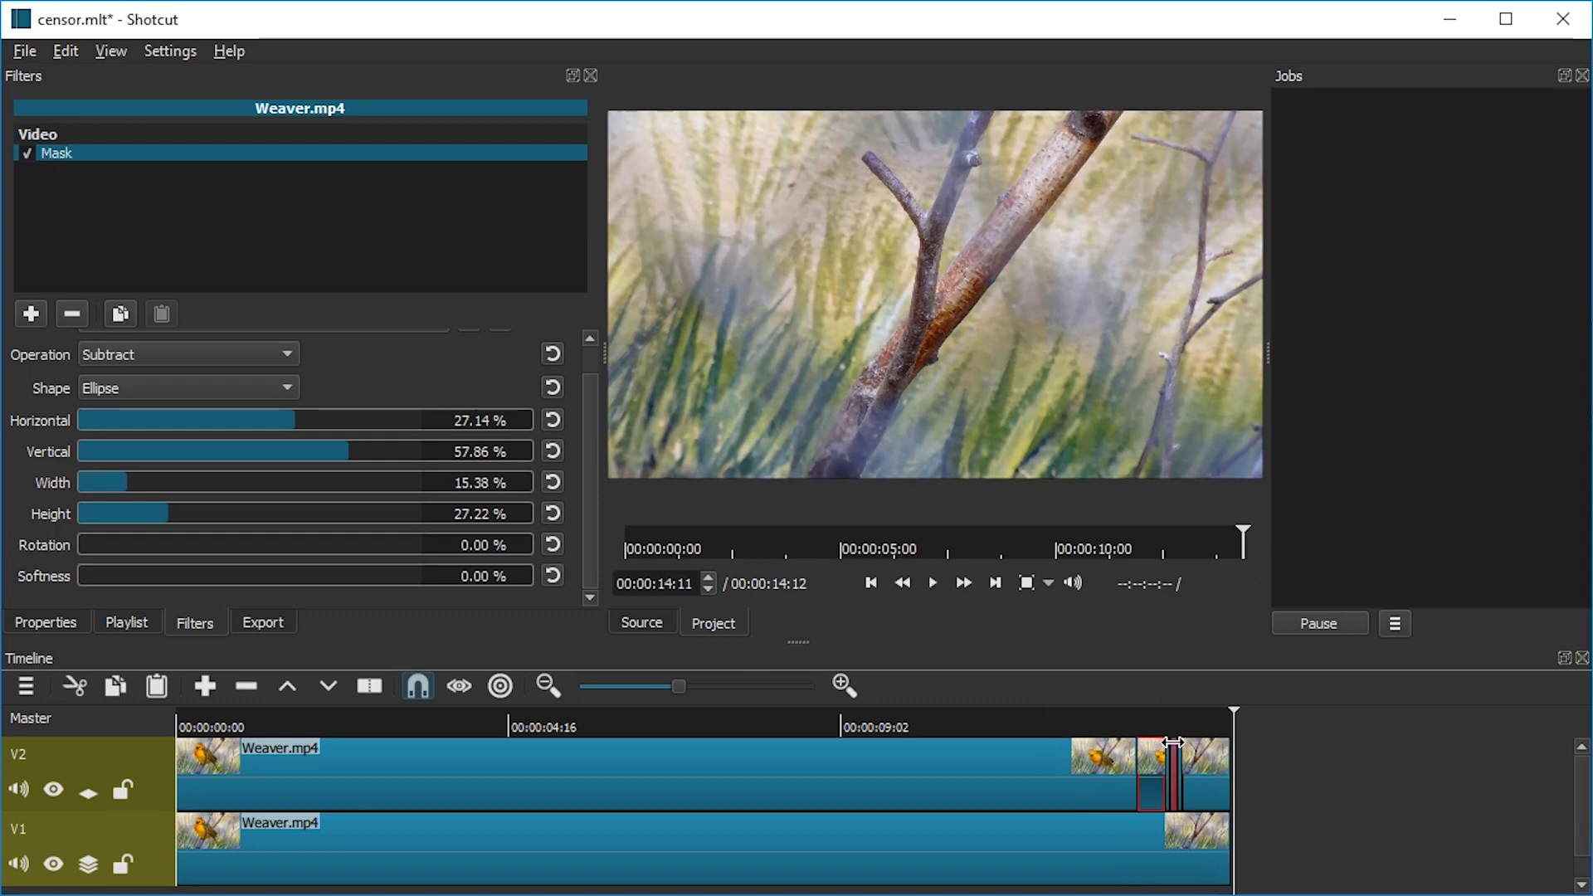
left_click(1127, 724)
key("space")
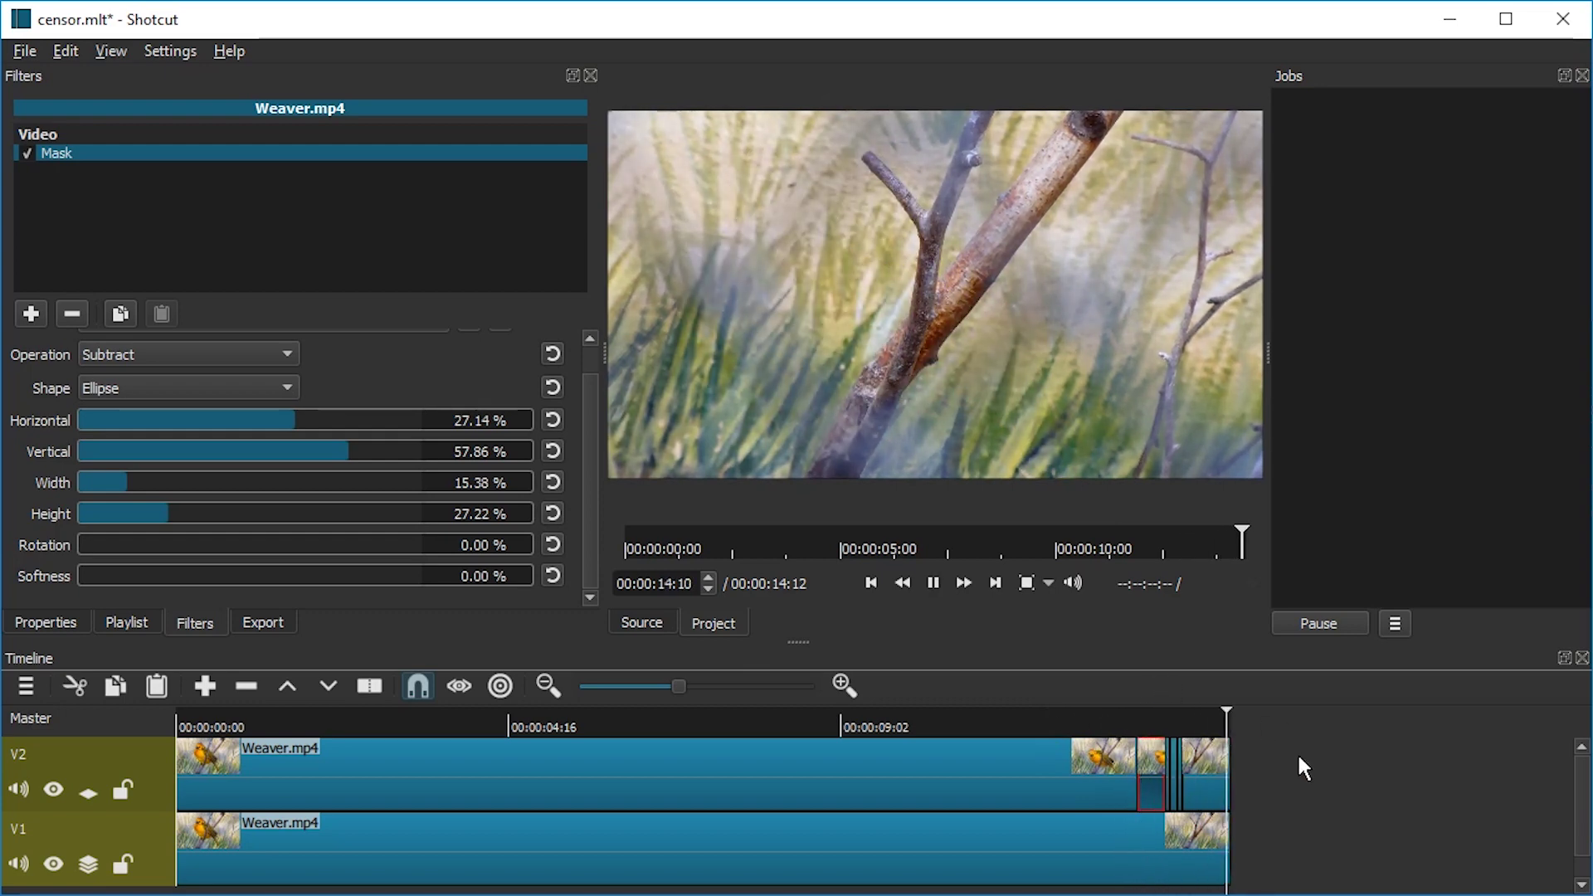
Step frame by frame from about 13 seconds, then replay the censored video from the start
left_click(1142, 720)
key("Right")
key("Right")
key("Right")
key("Right")
key("Right")
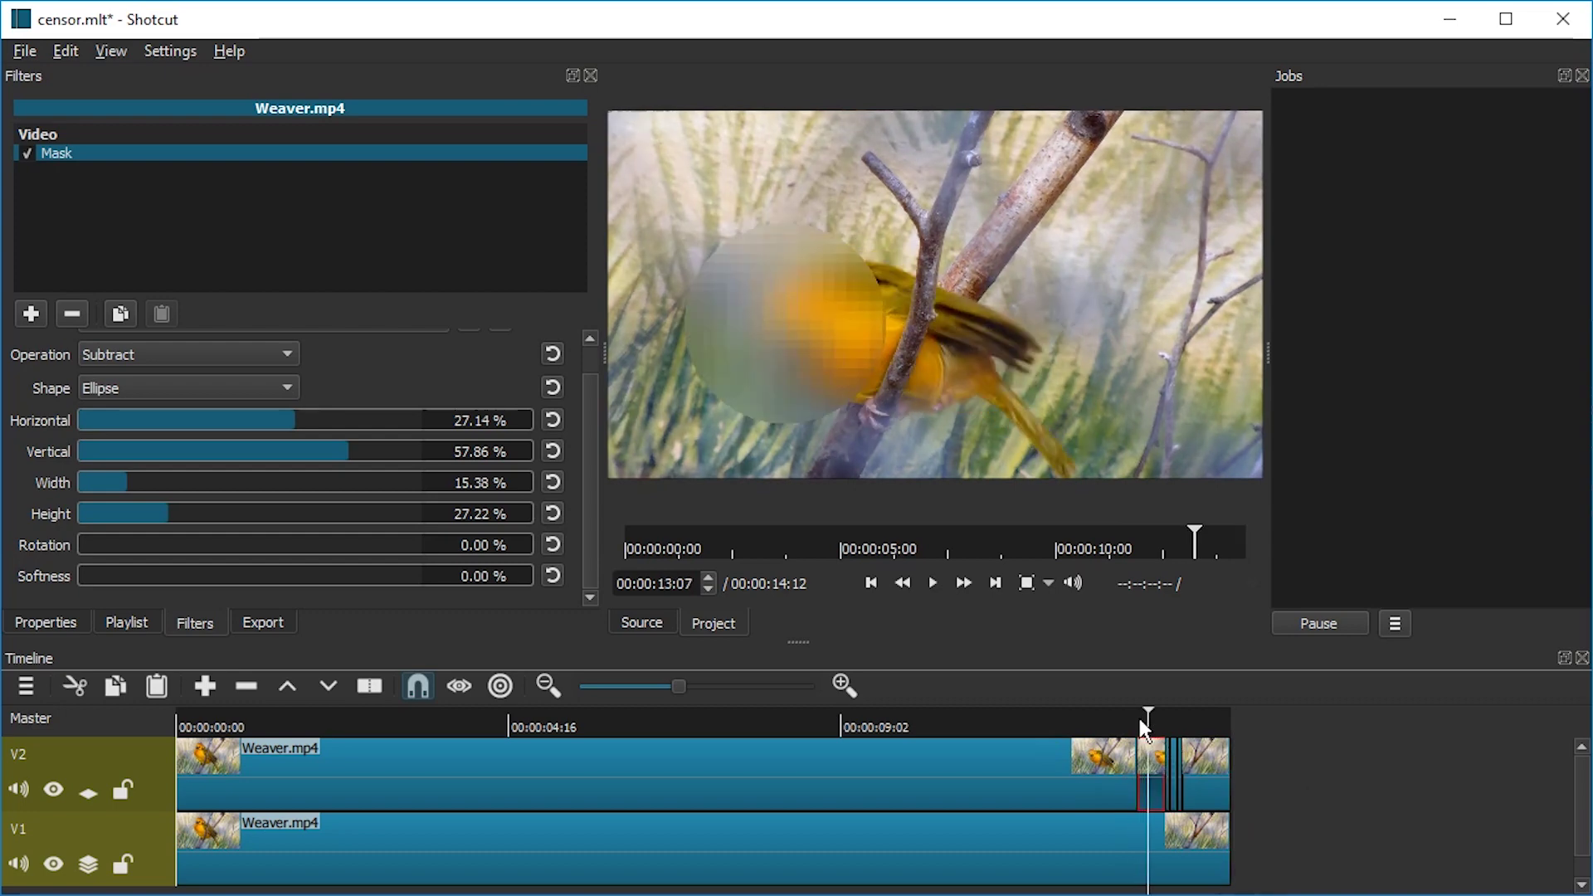
key("Right")
key("Right")
key("Right")
key("Right")
key("Right")
key("Right")
key("Right")
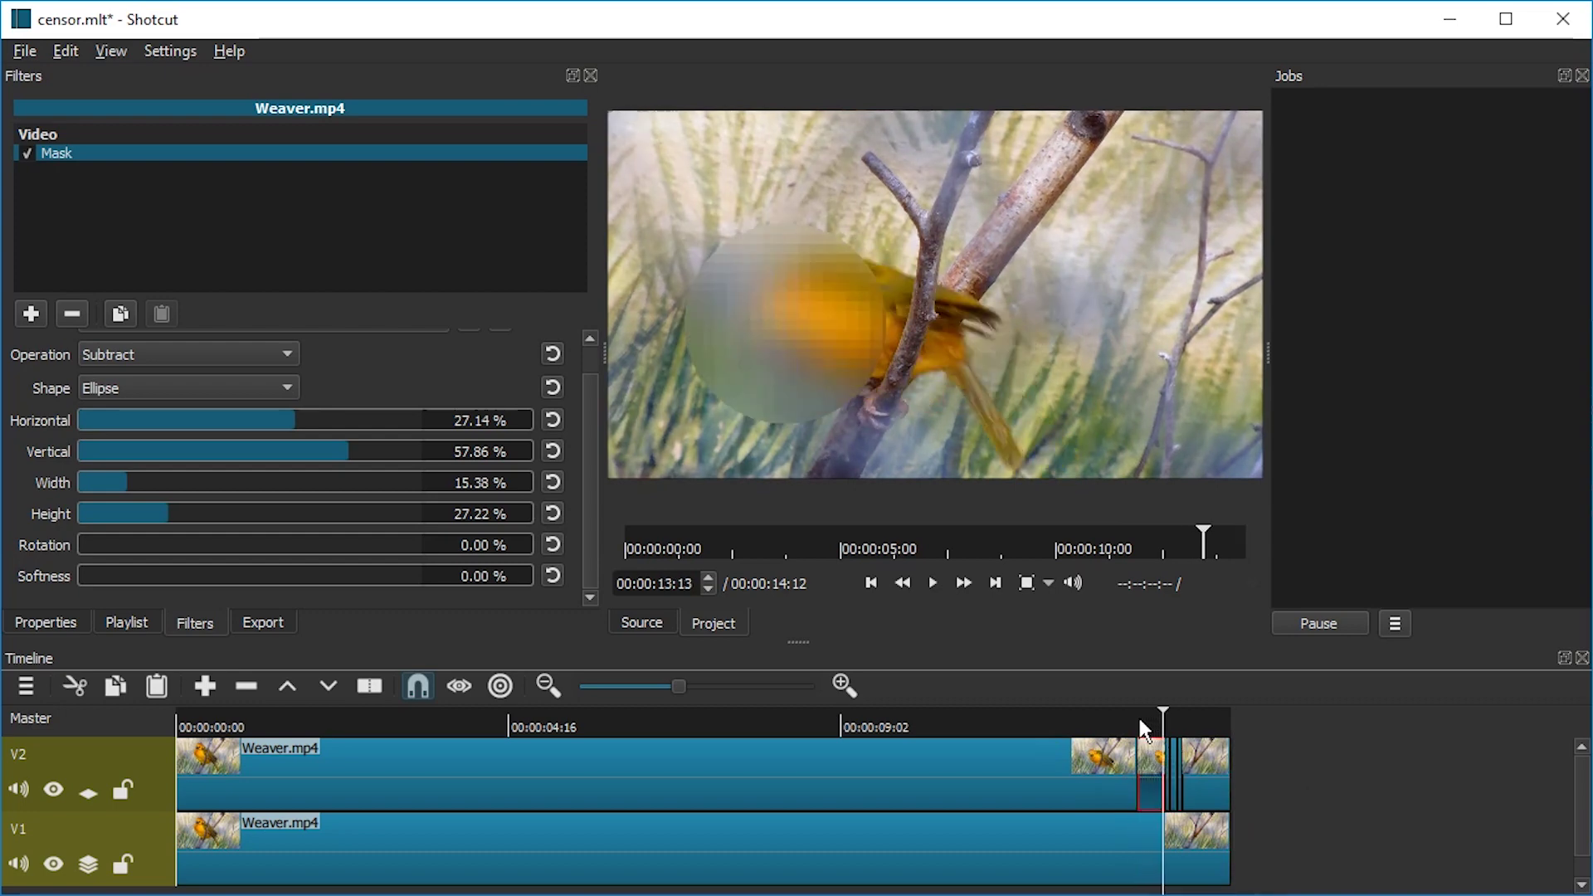
key("Right")
key("Right")
key("Right")
key("Right")
key("Right")
key("Right")
key("Right")
key("Right")
key("Right")
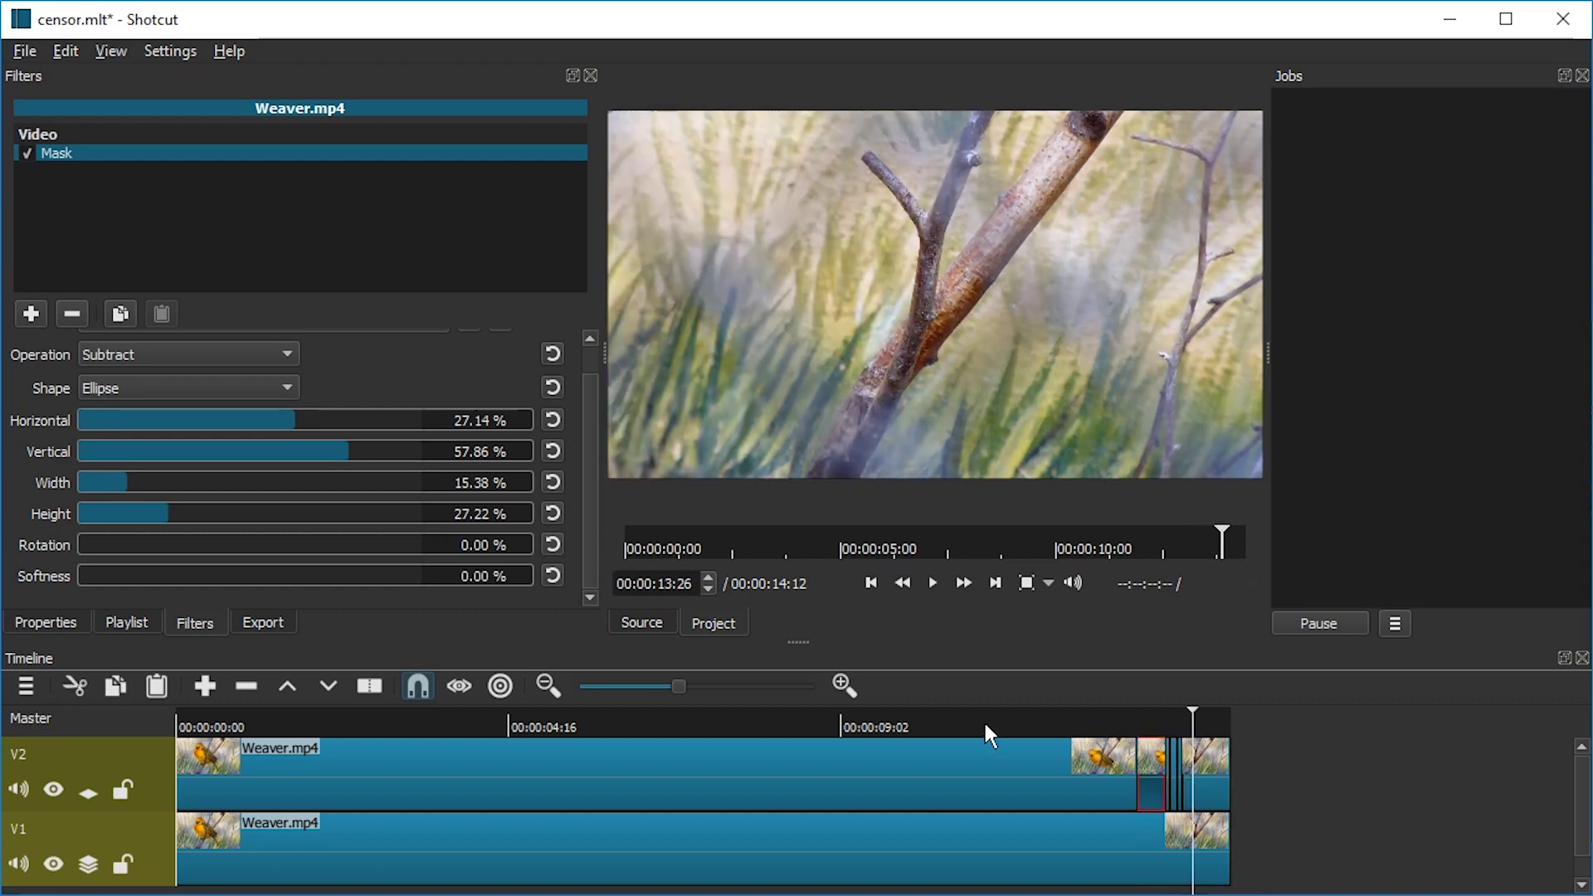
left_click_drag(989, 734, 177, 729)
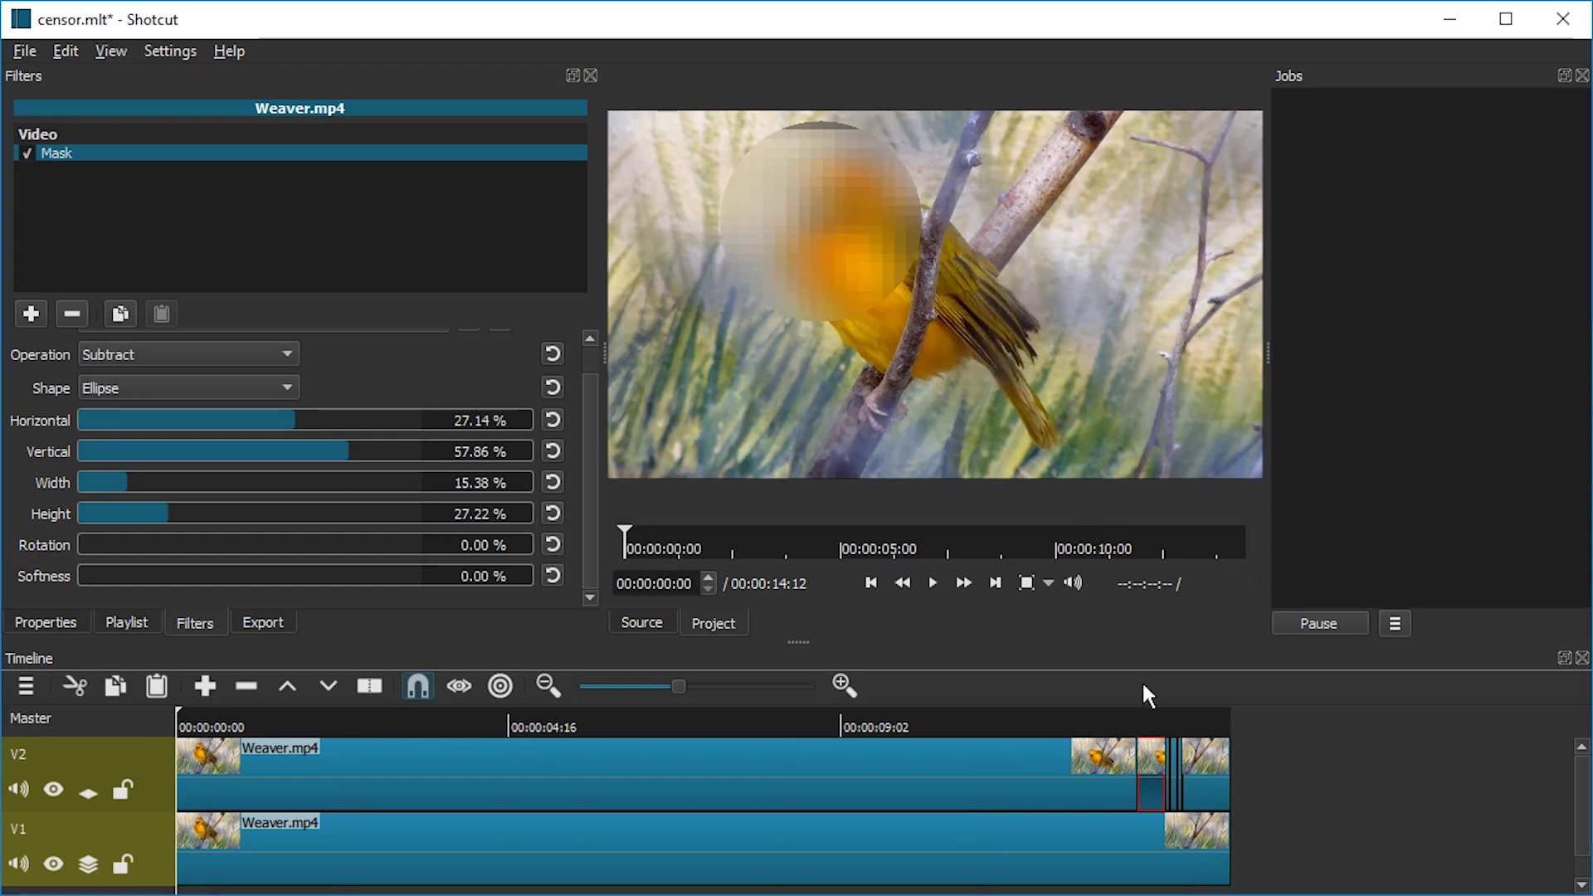
key("space")
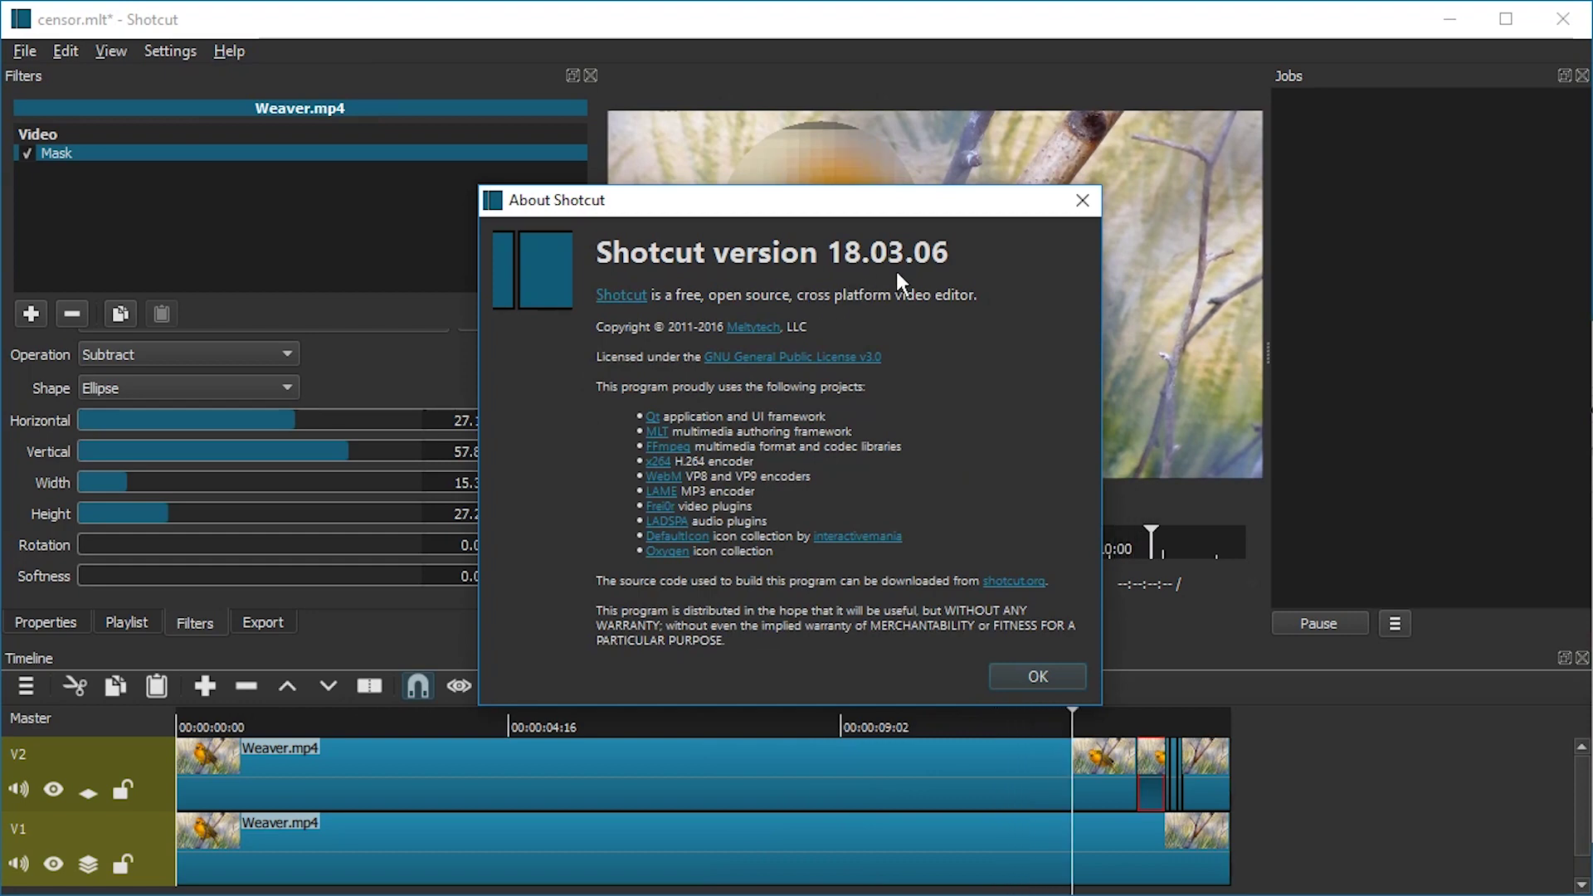
left_click(1080, 200)
left_click(1041, 719)
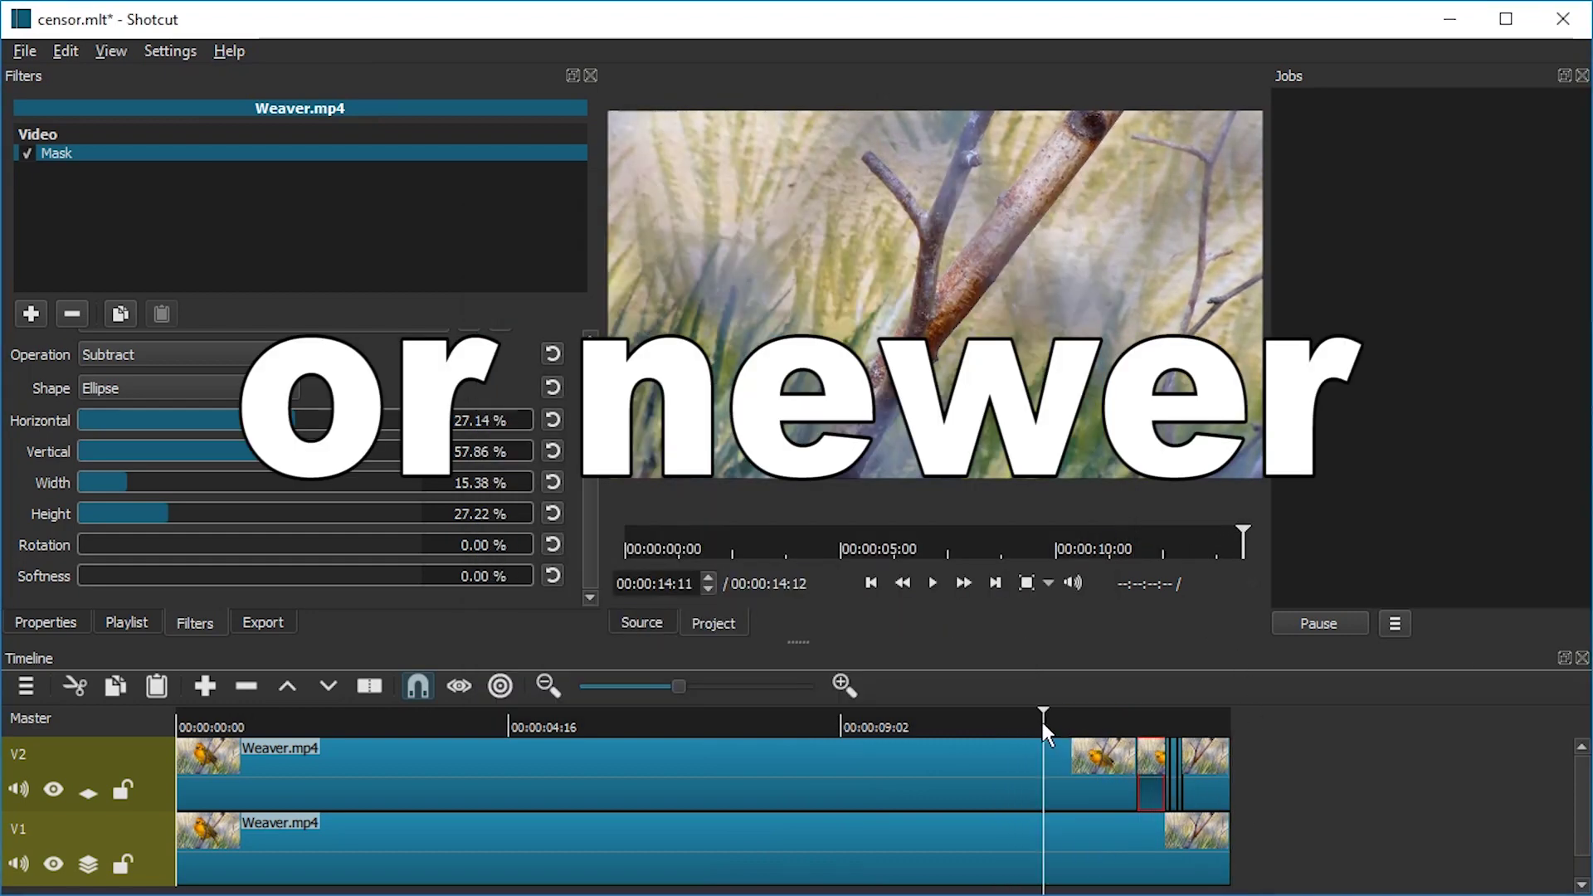
key("space")
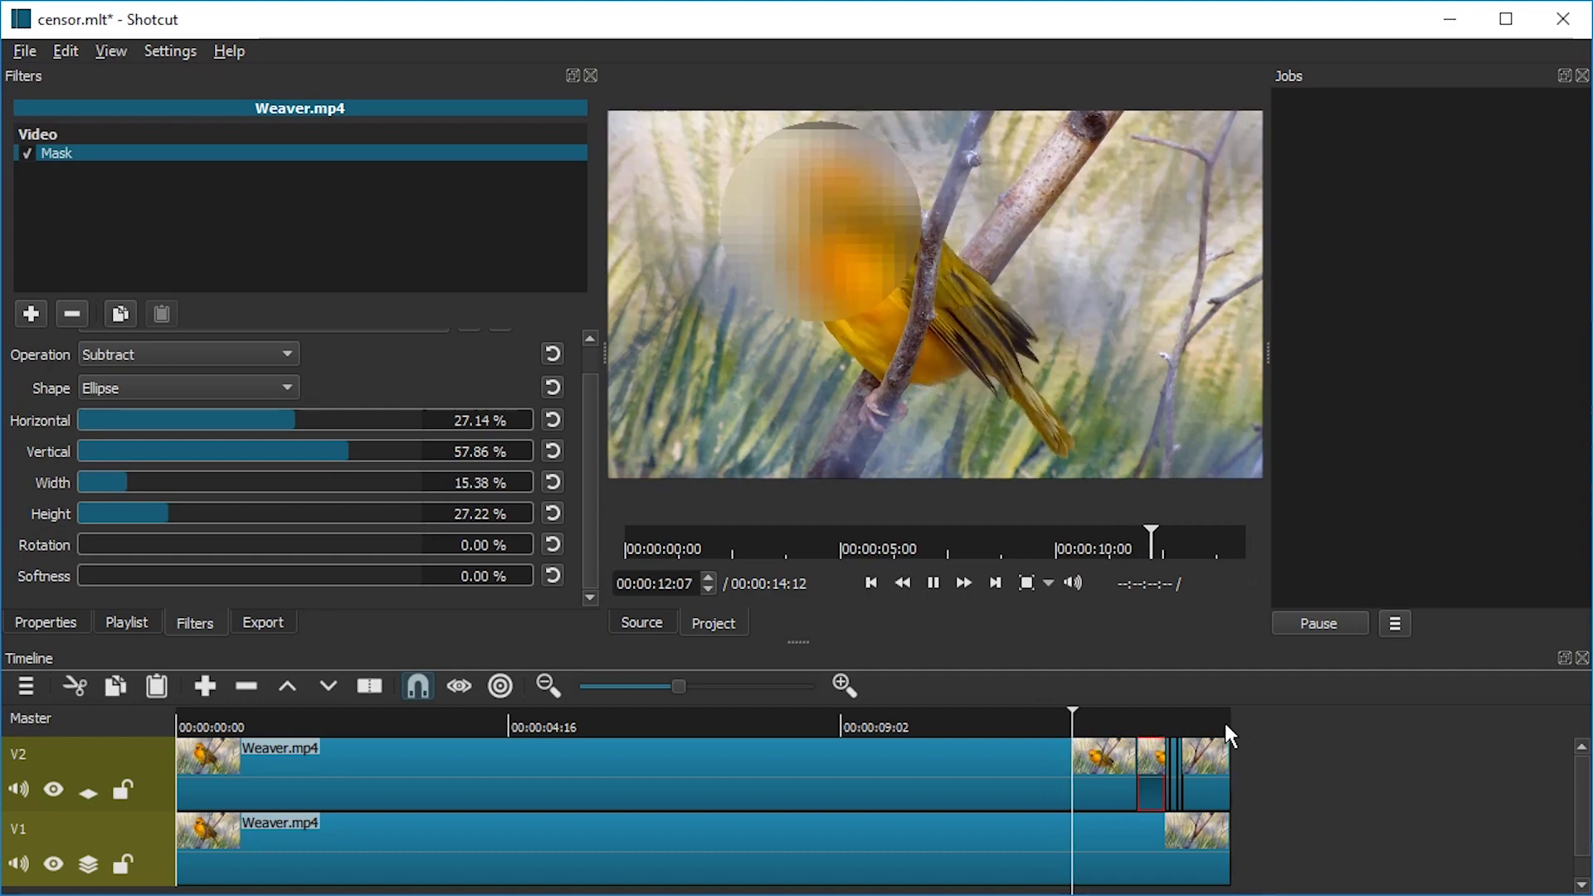
key("space")
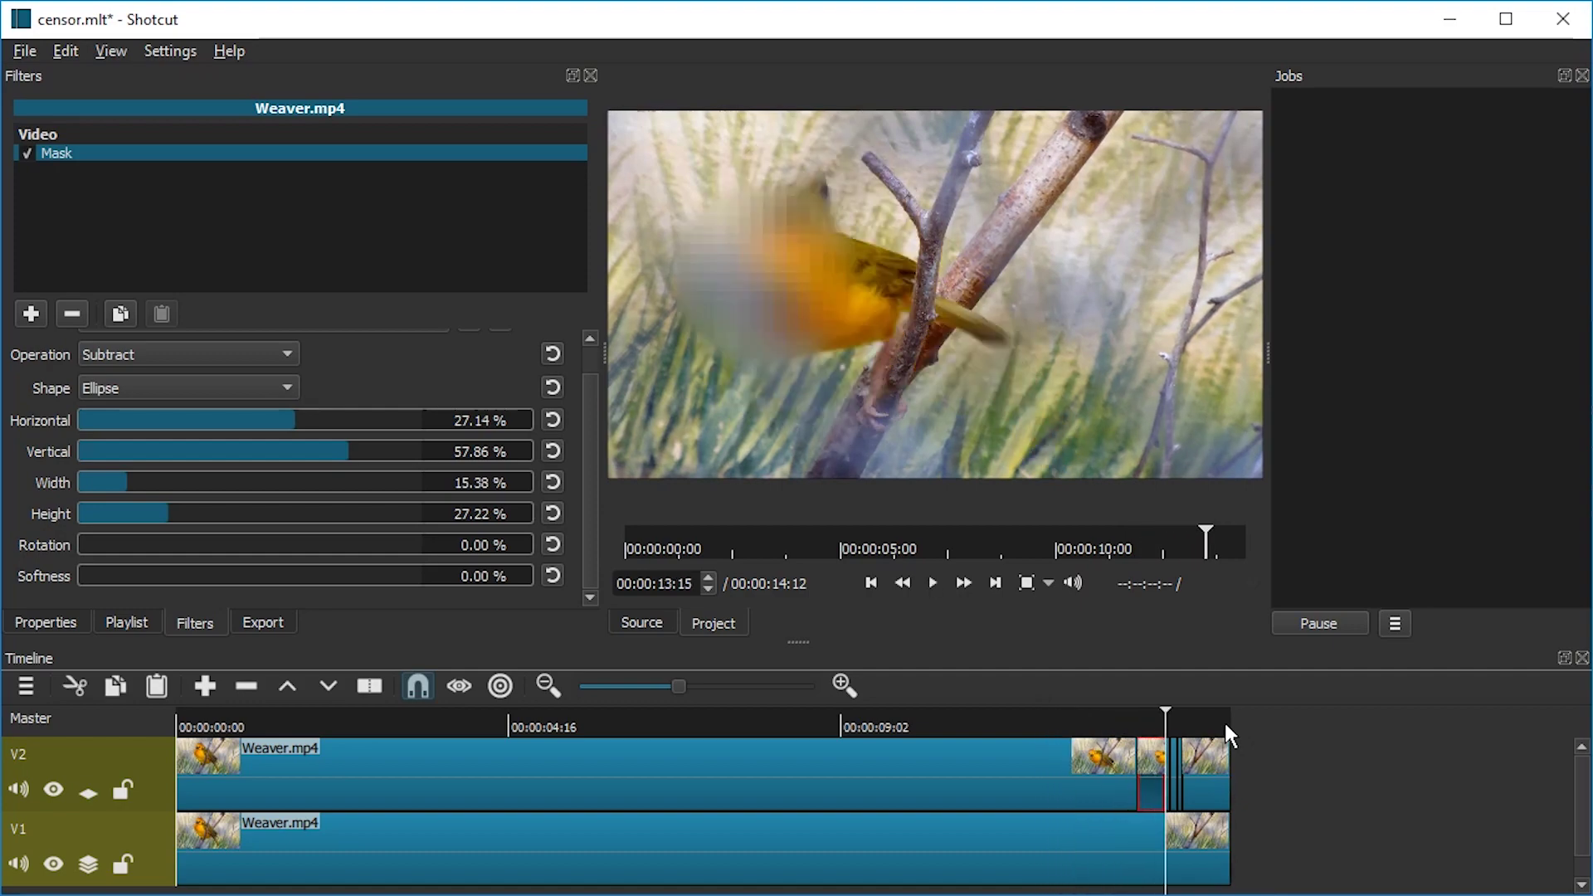